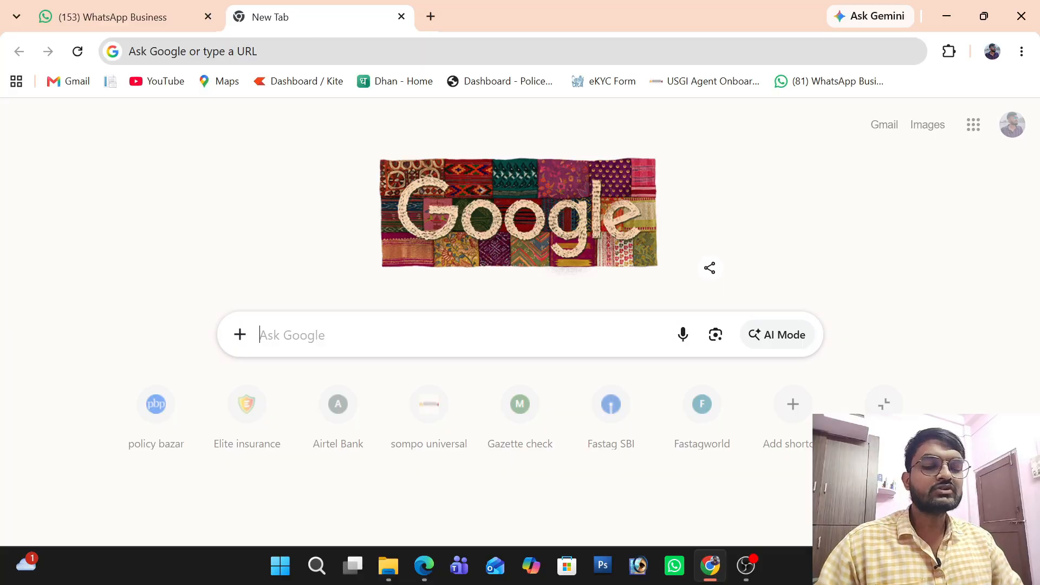
Search Google for 'pan card' and open Protean's Online PAN application result.
{"action": "type", "text": "pan card"}
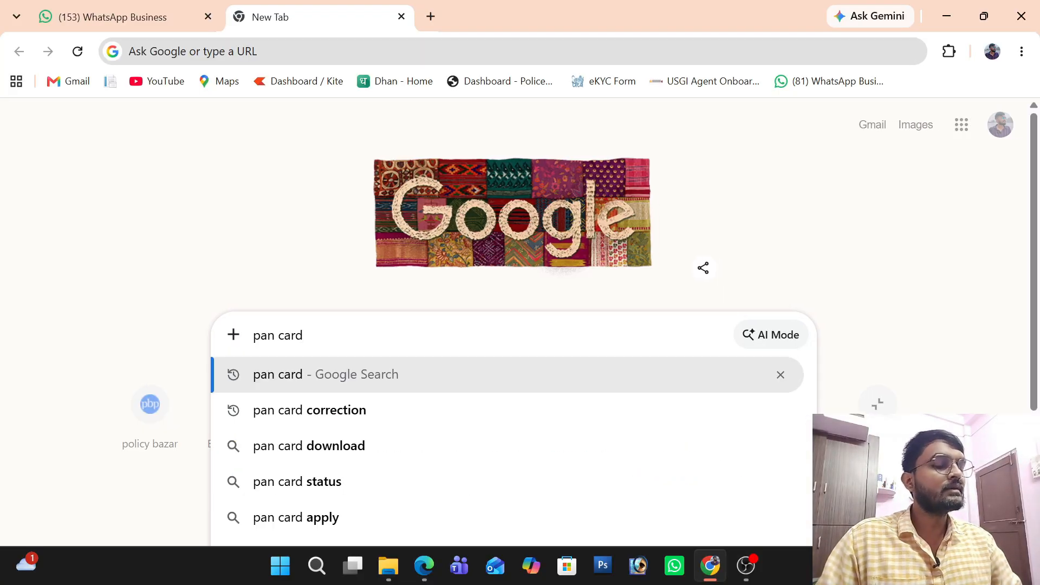
{"action": "key", "text": "Return"}
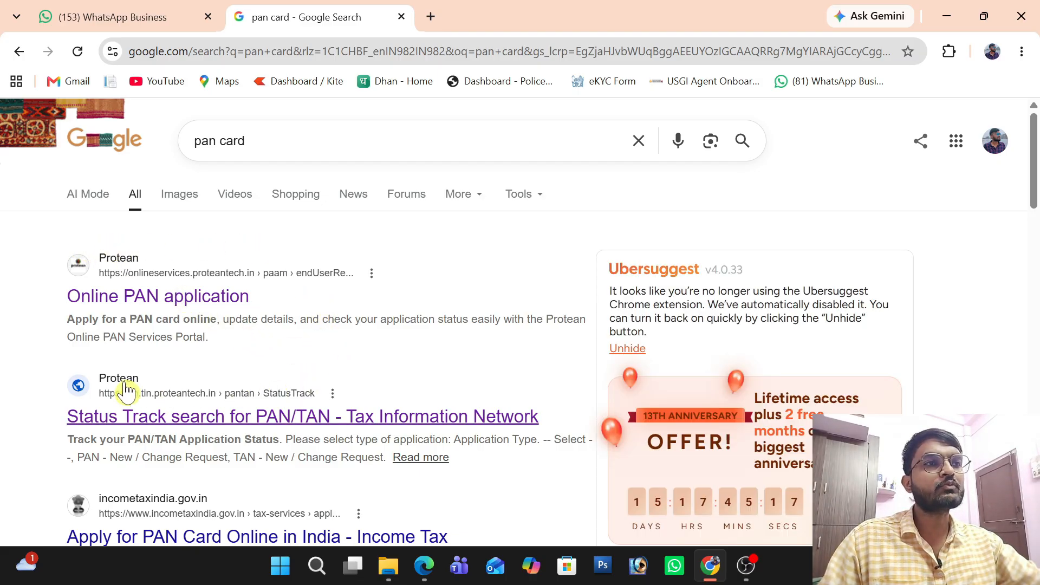
{"action": "left_click", "coordinate": [100, 301]}
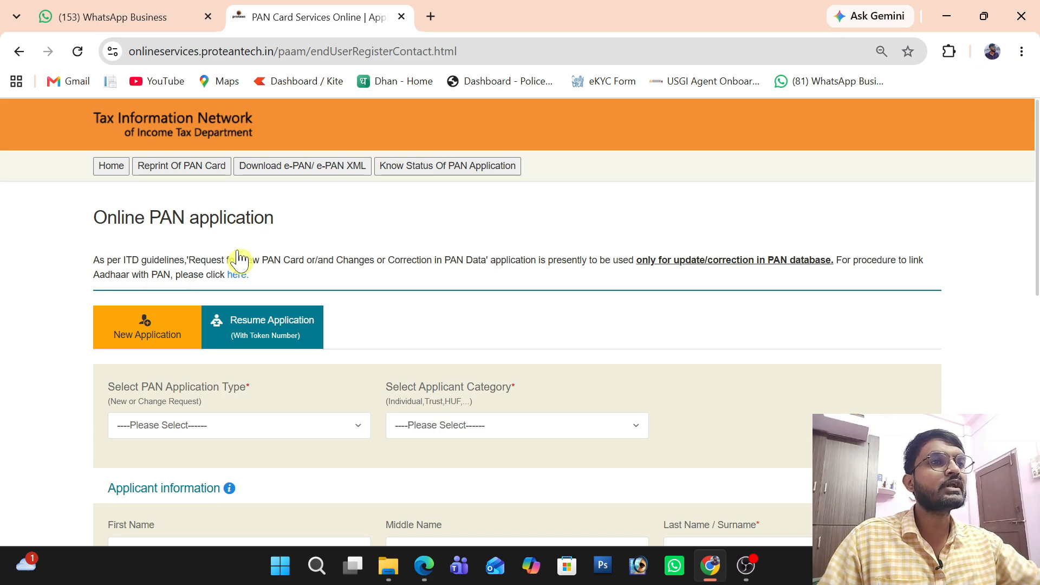
Glance at Resume Application, return to New Application, and show the PAN application types.
{"action": "scroll", "coordinate": [139, 302], "scroll_direction": "down", "scroll_amount": 1}
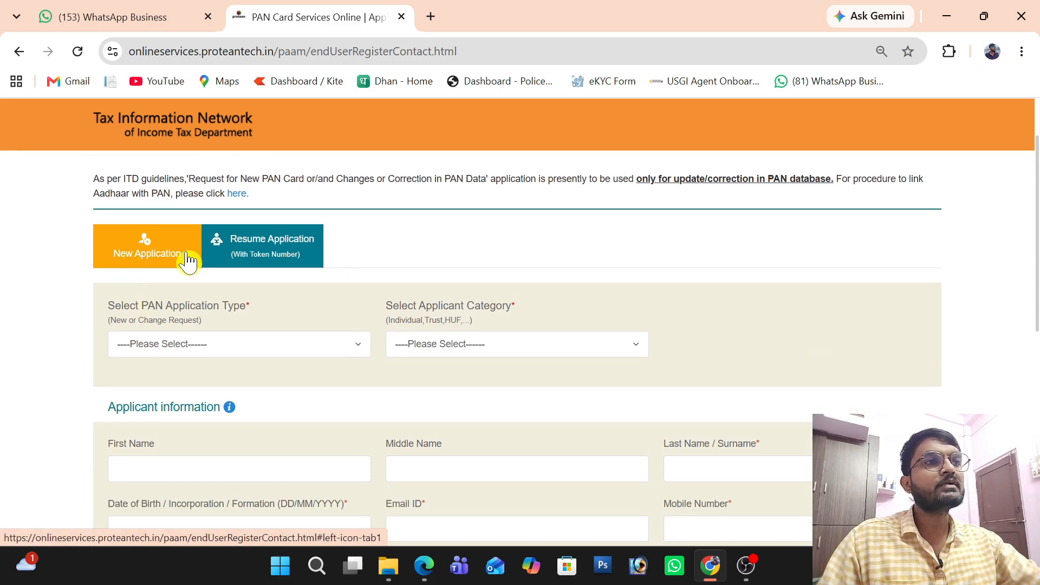
{"action": "left_click", "coordinate": [267, 258]}
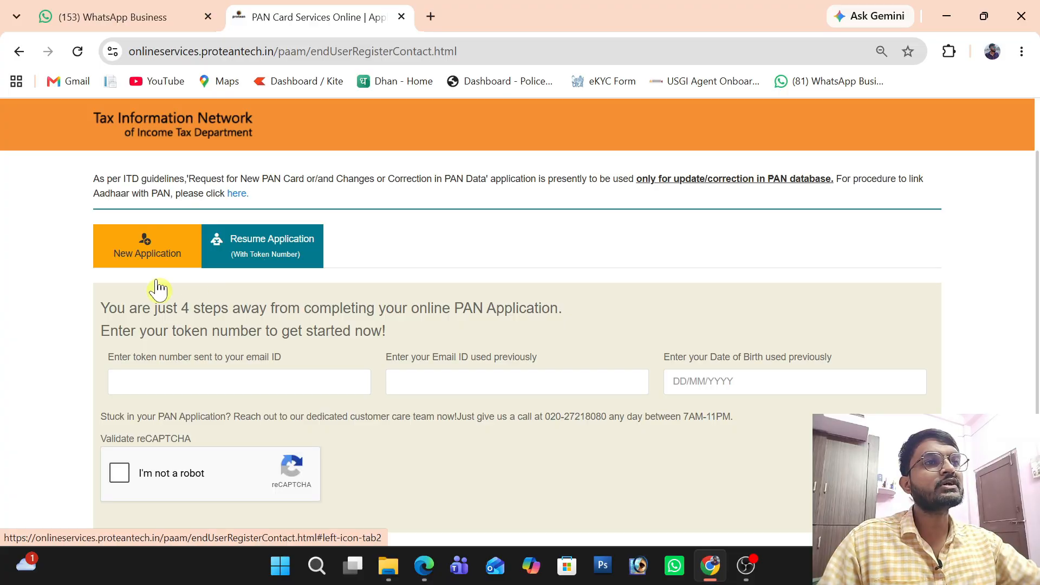
{"action": "left_click", "coordinate": [188, 264]}
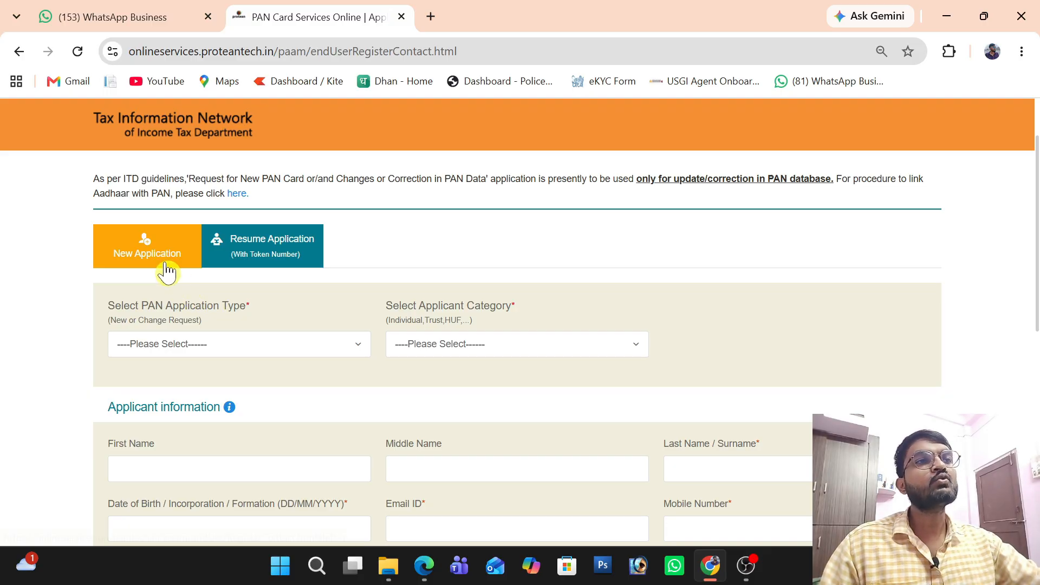
{"action": "left_click", "coordinate": [233, 349]}
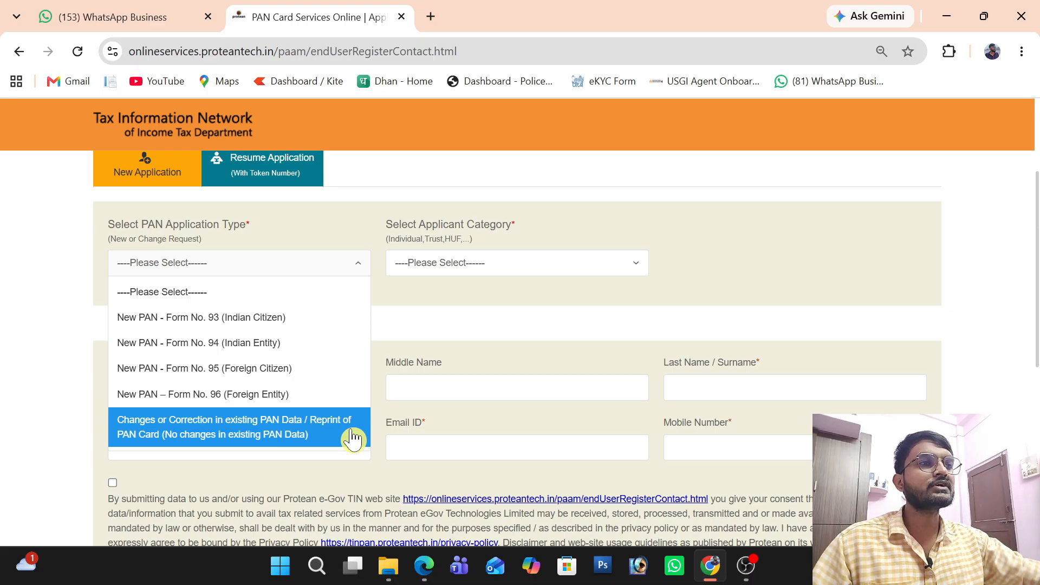
Choose 'New PAN - Form No. 93 (Indian Citizen)' and enter the applicant's first, middle and last names.
{"action": "left_click", "coordinate": [320, 331]}
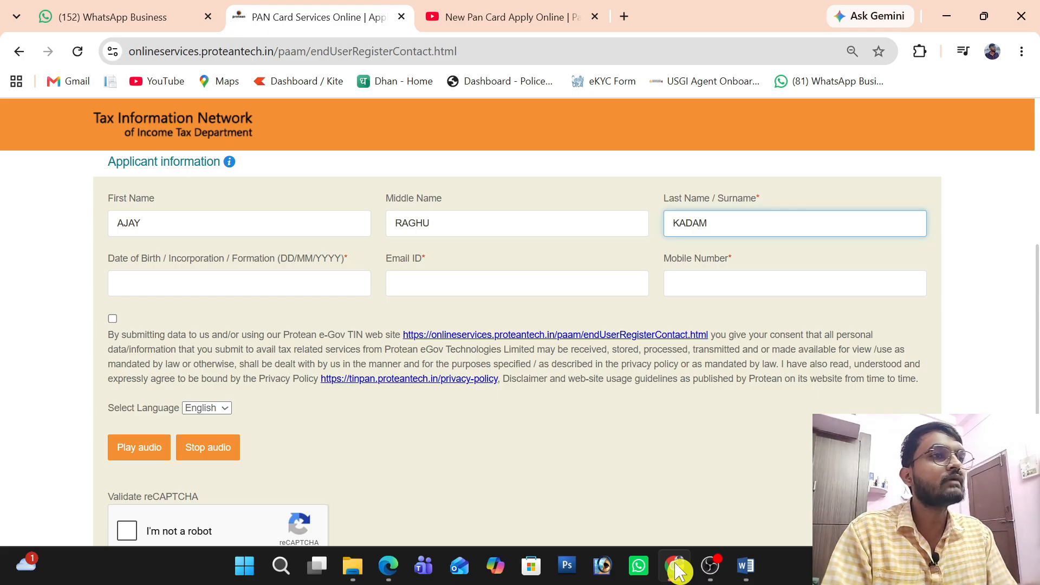
{"action": "left_click", "coordinate": [140, 223]}
{"action": "double_click", "coordinate": [141, 223]}
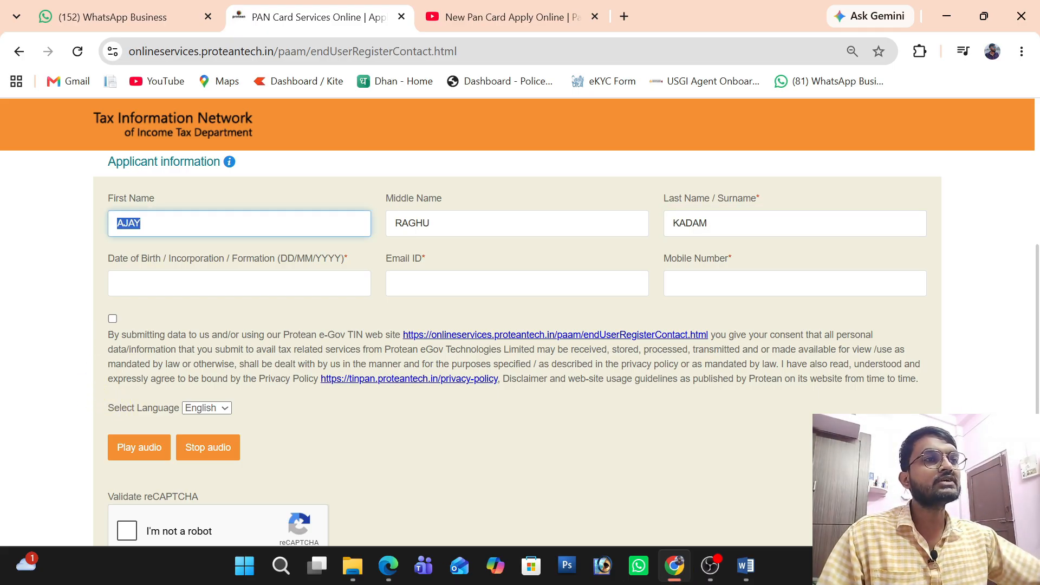
{"action": "left_click", "coordinate": [447, 222]}
{"action": "double_click", "coordinate": [446, 222]}
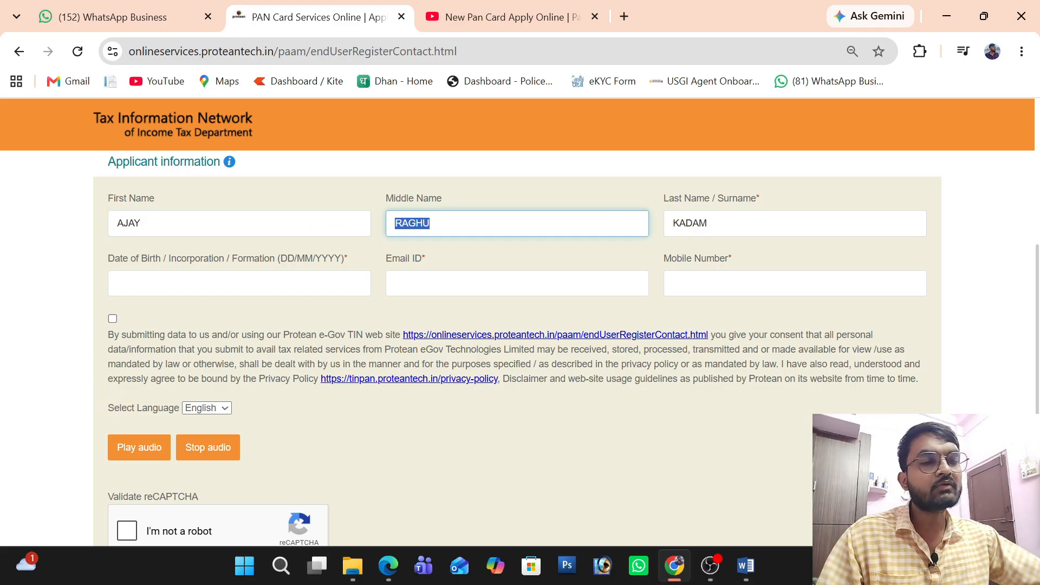
{"action": "double_click", "coordinate": [690, 223]}
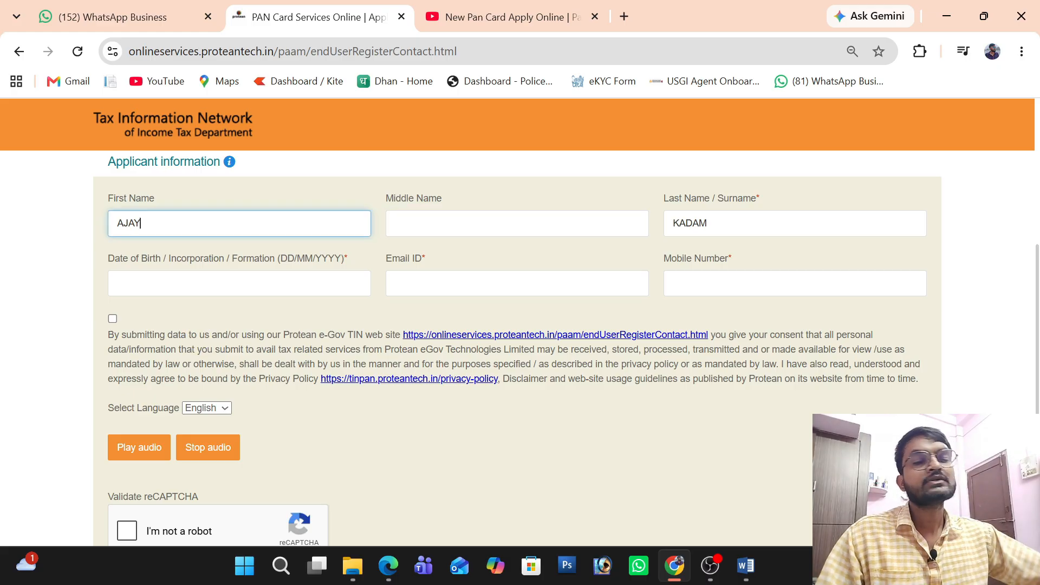
{"action": "left_click", "coordinate": [832, 223]}
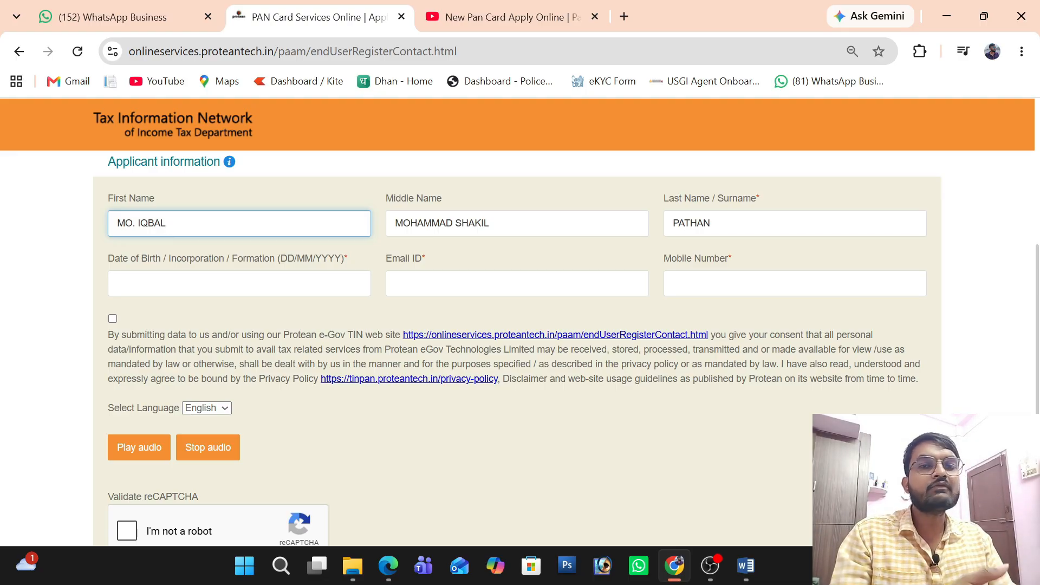
Dismiss the invalid-name warning and fill in date of birth, e-mail ID and mobile number.
{"action": "left_click", "coordinate": [471, 269]}
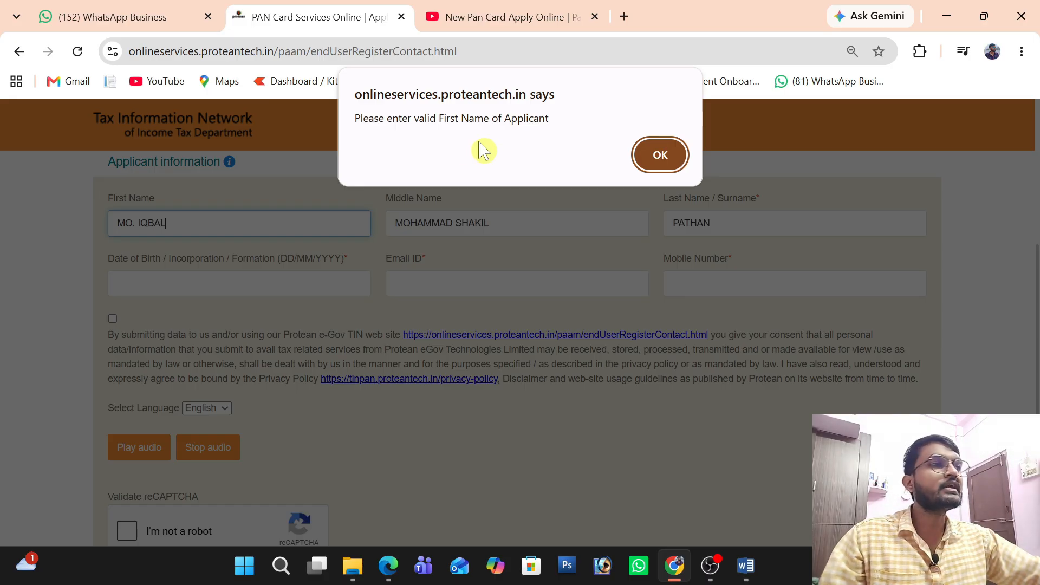
{"action": "left_click", "coordinate": [659, 157]}
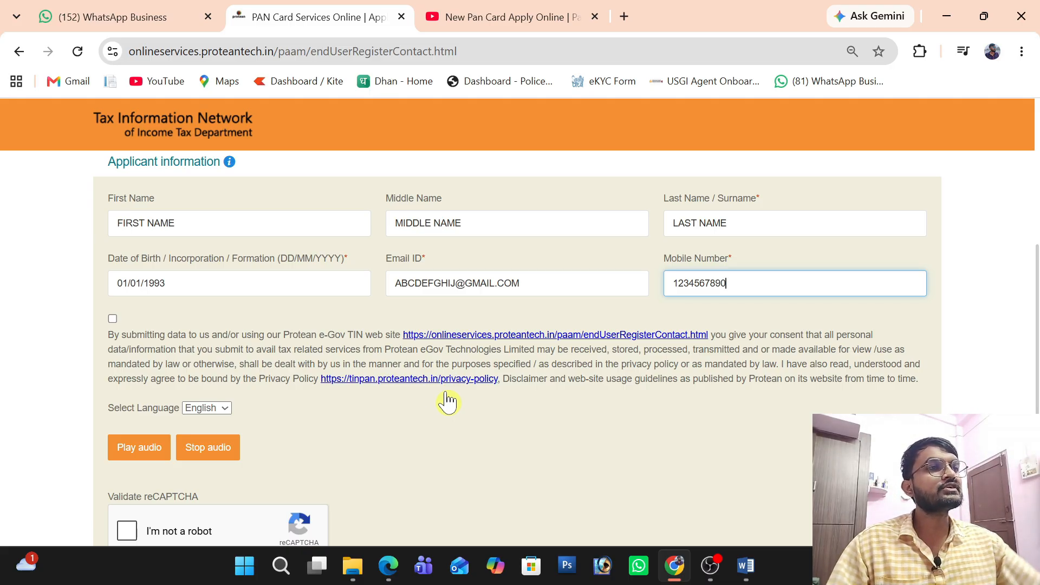
{"action": "left_click", "coordinate": [547, 283]}
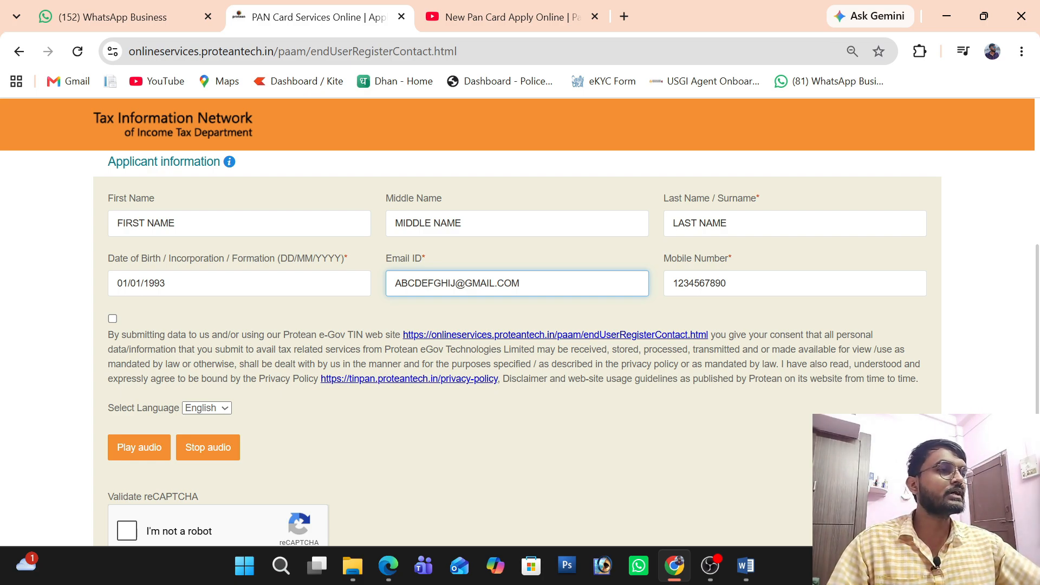
{"action": "left_click", "coordinate": [727, 284]}
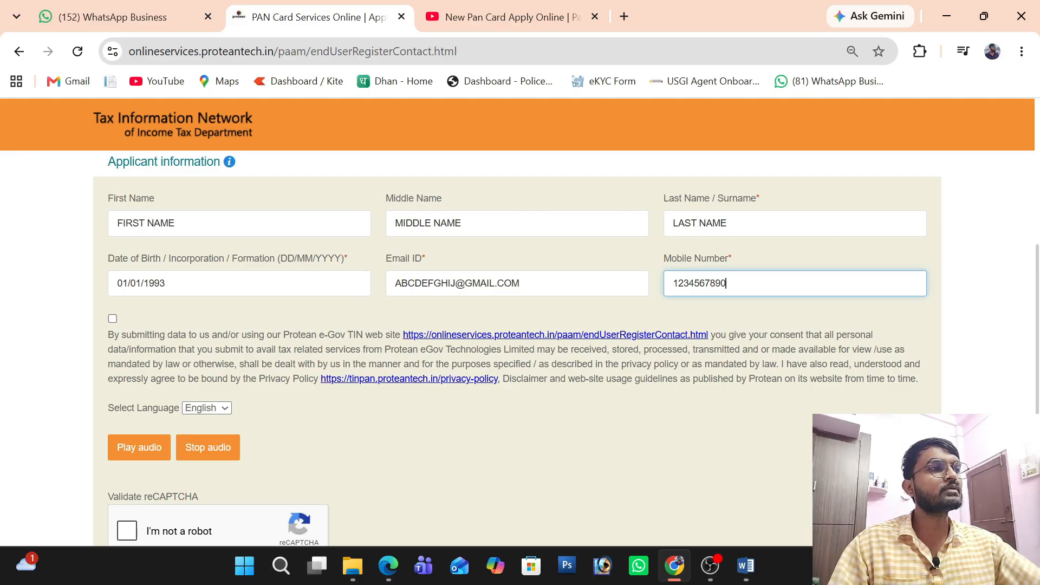
Tick the data consent and 'I'm not a robot' boxes, then submit the registration form.
{"action": "scroll", "coordinate": [596, 450], "scroll_direction": "down", "scroll_amount": 1}
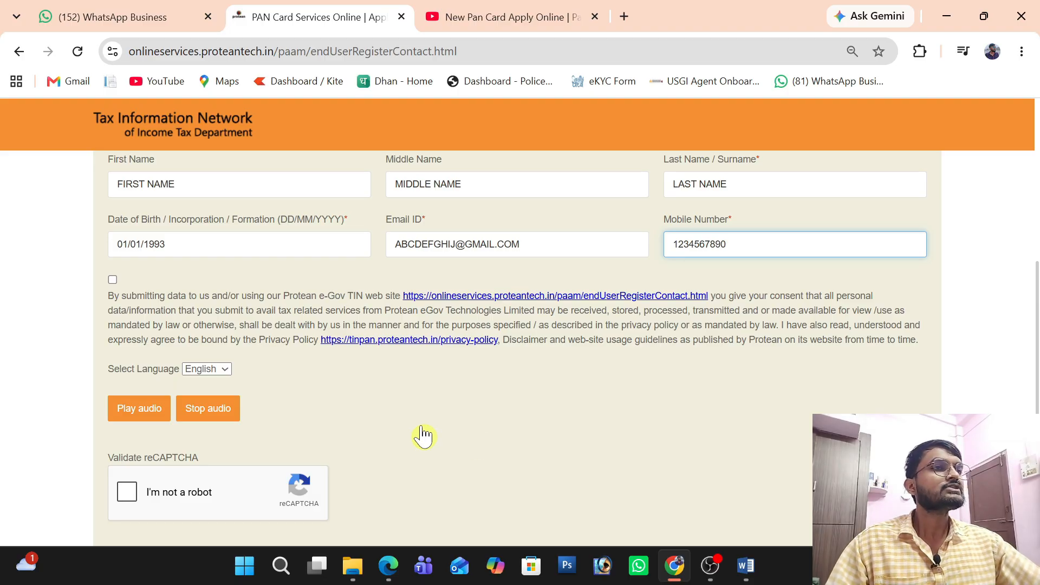
{"action": "left_click", "coordinate": [113, 281]}
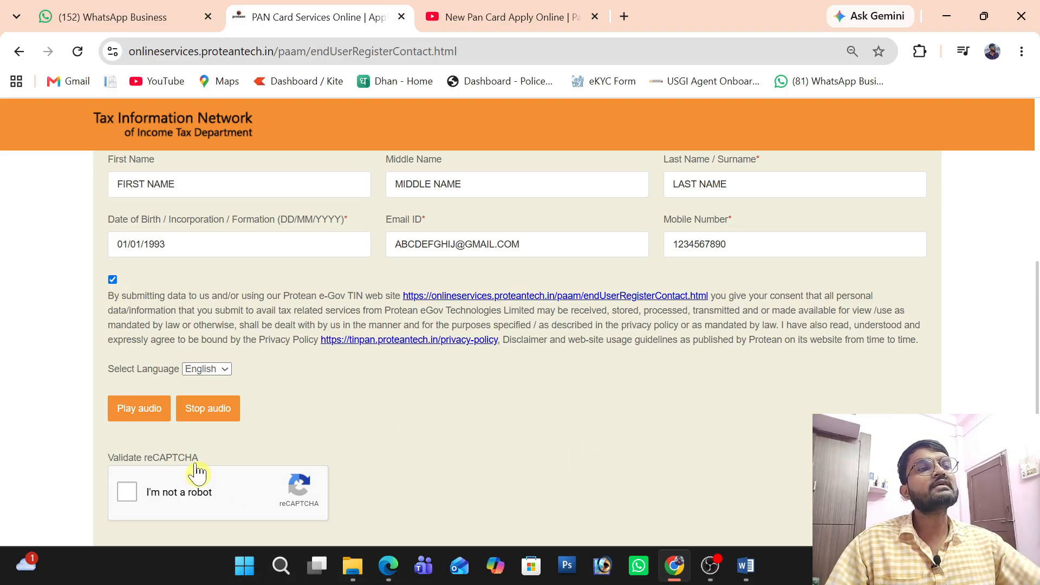
{"action": "left_click", "coordinate": [128, 492]}
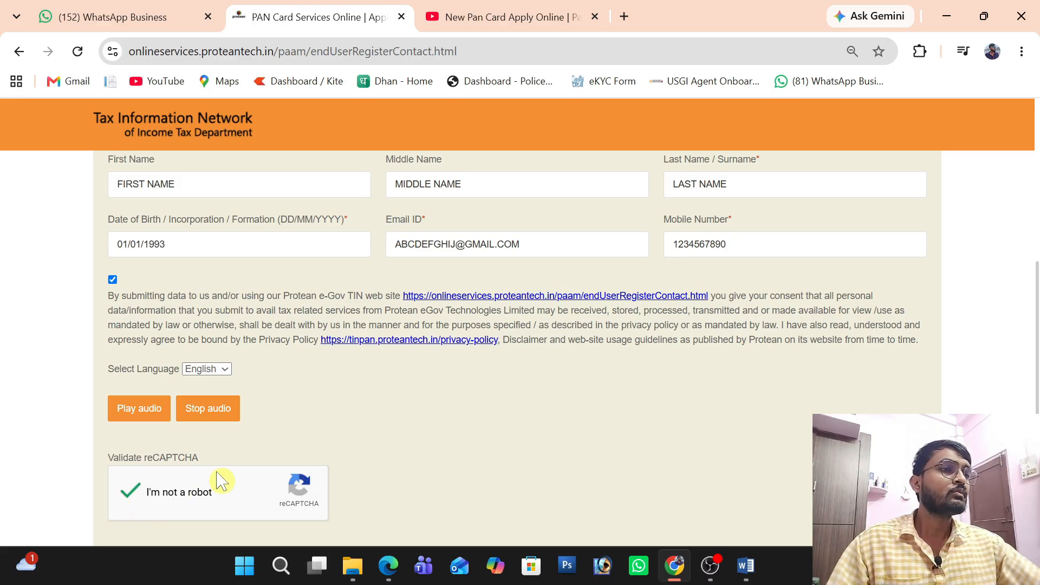
{"action": "scroll", "coordinate": [220, 481], "scroll_direction": "down", "scroll_amount": 3}
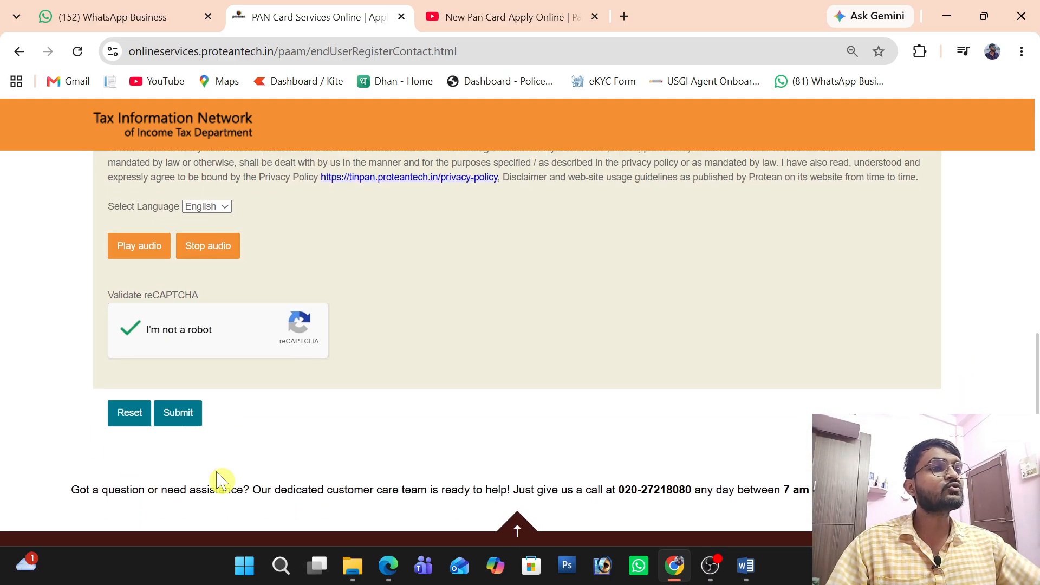
{"action": "left_click", "coordinate": [179, 415]}
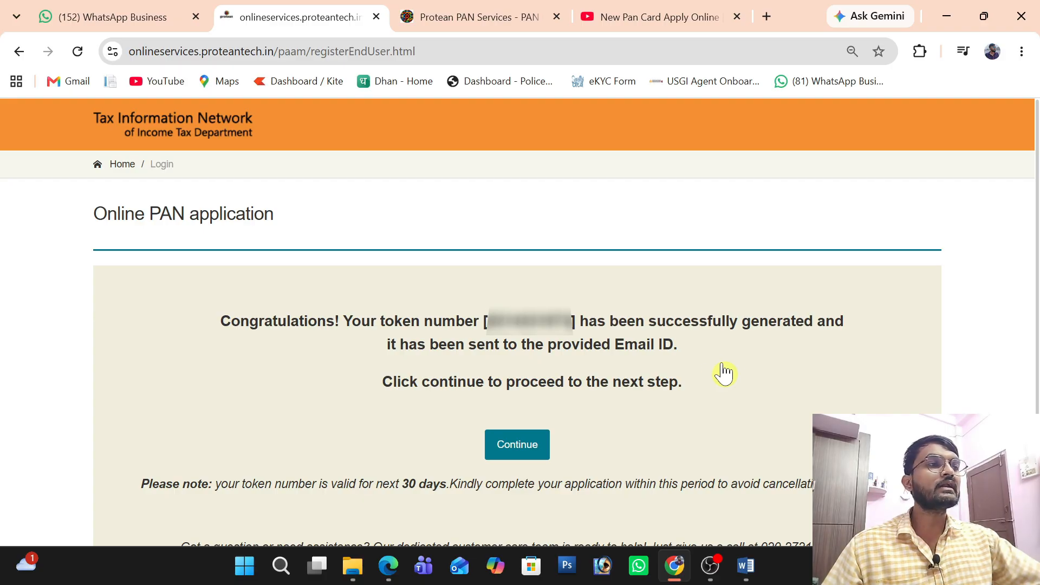
Continue past the token-number confirmation to the application form.
{"action": "left_click", "coordinate": [515, 460]}
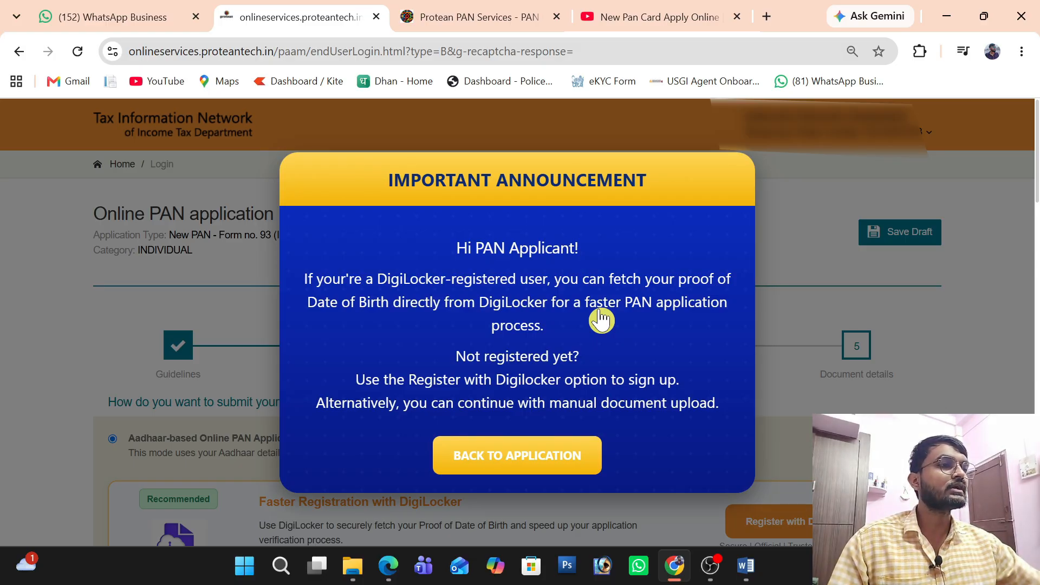
Close the DigiLocker announcement with 'Back to Application'.
{"action": "left_click", "coordinate": [541, 467]}
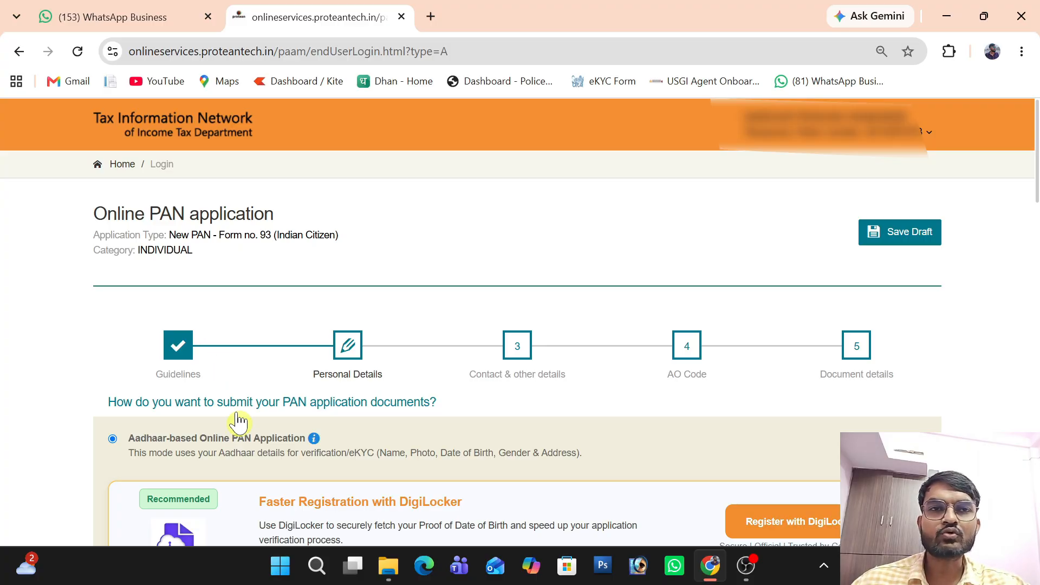
{"action": "left_click", "coordinate": [182, 355]}
{"action": "scroll", "coordinate": [182, 355], "scroll_direction": "down", "scroll_amount": 6}
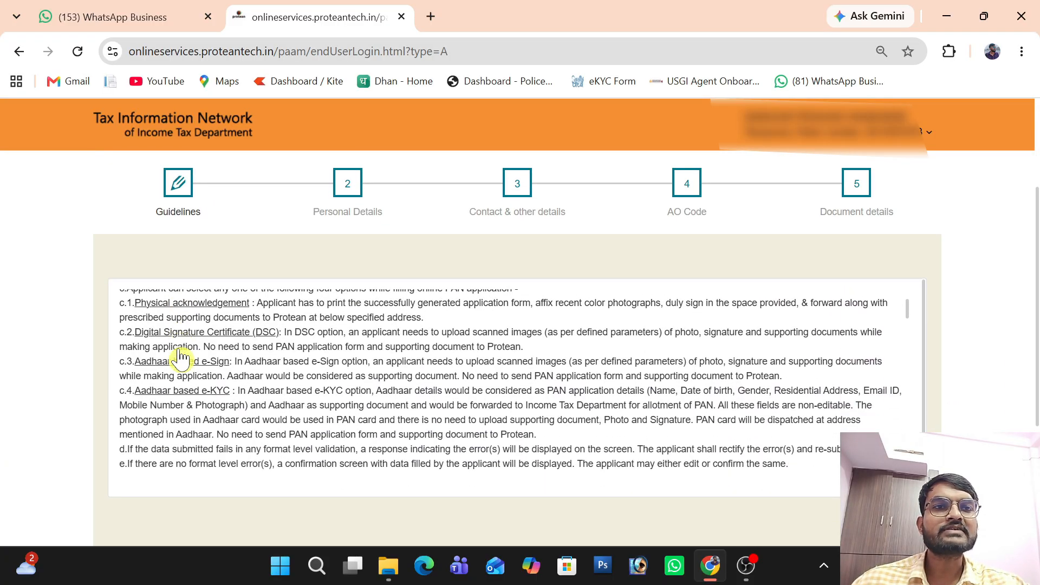
{"action": "scroll", "coordinate": [181, 356], "scroll_direction": "up", "scroll_amount": 3}
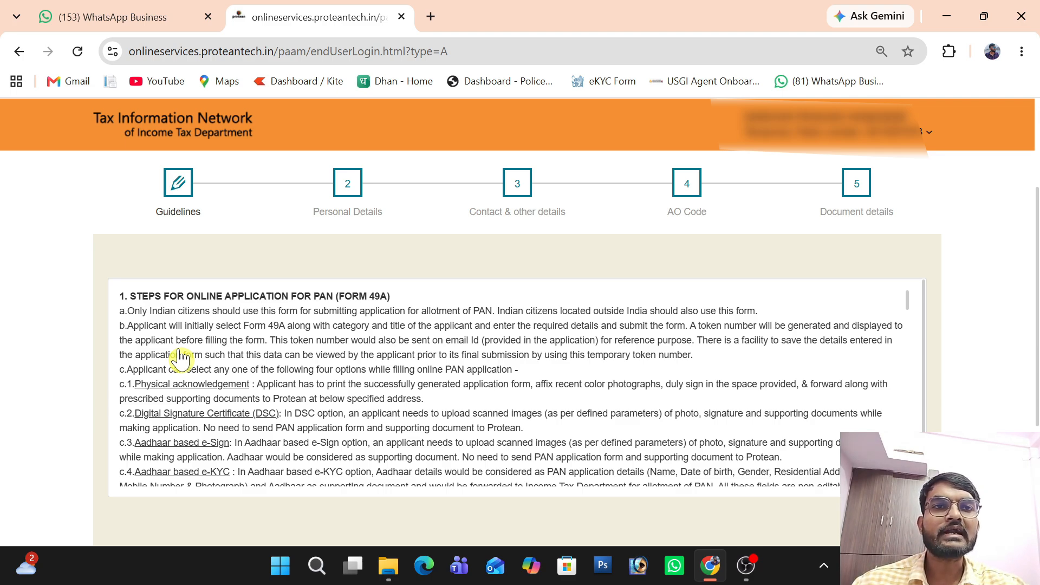
{"action": "left_click", "coordinate": [357, 190]}
{"action": "scroll", "coordinate": [364, 437], "scroll_direction": "down", "scroll_amount": 5}
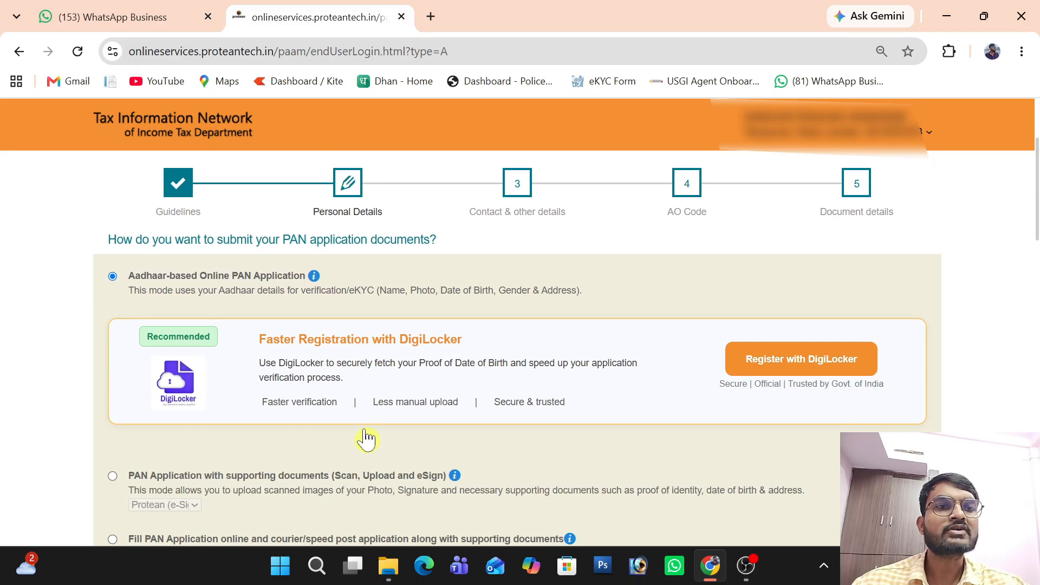
{"action": "scroll", "coordinate": [366, 438], "scroll_direction": "down", "scroll_amount": 3}
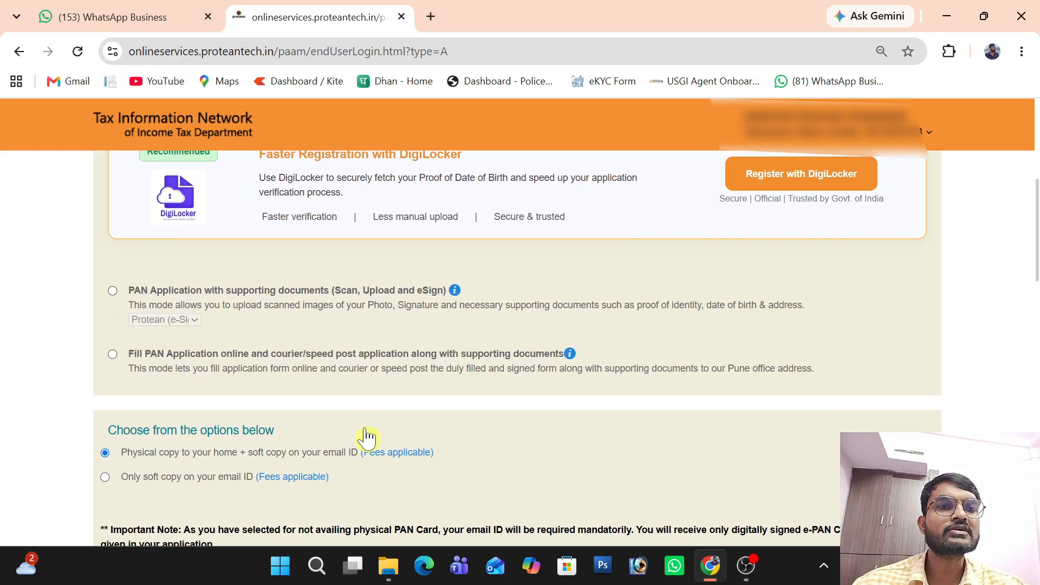
{"action": "scroll", "coordinate": [366, 436], "scroll_direction": "down", "scroll_amount": 1}
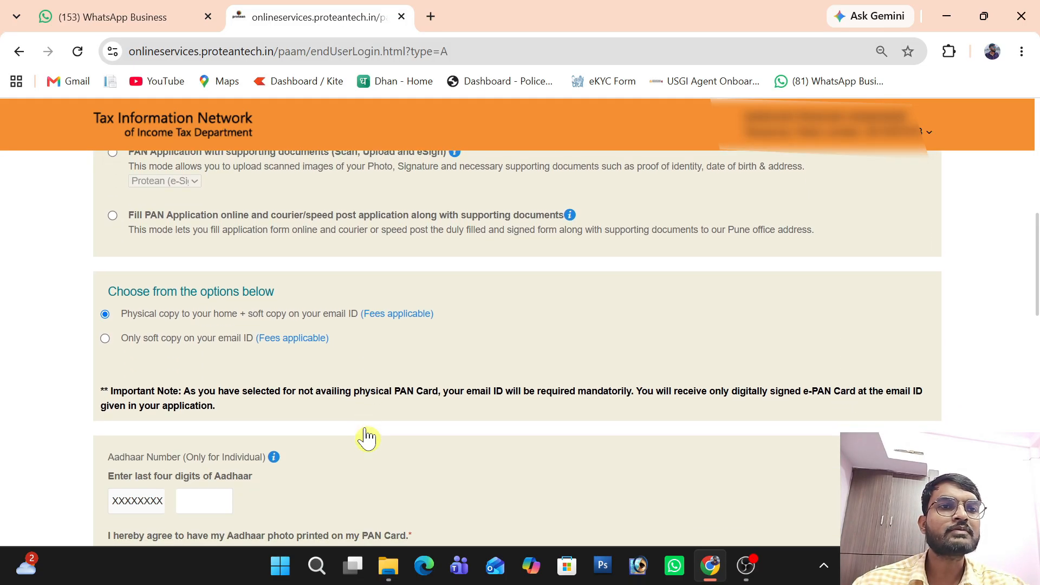
{"action": "scroll", "coordinate": [366, 436], "scroll_direction": "up", "scroll_amount": 4}
{"action": "left_click", "coordinate": [524, 187]}
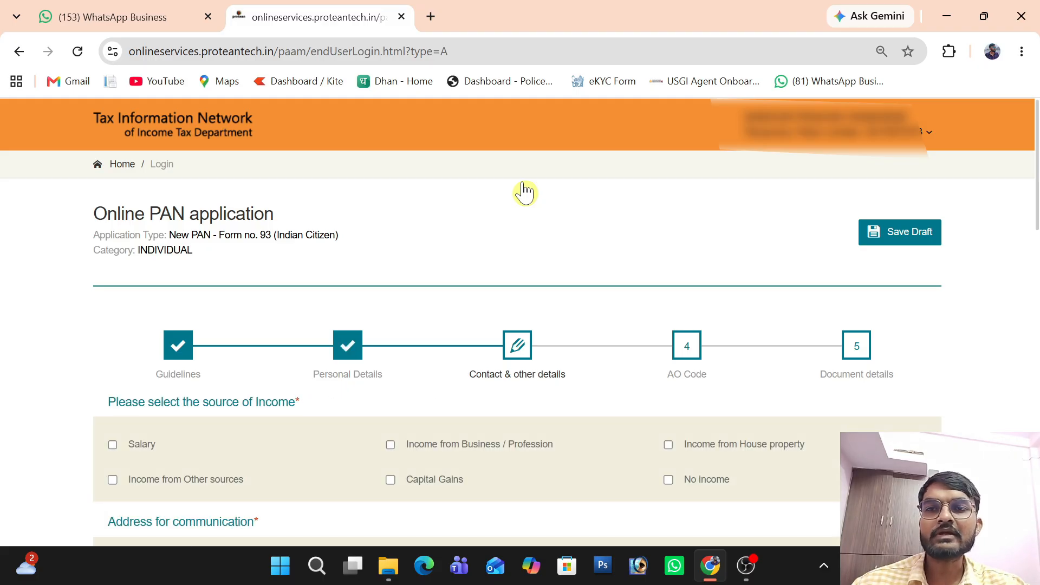
{"action": "scroll", "coordinate": [514, 313], "scroll_direction": "down", "scroll_amount": 6}
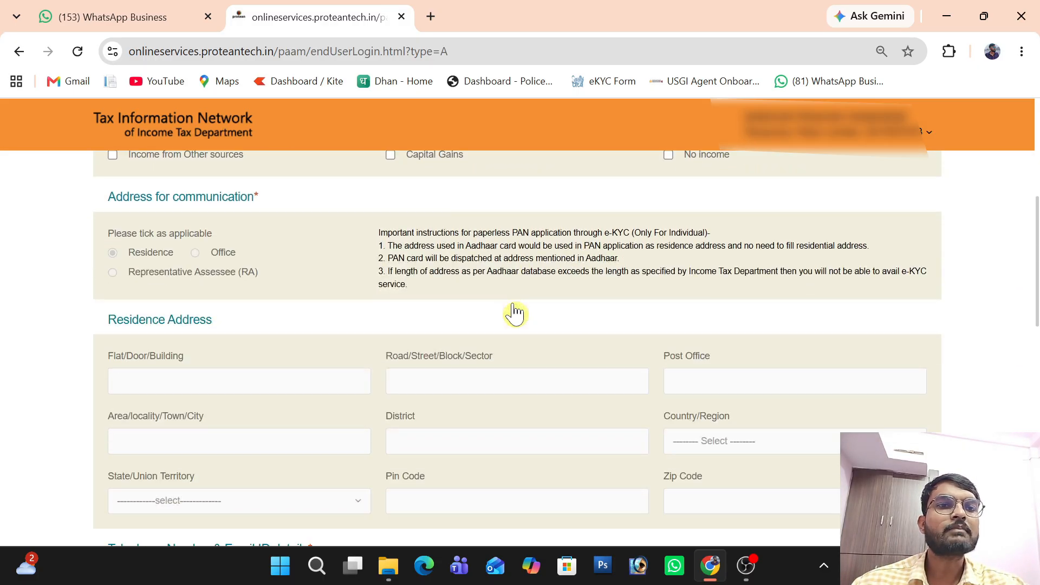
{"action": "scroll", "coordinate": [515, 313], "scroll_direction": "up", "scroll_amount": 6}
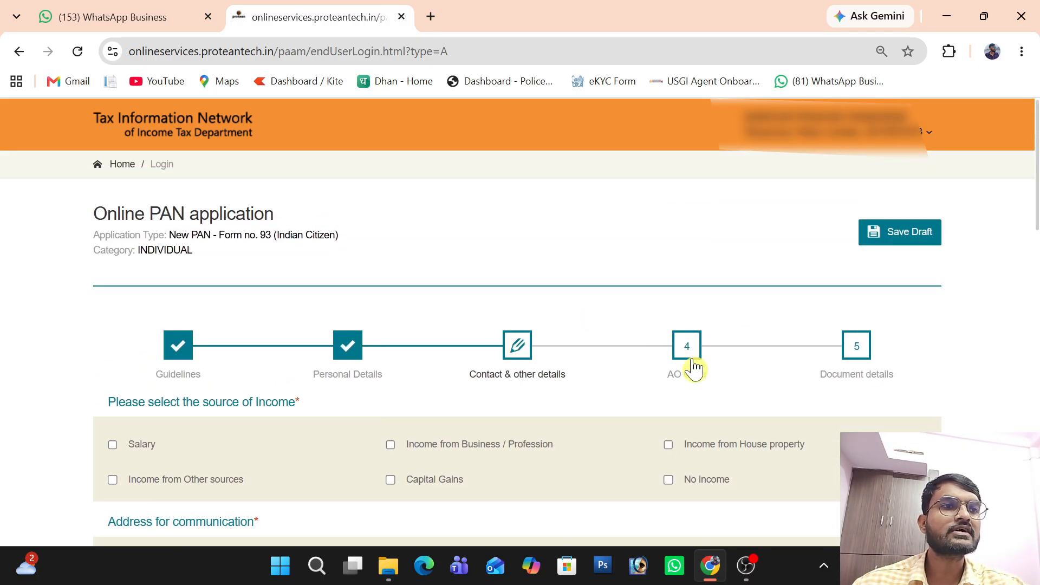
{"action": "left_click", "coordinate": [688, 357]}
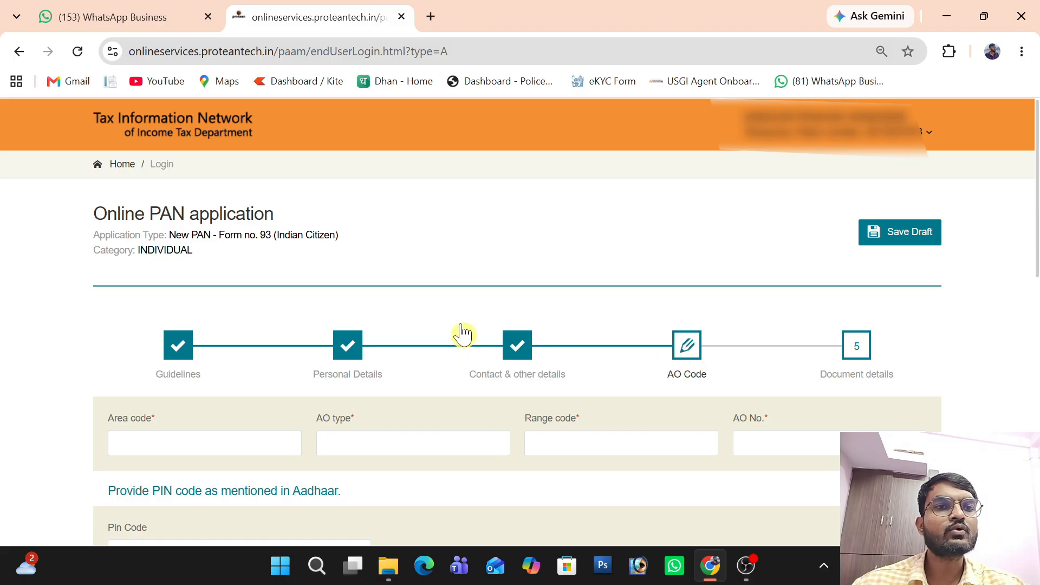
{"action": "scroll", "coordinate": [464, 334], "scroll_direction": "down", "scroll_amount": 3}
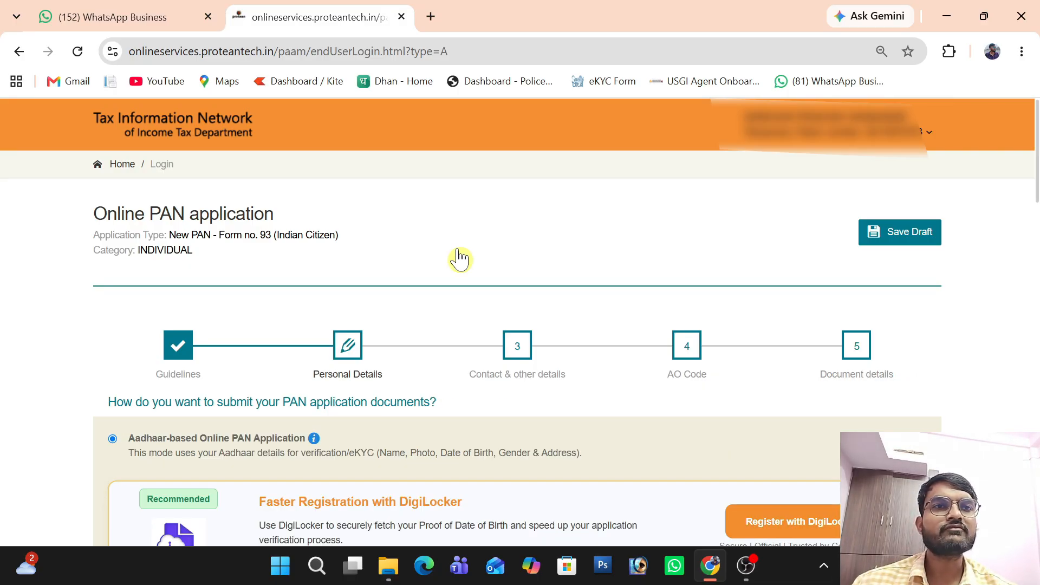
{"action": "scroll", "coordinate": [639, 453], "scroll_direction": "down", "scroll_amount": 3}
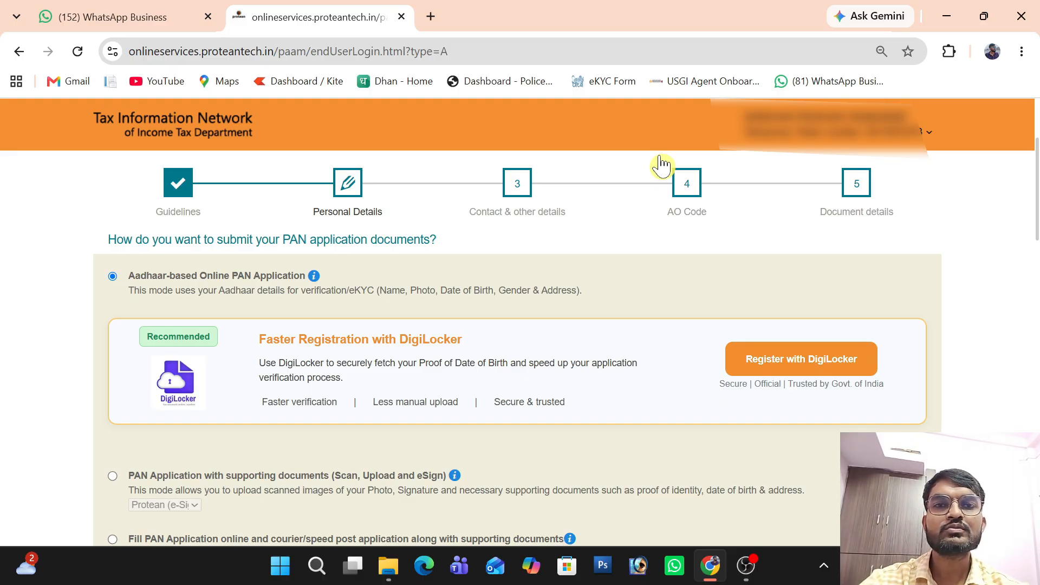
{"action": "scroll", "coordinate": [661, 165], "scroll_direction": "down", "scroll_amount": 3}
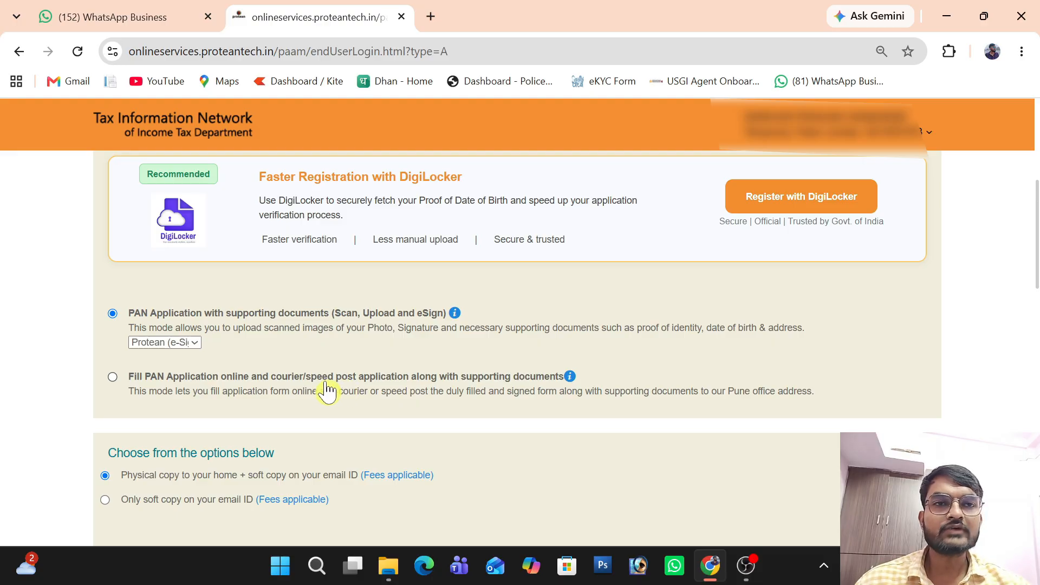
Choose 'Fill PAN Application online and courier/speed post' as the supporting-documents submission mode.
{"action": "left_click", "coordinate": [124, 327]}
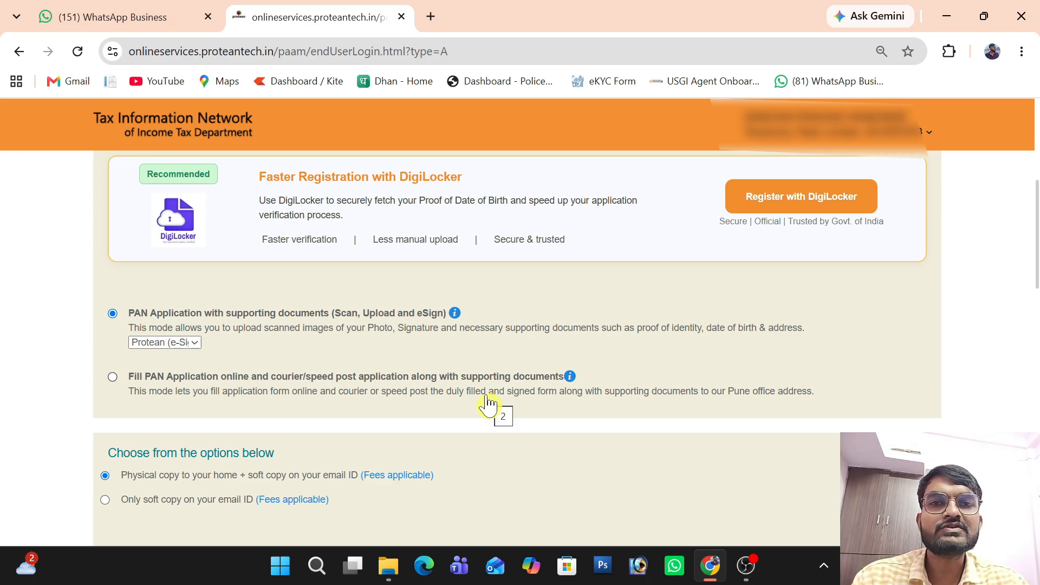
{"action": "left_click", "coordinate": [116, 397]}
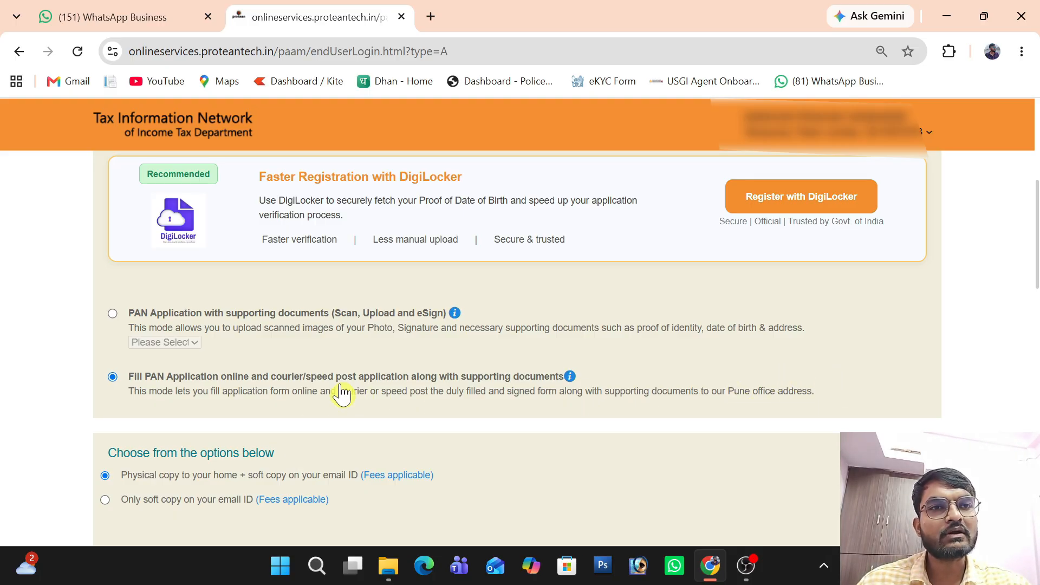
{"action": "scroll", "coordinate": [138, 469], "scroll_direction": "up", "scroll_amount": 2}
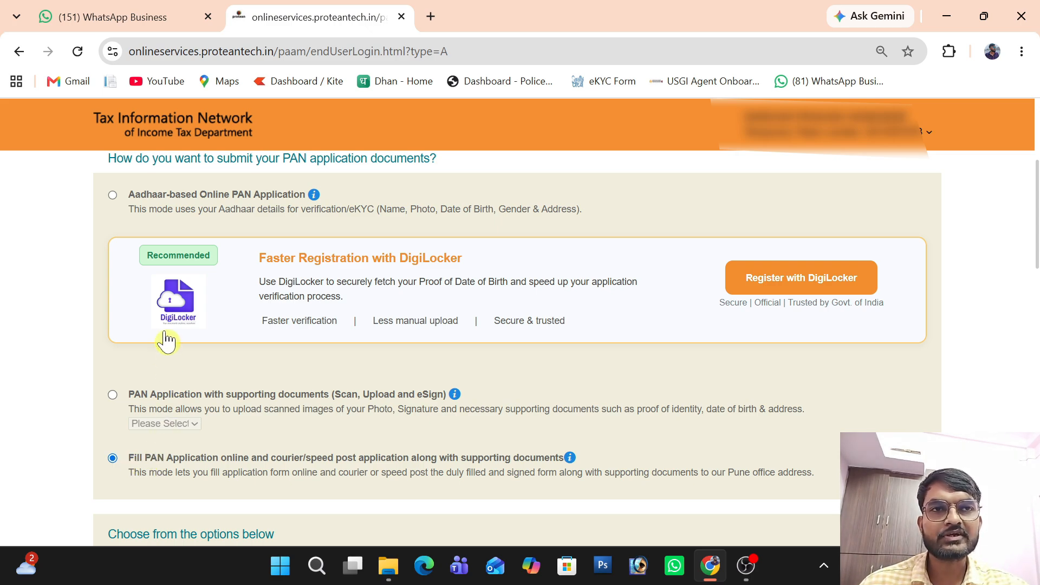
Select 'Aadhaar-based Online PAN Application', dismiss the DigiLocker popup, and keep that option selected.
{"action": "left_click", "coordinate": [117, 198]}
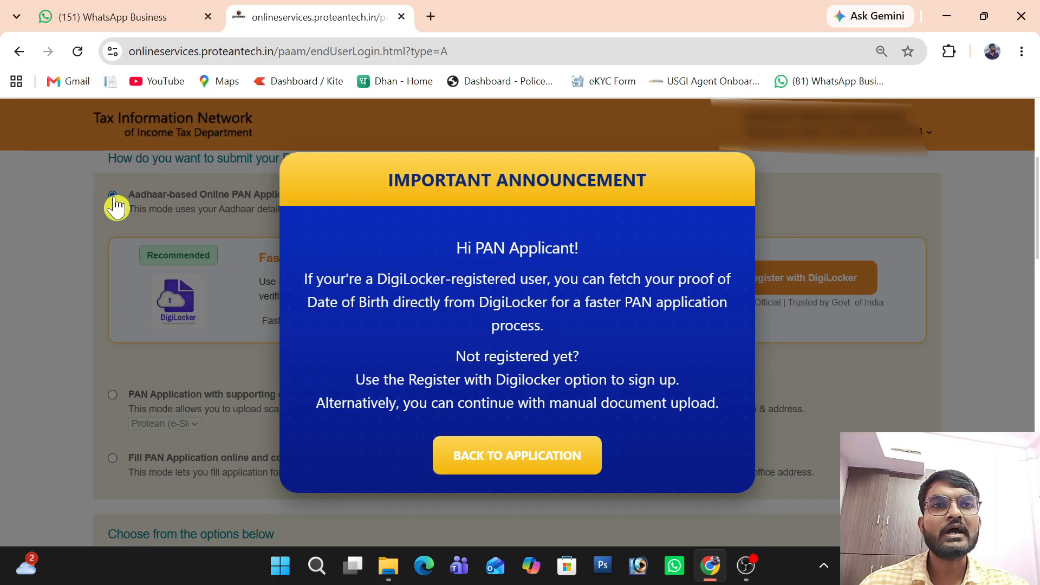
{"action": "left_click", "coordinate": [542, 453]}
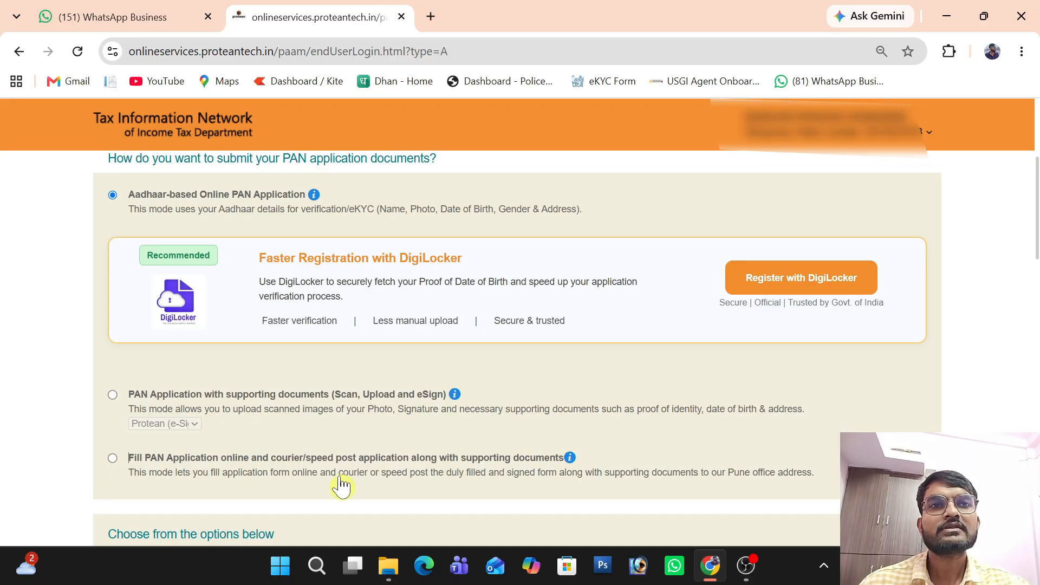
{"action": "left_click", "coordinate": [113, 395]}
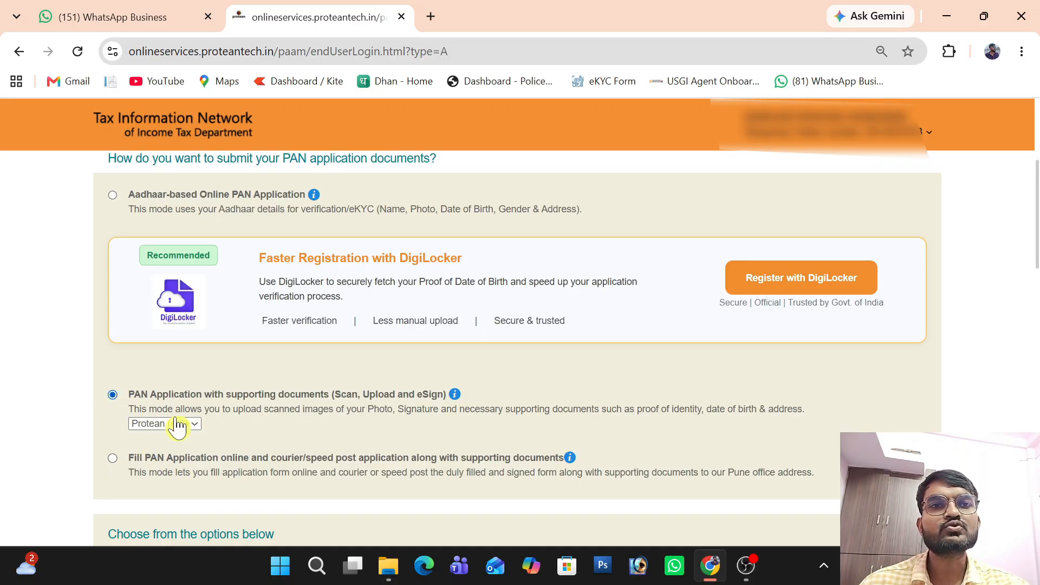
{"action": "left_click", "coordinate": [113, 196]}
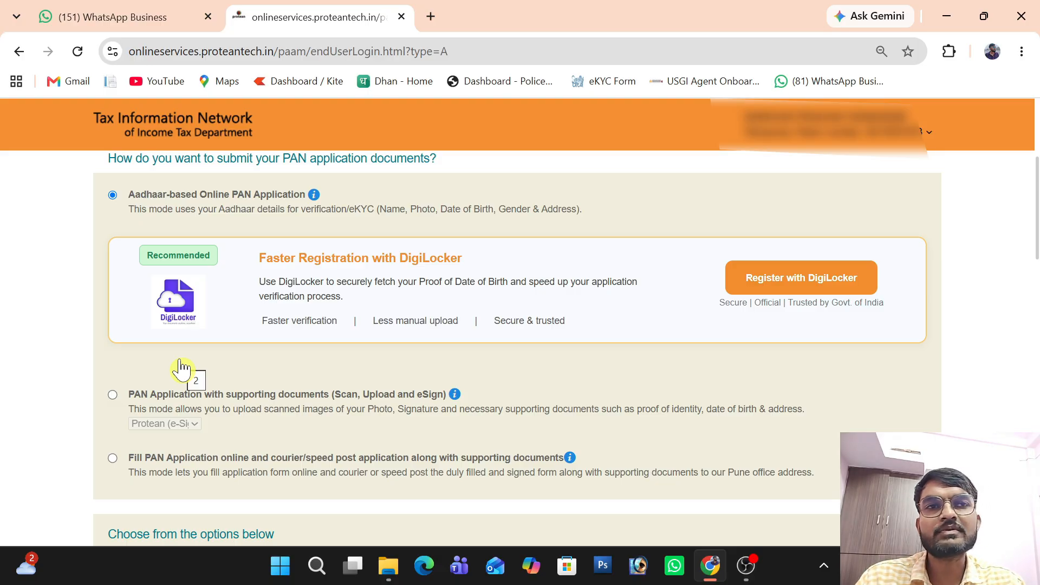
{"action": "scroll", "coordinate": [379, 347], "scroll_direction": "up", "scroll_amount": 1}
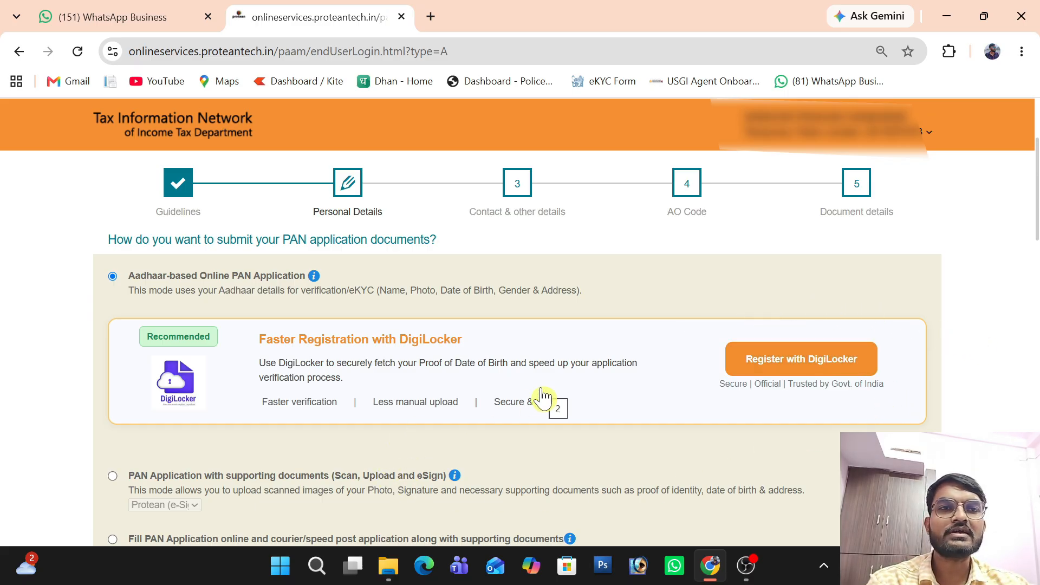
{"action": "scroll", "coordinate": [441, 343], "scroll_direction": "up", "scroll_amount": 1}
{"action": "scroll", "coordinate": [441, 344], "scroll_direction": "down", "scroll_amount": 5}
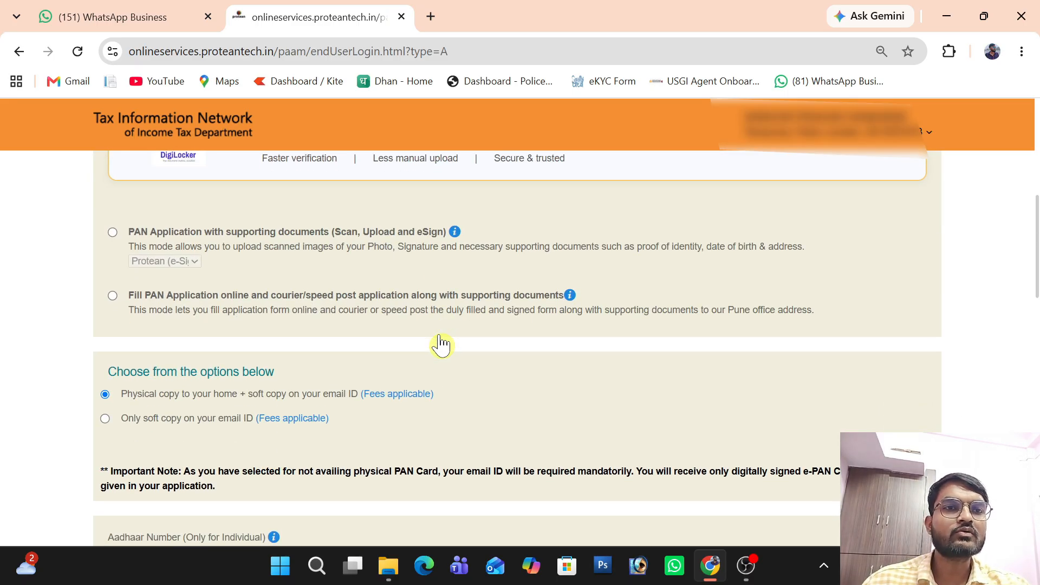
{"action": "scroll", "coordinate": [441, 344], "scroll_direction": "down", "scroll_amount": 2}
{"action": "scroll", "coordinate": [441, 343], "scroll_direction": "down", "scroll_amount": 3}
Enter the last four Aadhaar digits and set Aadhaar photo printing on the card to Yes.
{"action": "left_click", "coordinate": [182, 256]}
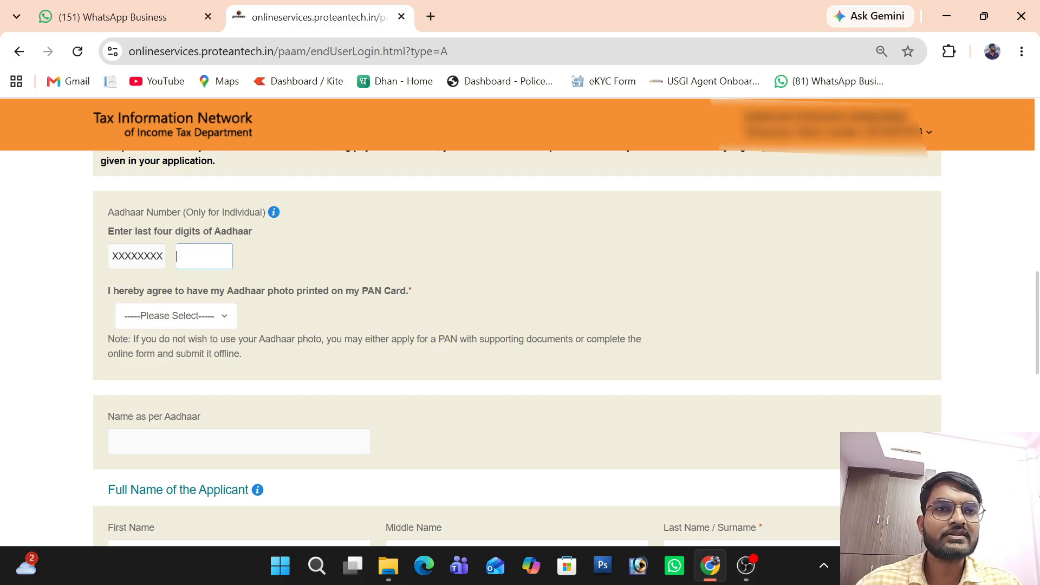
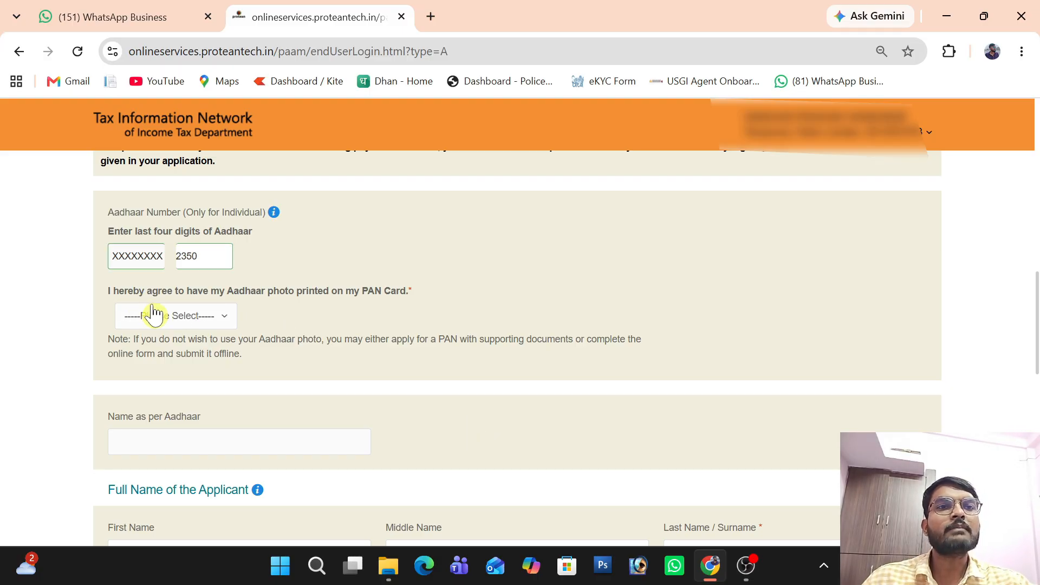
{"action": "left_click", "coordinate": [177, 325]}
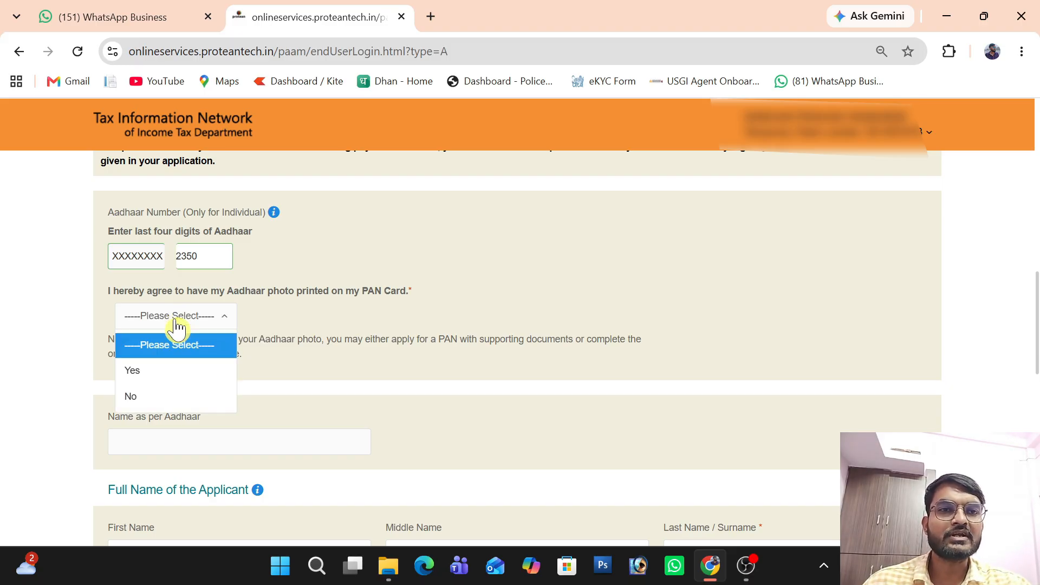
{"action": "left_click", "coordinate": [169, 377]}
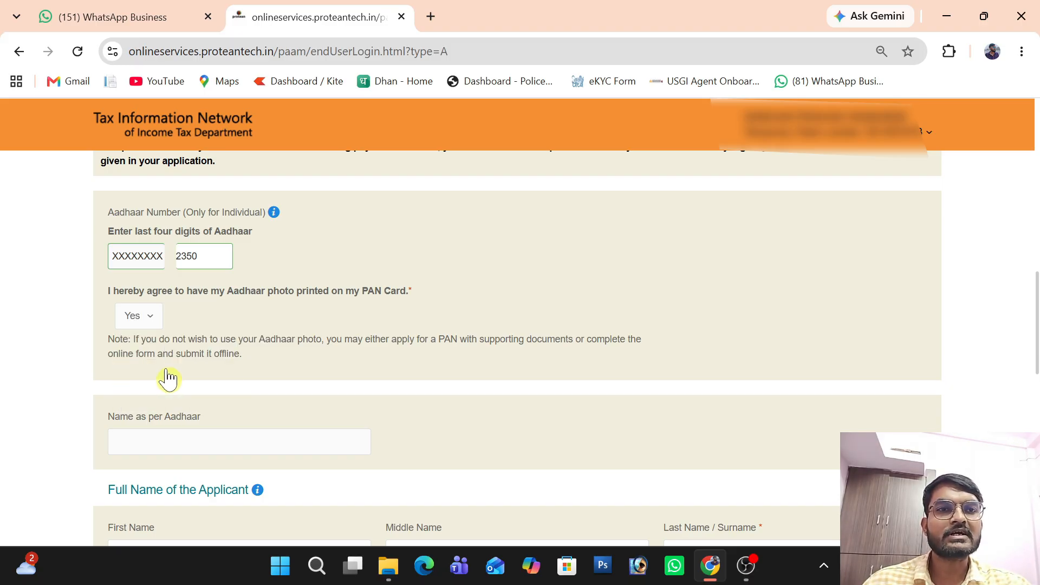
{"action": "left_click", "coordinate": [148, 318]}
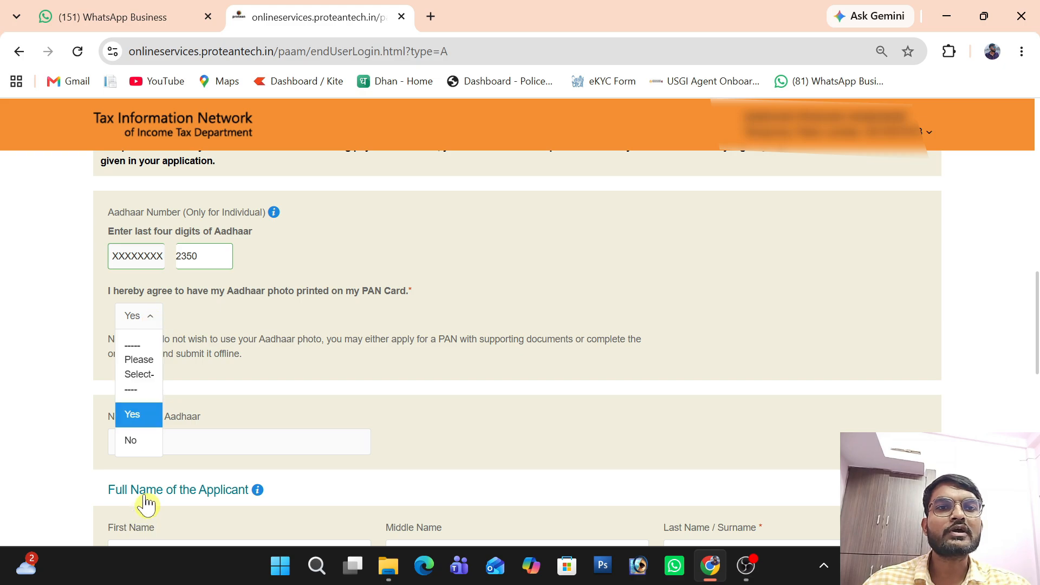
{"action": "left_click", "coordinate": [157, 426]}
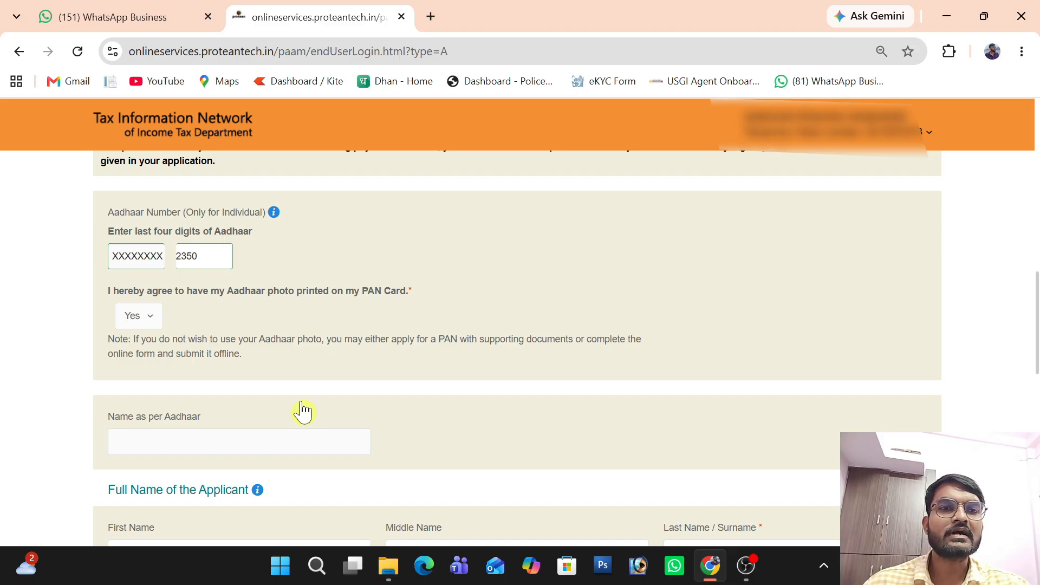
{"action": "scroll", "coordinate": [304, 412], "scroll_direction": "down", "scroll_amount": 3}
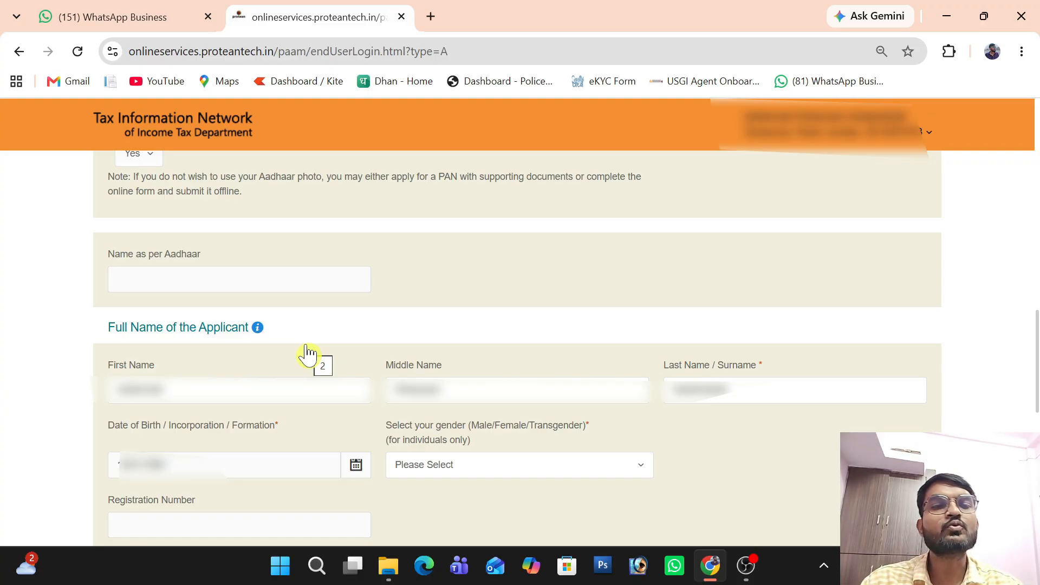
Choose Male from the 'Select your gender' dropdown.
{"action": "left_click", "coordinate": [485, 474]}
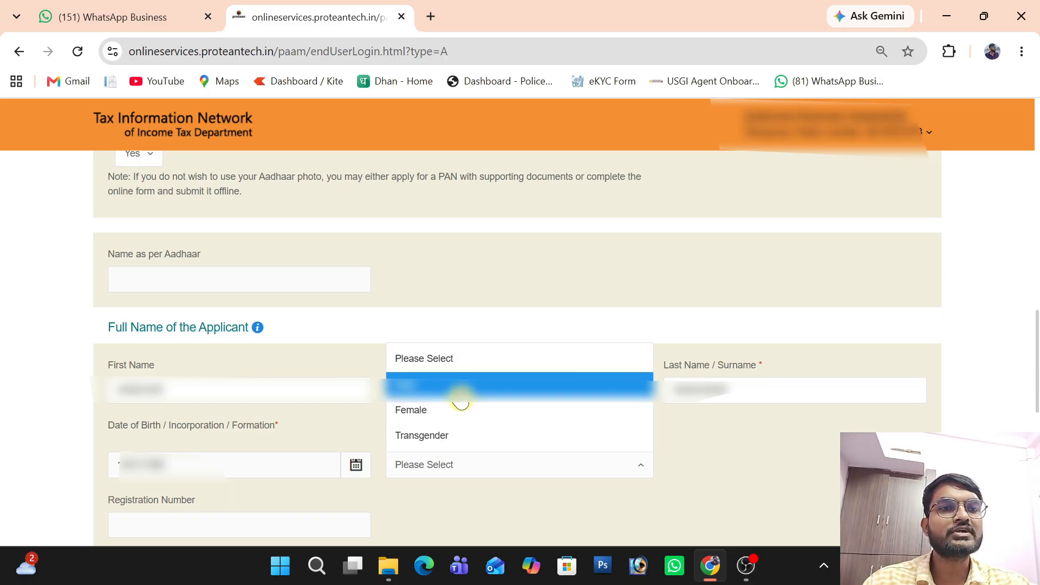
{"action": "left_click", "coordinate": [460, 395]}
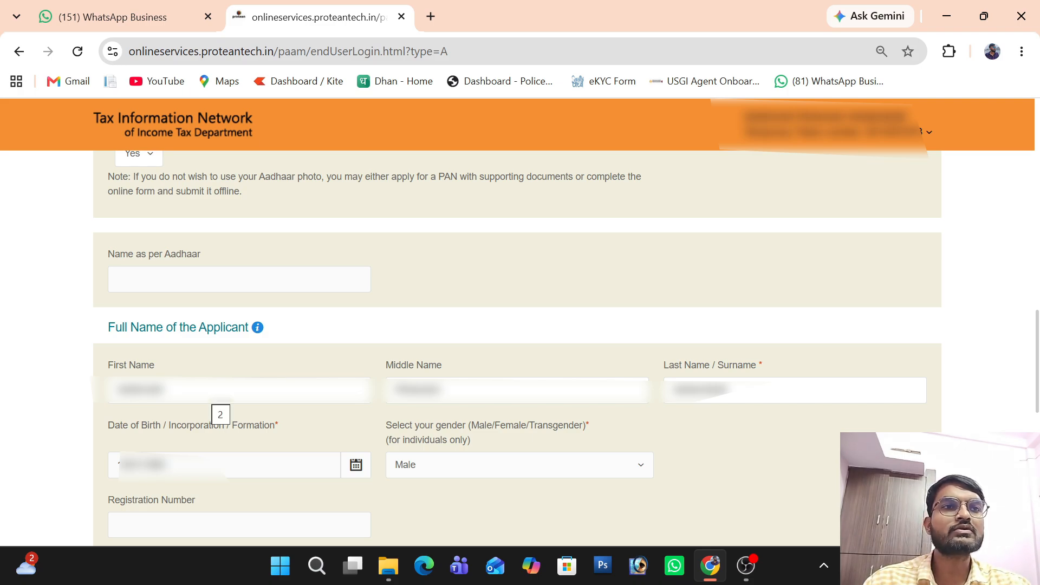
{"action": "scroll", "coordinate": [197, 395], "scroll_direction": "down", "scroll_amount": 10}
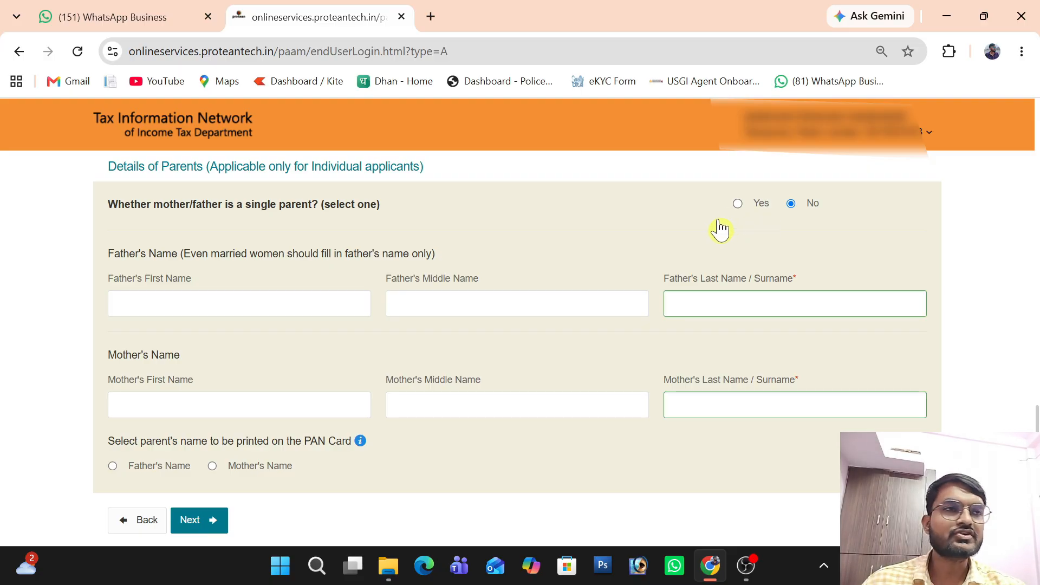
Answer No to the single-parent question.
{"action": "left_click", "coordinate": [738, 204]}
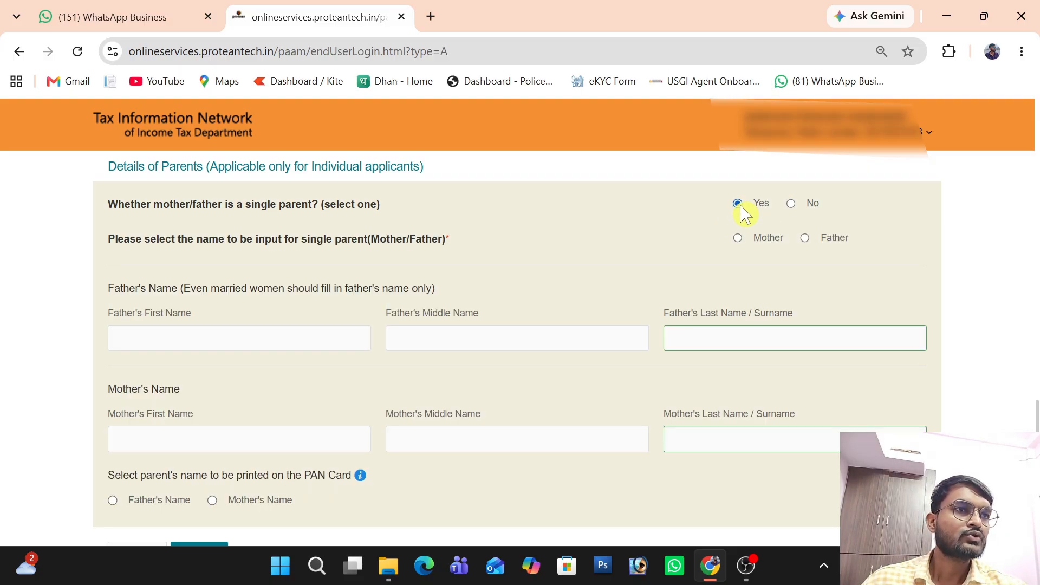
{"action": "left_click", "coordinate": [739, 238]}
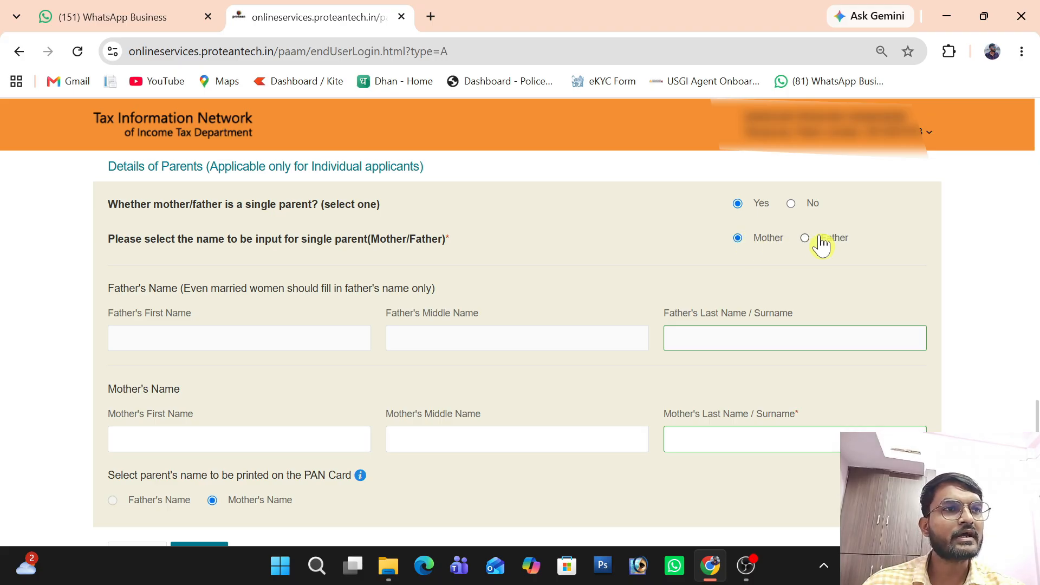
{"action": "left_click", "coordinate": [805, 238]}
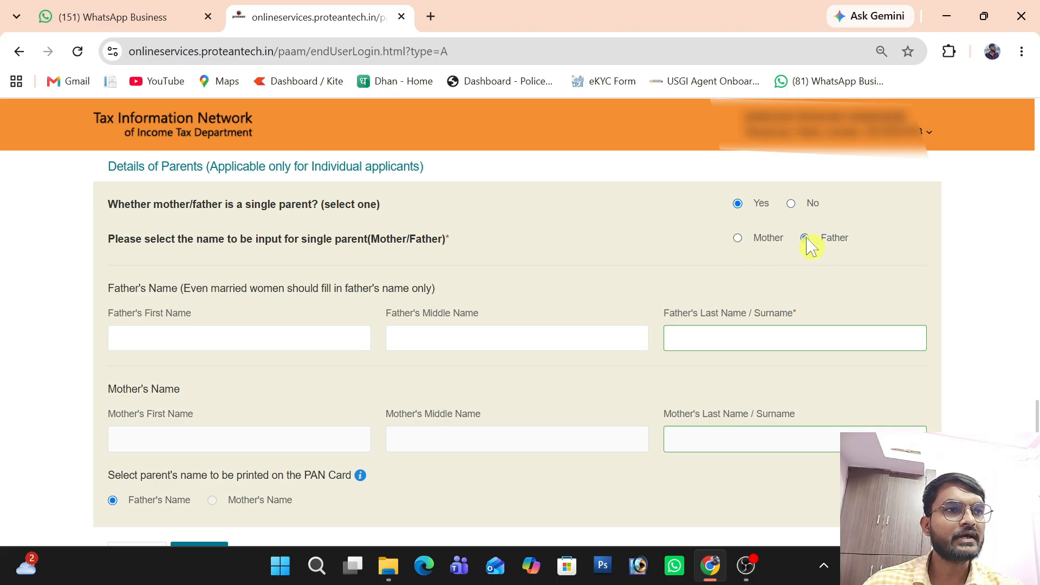
{"action": "left_click", "coordinate": [790, 204]}
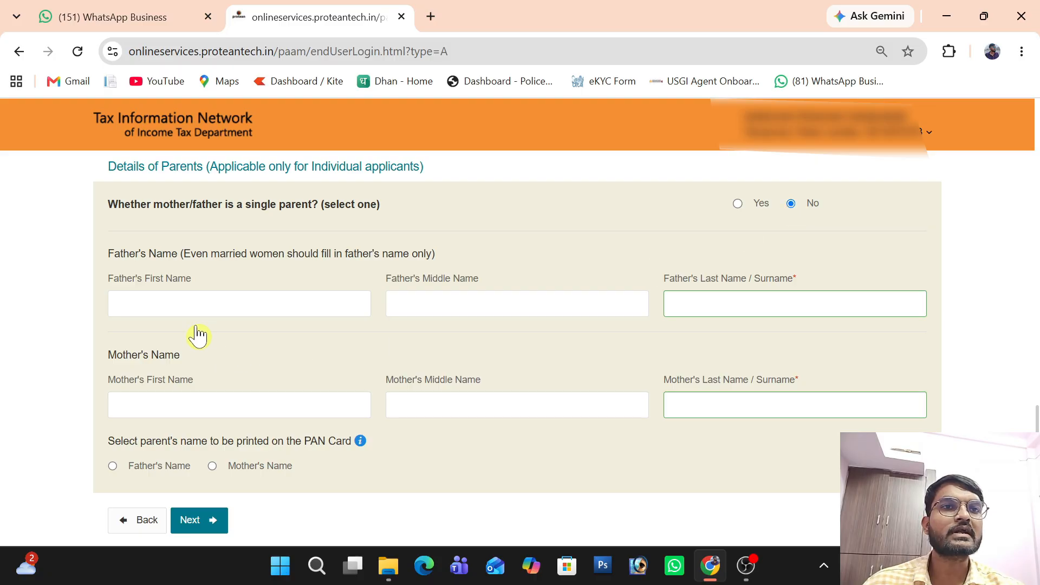
Enter the father's and mother's names and choose the father's name for printing on the PAN card.
{"action": "left_click", "coordinate": [134, 299]}
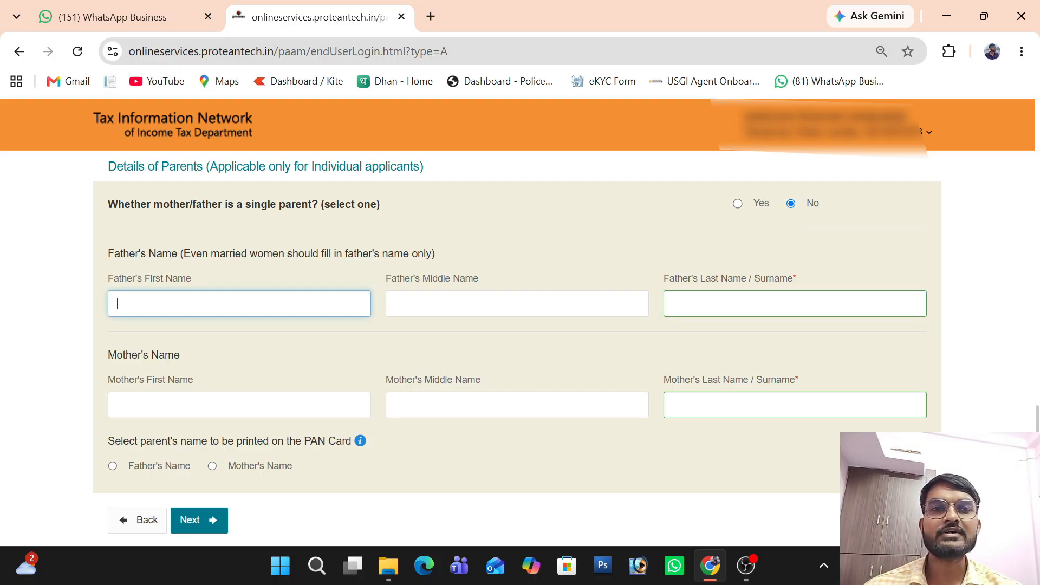
{"action": "key", "text": "Tab"}
{"action": "key", "text": "Tab"}
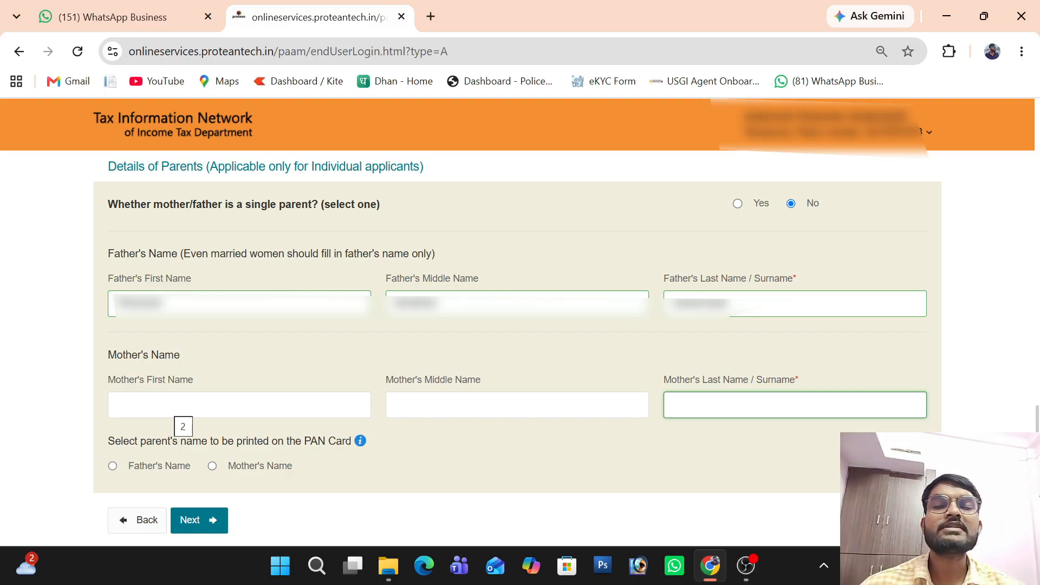
{"action": "left_click", "coordinate": [166, 405]}
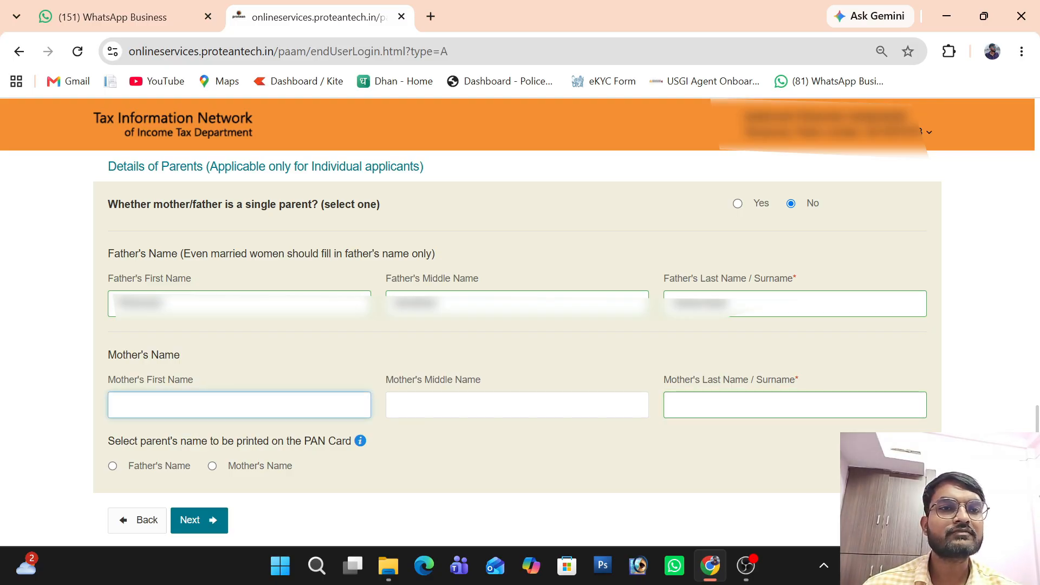
{"action": "key", "text": "Tab"}
{"action": "key", "text": "Tab"}
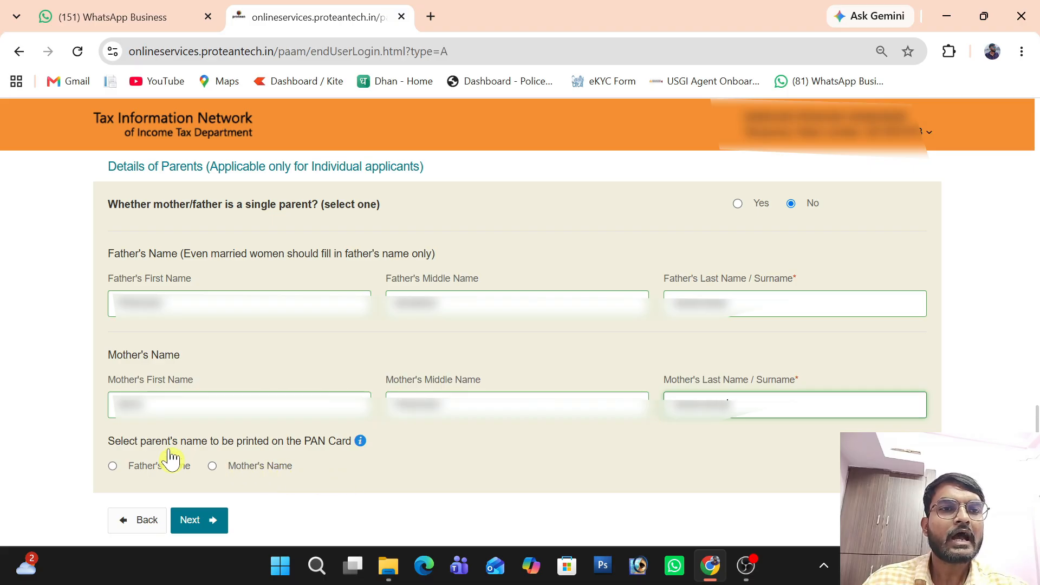
{"action": "left_click", "coordinate": [113, 467]}
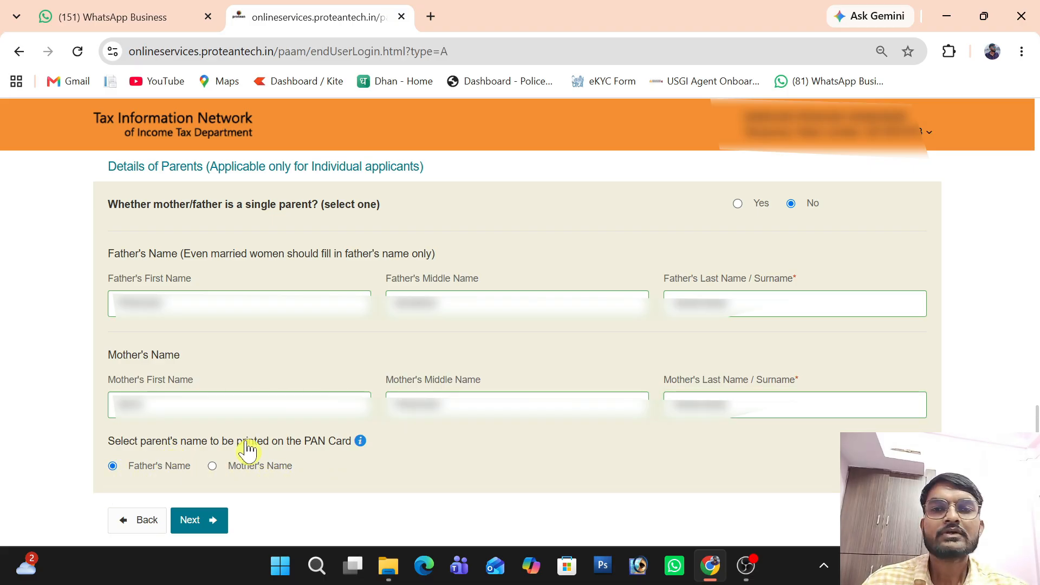
{"action": "left_click", "coordinate": [213, 468]}
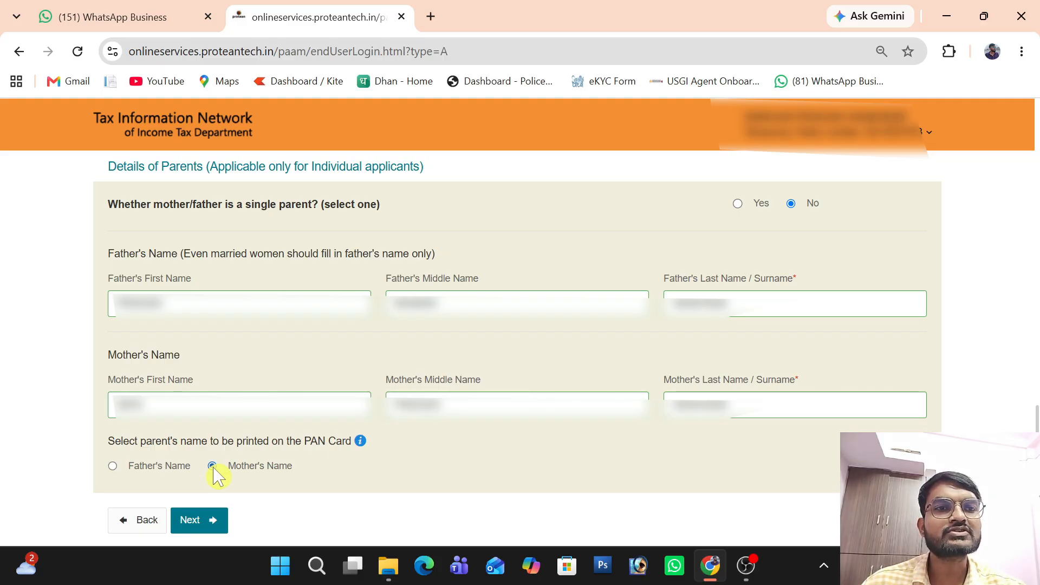
{"action": "left_click", "coordinate": [113, 466]}
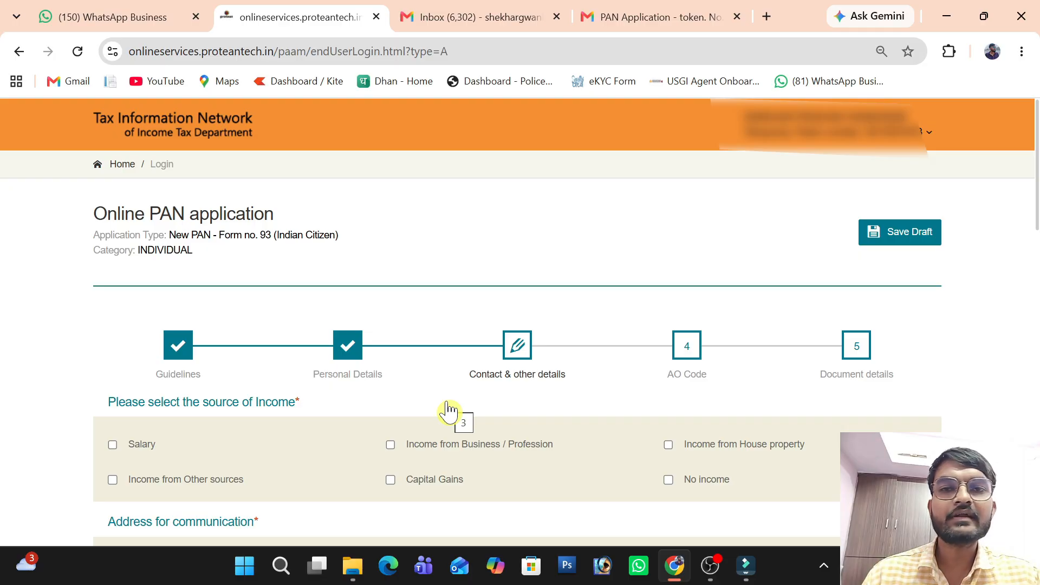
Tick the No income checkbox under source of income and scroll on toward the address section.
{"action": "scroll", "coordinate": [448, 411], "scroll_direction": "down", "scroll_amount": 3}
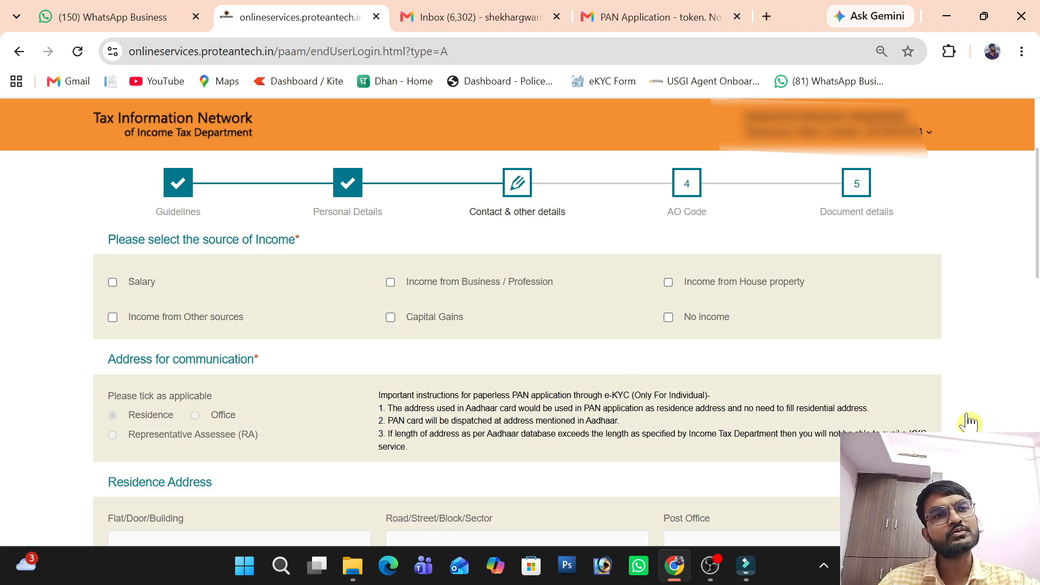
{"action": "left_click", "coordinate": [670, 320]}
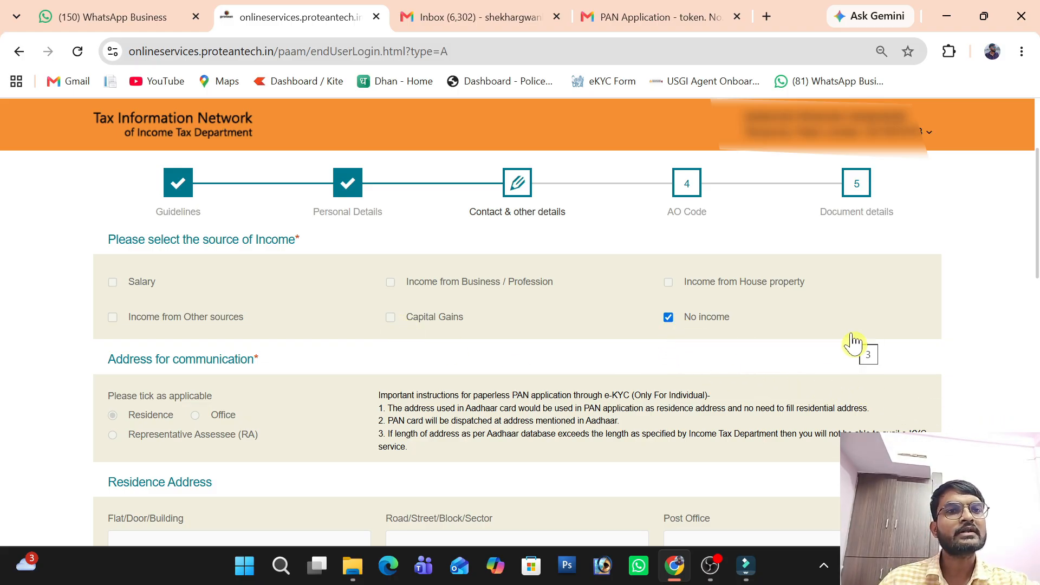
{"action": "scroll", "coordinate": [854, 342], "scroll_direction": "down", "scroll_amount": 3}
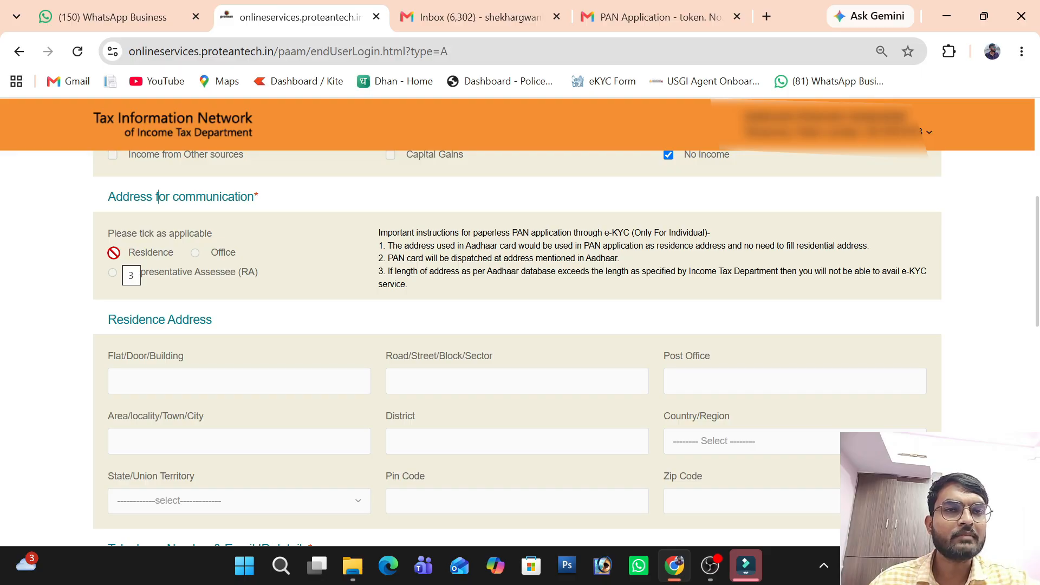
Set the telephone country code to INDIA (91).
{"action": "scroll", "coordinate": [219, 380], "scroll_direction": "down", "scroll_amount": 7}
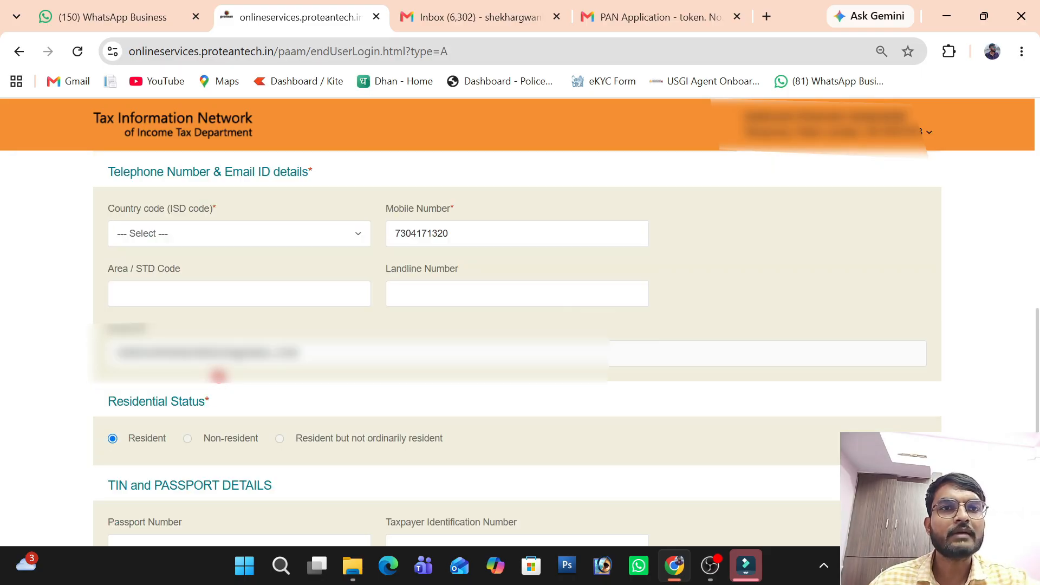
{"action": "scroll", "coordinate": [222, 389], "scroll_direction": "up", "scroll_amount": 6}
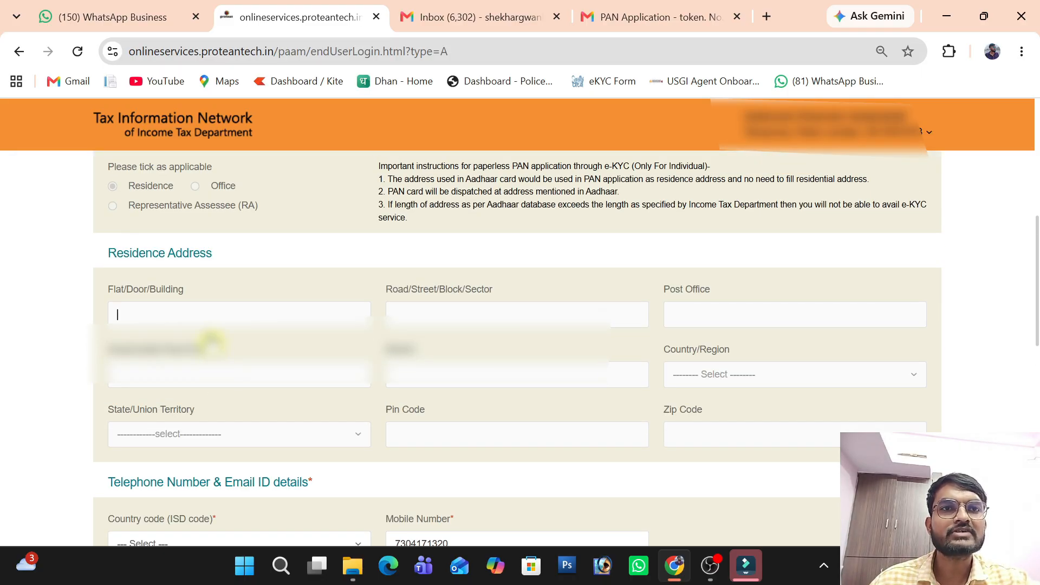
{"action": "left_click", "coordinate": [309, 318]}
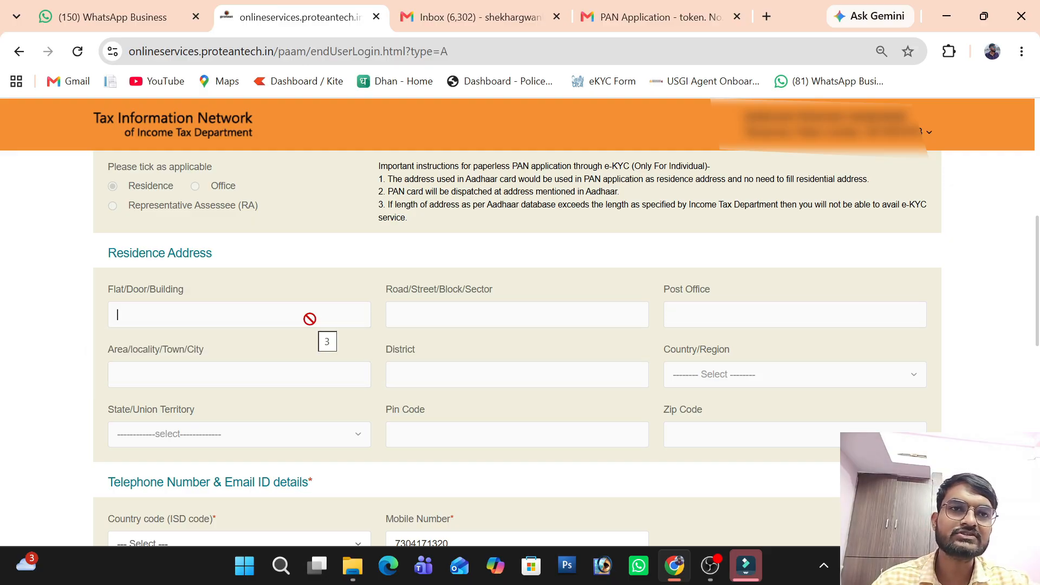
{"action": "scroll", "coordinate": [309, 319], "scroll_direction": "down", "scroll_amount": 5}
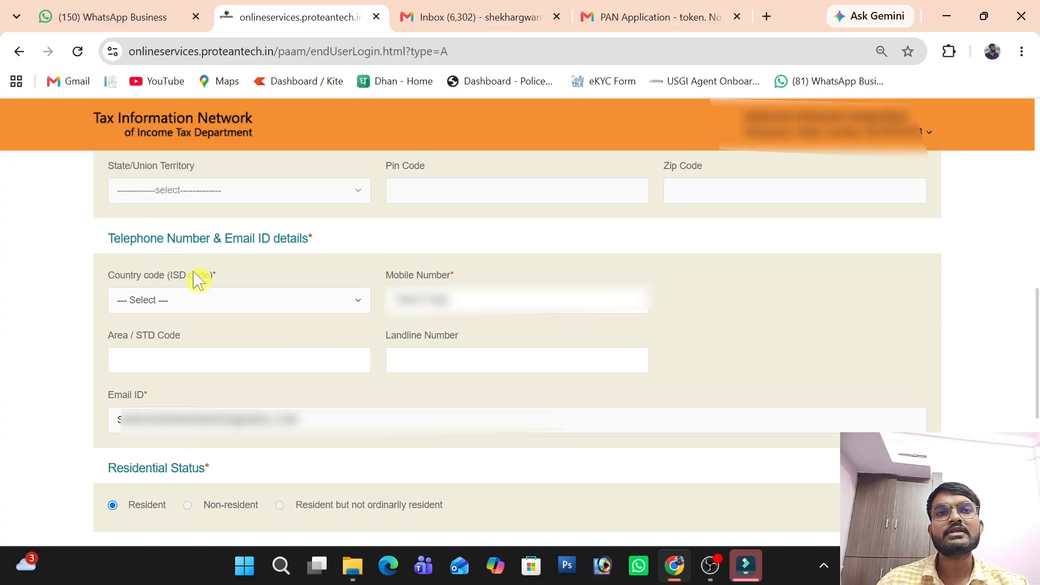
{"action": "left_click", "coordinate": [197, 299]}
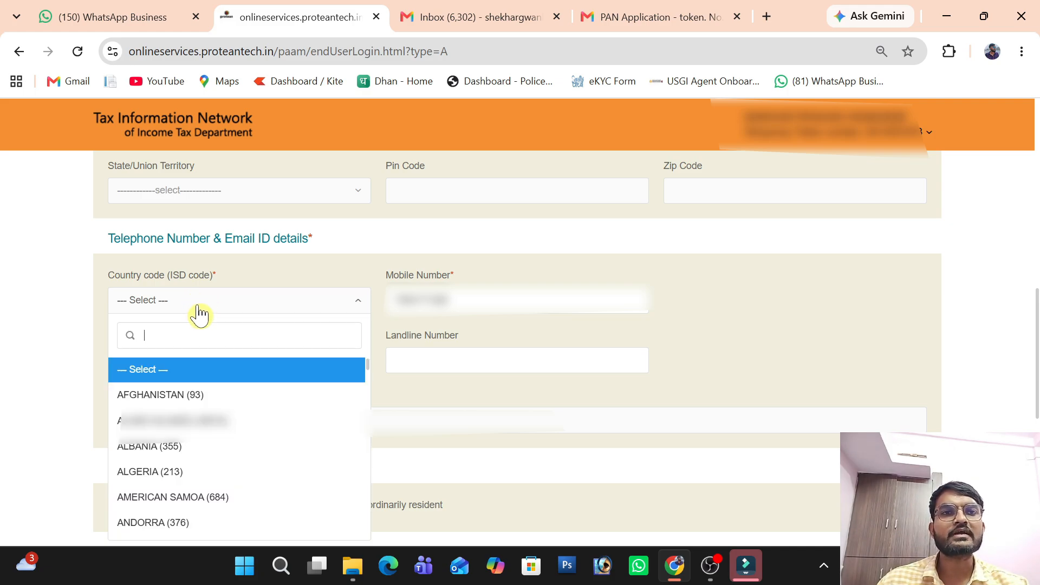
{"action": "type", "text": "91"}
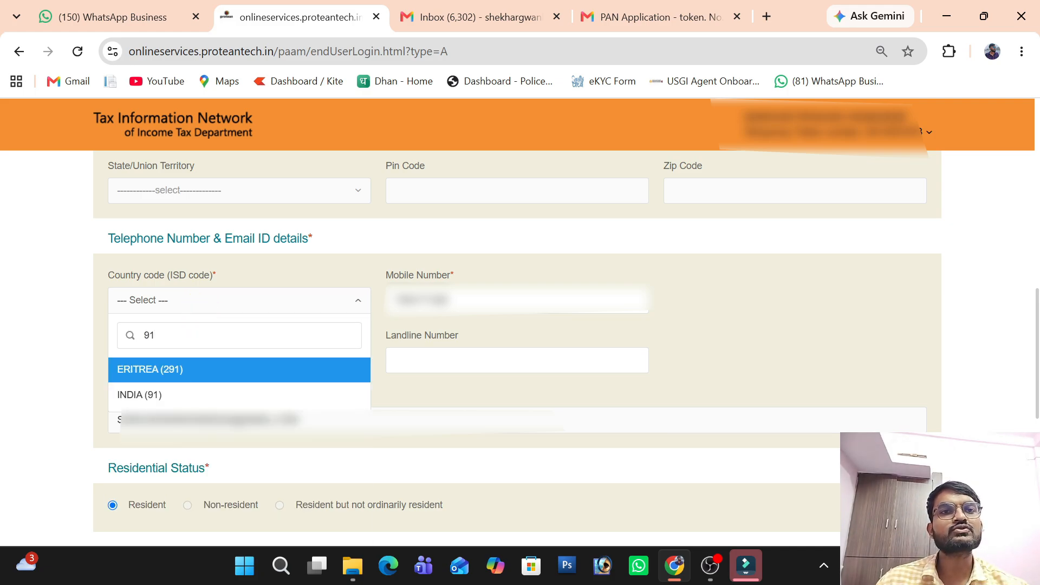
{"action": "left_click", "coordinate": [166, 398]}
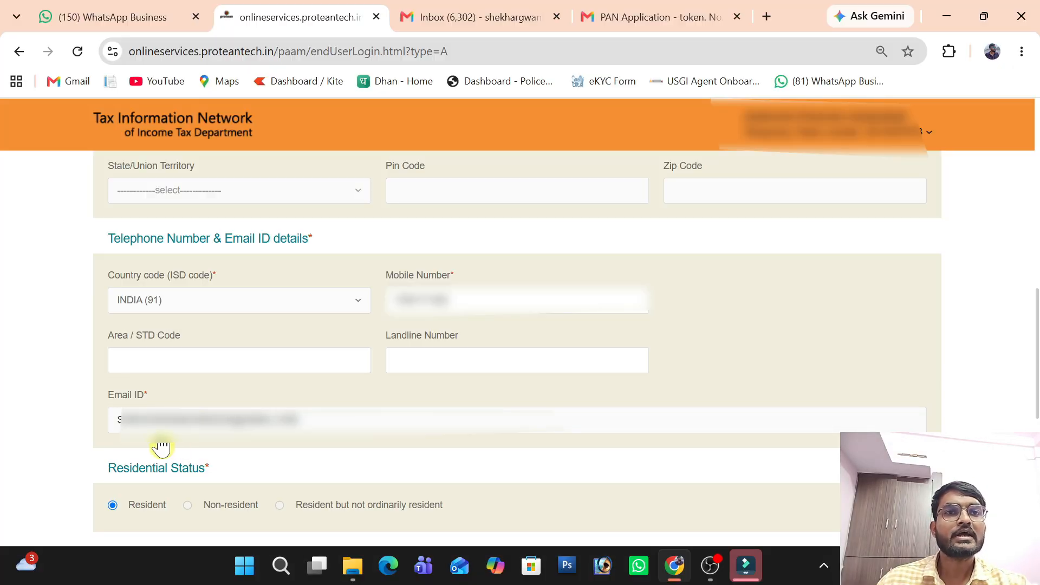
Check the filled e-mail address, review the residential details, and move to Passport Number.
{"action": "double_click", "coordinate": [137, 421]}
{"action": "triple_click", "coordinate": [137, 421]}
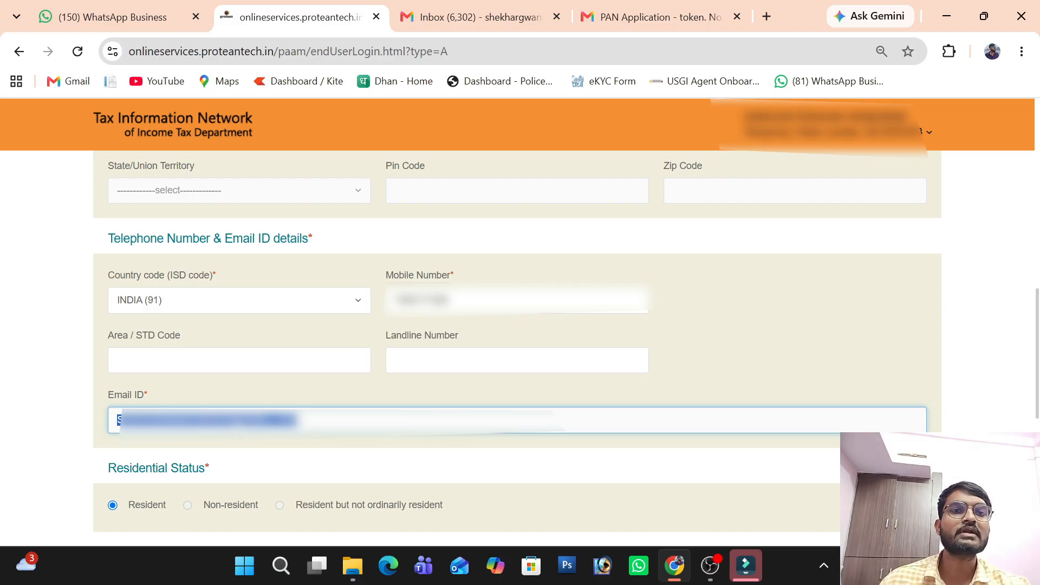
{"action": "scroll", "coordinate": [249, 428], "scroll_direction": "down", "scroll_amount": 4}
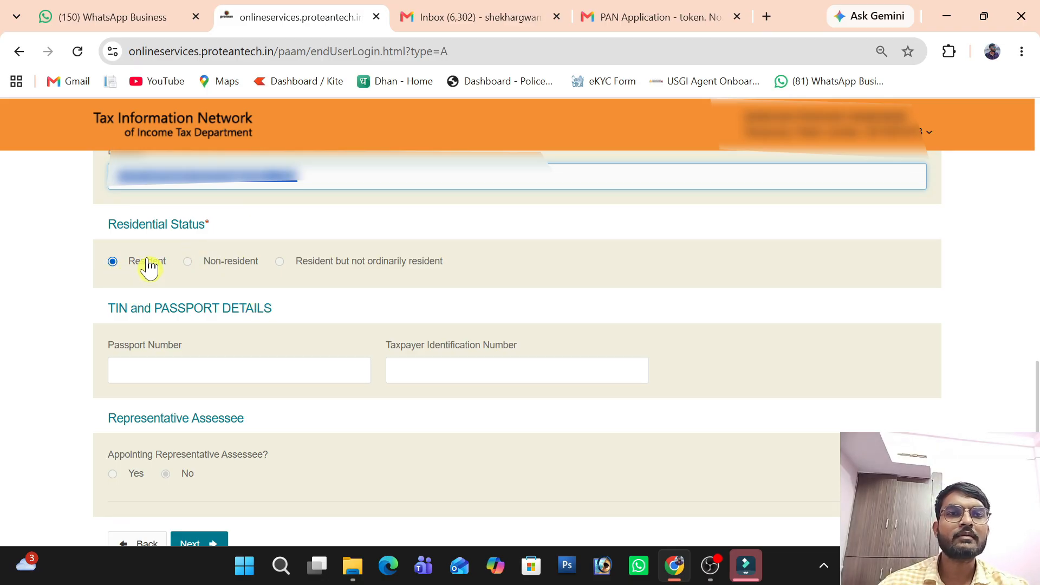
{"action": "scroll", "coordinate": [158, 284], "scroll_direction": "up", "scroll_amount": 14}
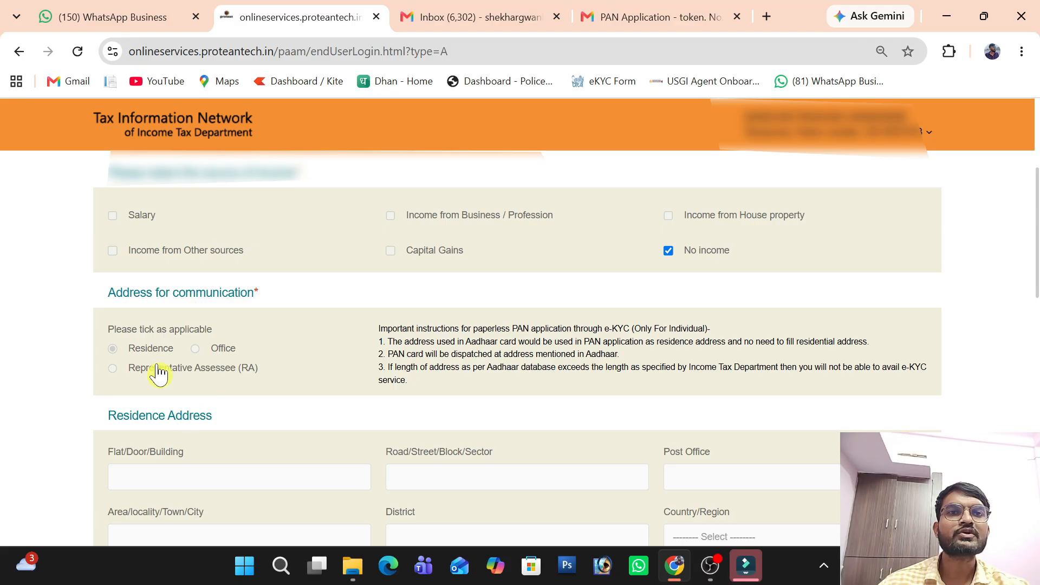
{"action": "scroll", "coordinate": [158, 372], "scroll_direction": "down", "scroll_amount": 12}
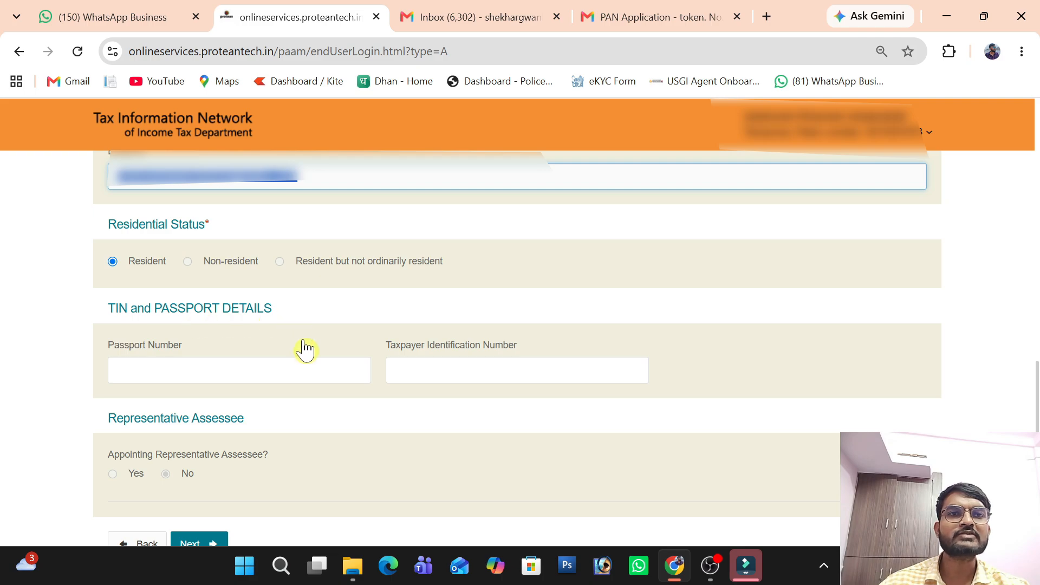
{"action": "left_click", "coordinate": [184, 359]}
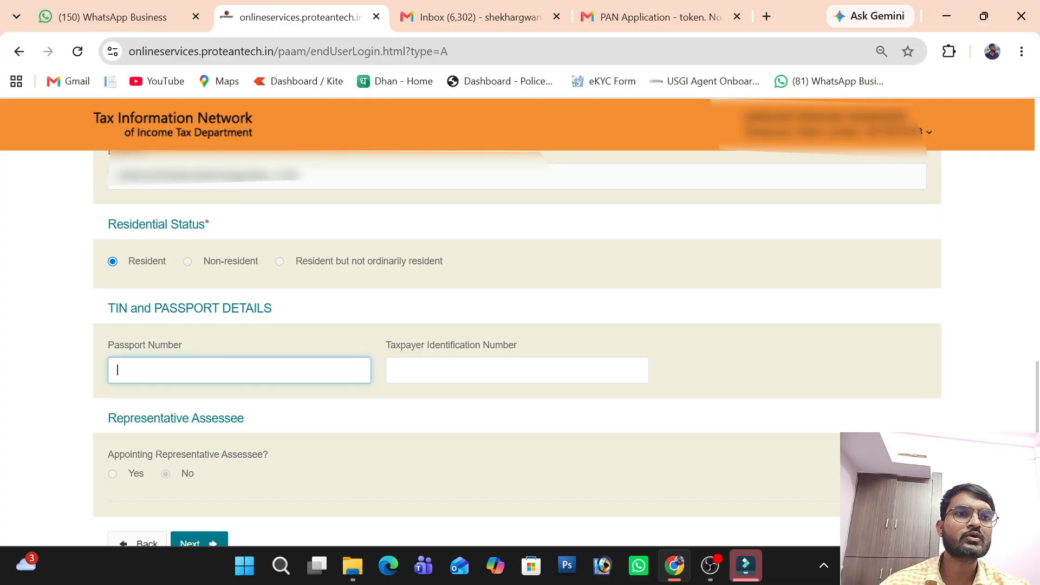
Save the contact details as a draft and go Next, landing back on the start page.
{"action": "left_click", "coordinate": [576, 378]}
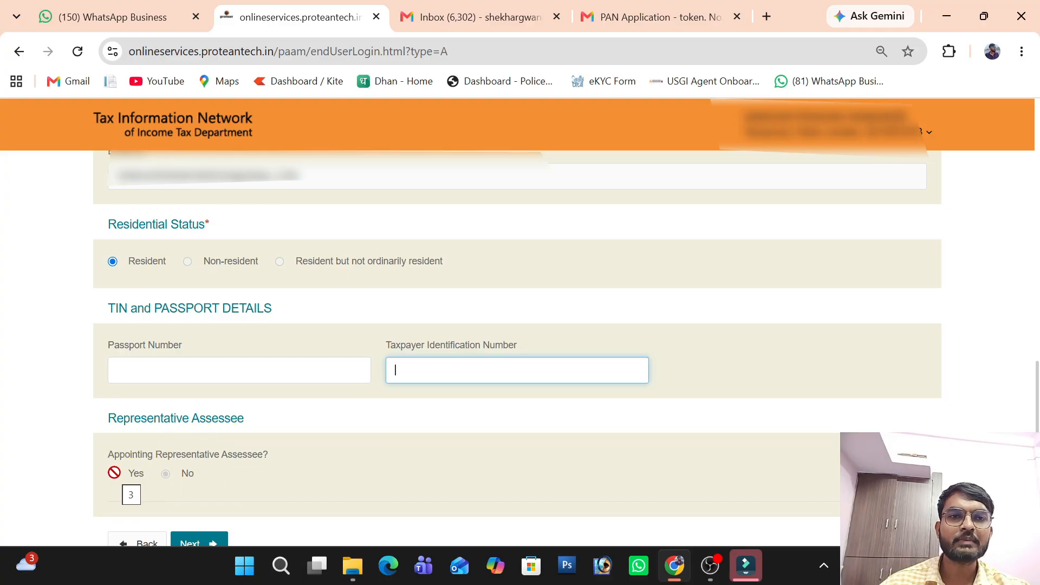
{"action": "scroll", "coordinate": [114, 473], "scroll_direction": "down", "scroll_amount": 2}
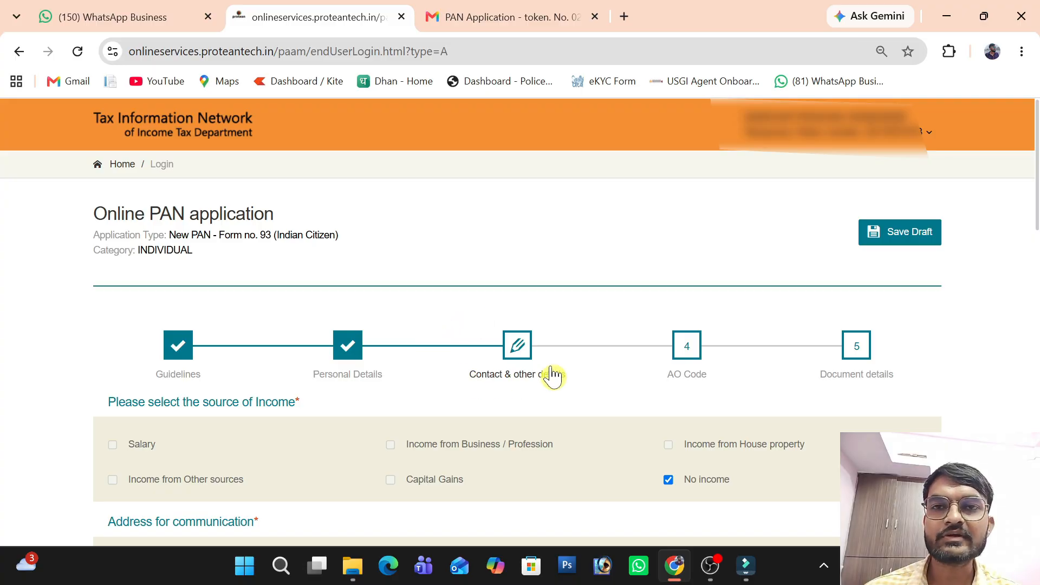
{"action": "left_click", "coordinate": [914, 245]}
{"action": "scroll", "coordinate": [453, 413], "scroll_direction": "down", "scroll_amount": 15}
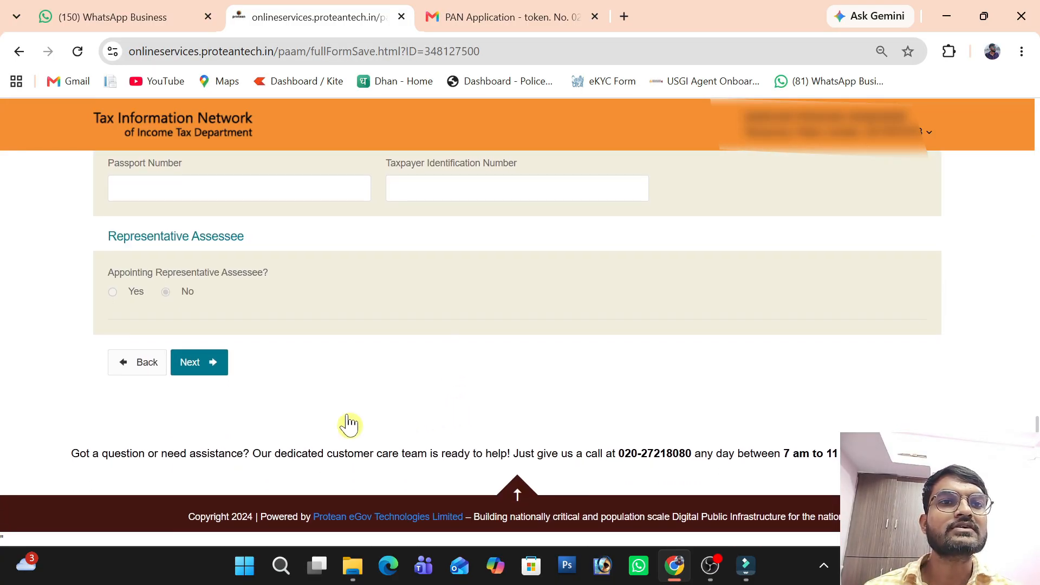
{"action": "left_click", "coordinate": [196, 369]}
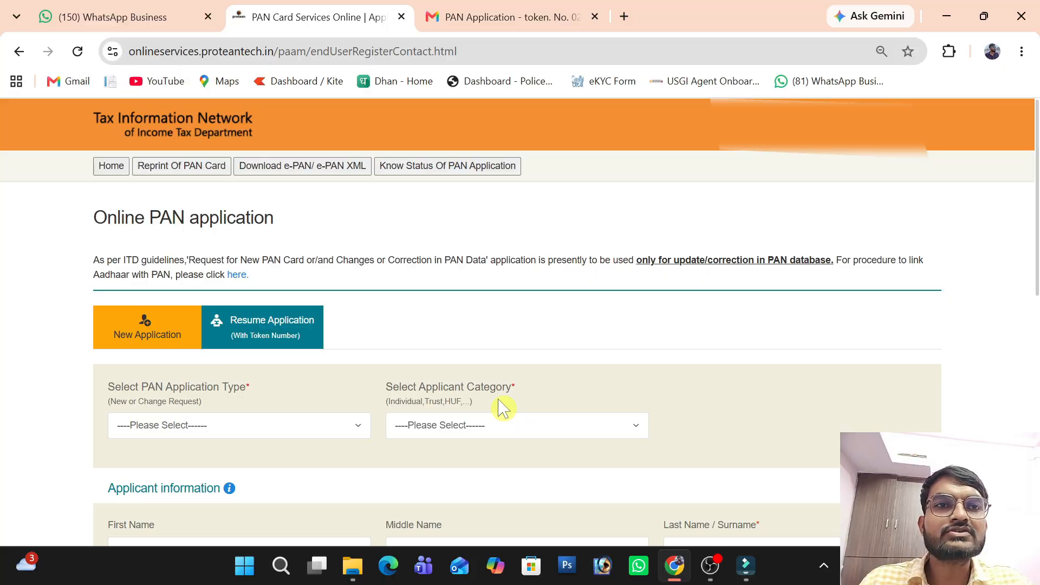
Resume the application with its token number, e-mail and date of birth, then submit.
{"action": "left_click", "coordinate": [284, 335]}
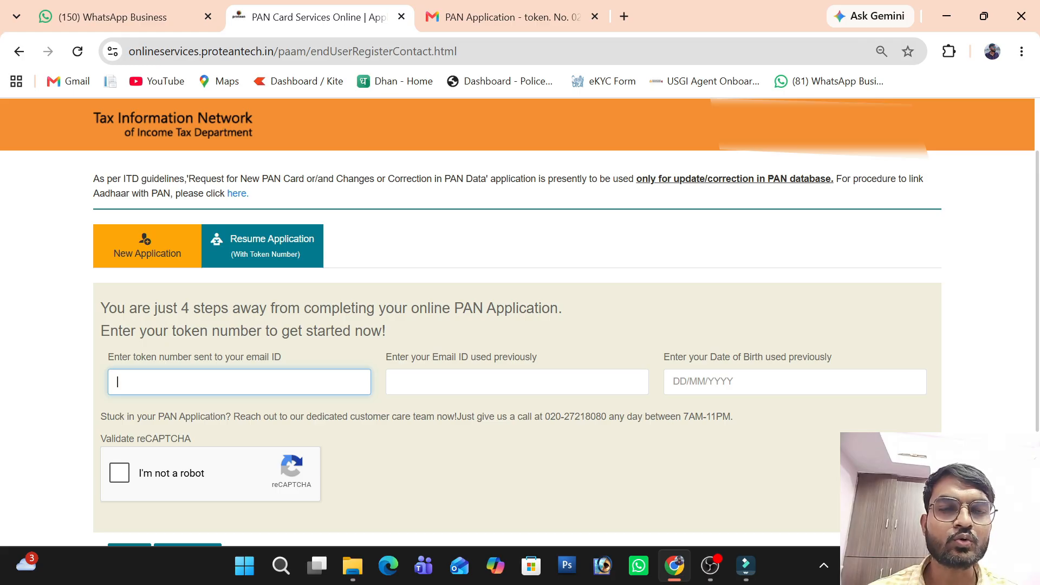
{"action": "left_click", "coordinate": [517, 382]}
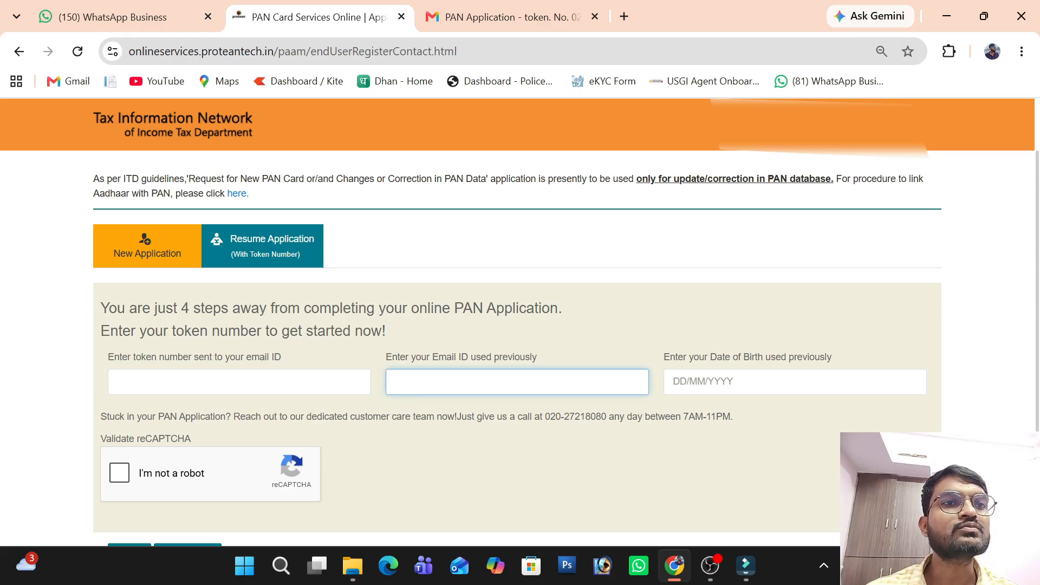
{"action": "left_click", "coordinate": [794, 382]}
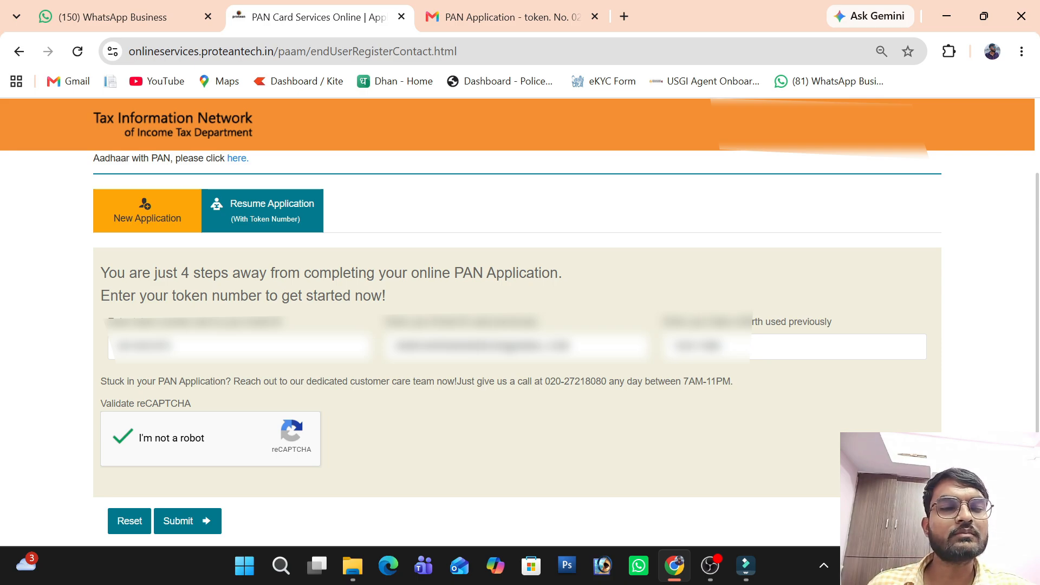
{"action": "left_click", "coordinate": [569, 346]}
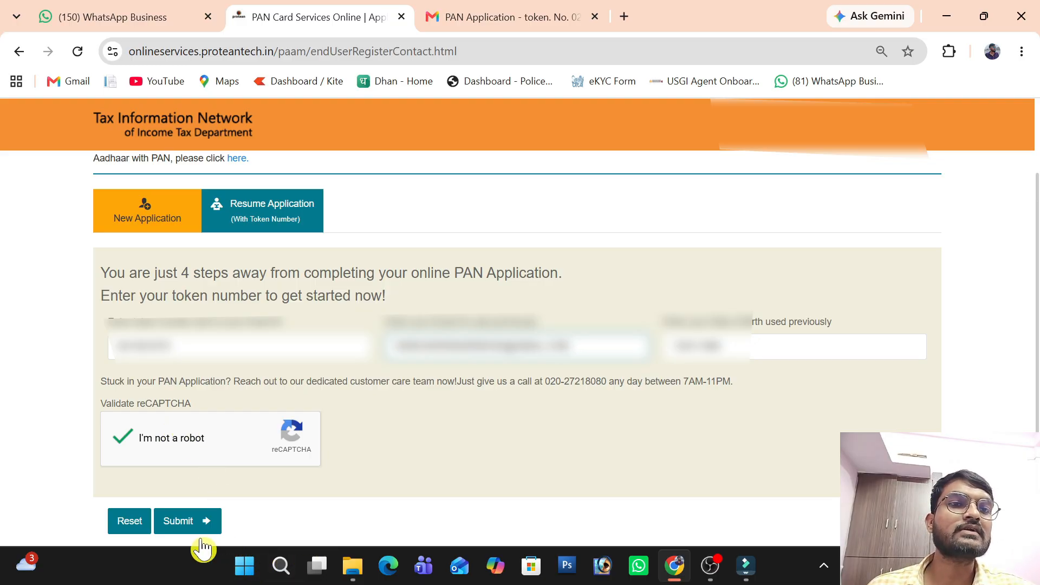
{"action": "left_click", "coordinate": [185, 517]}
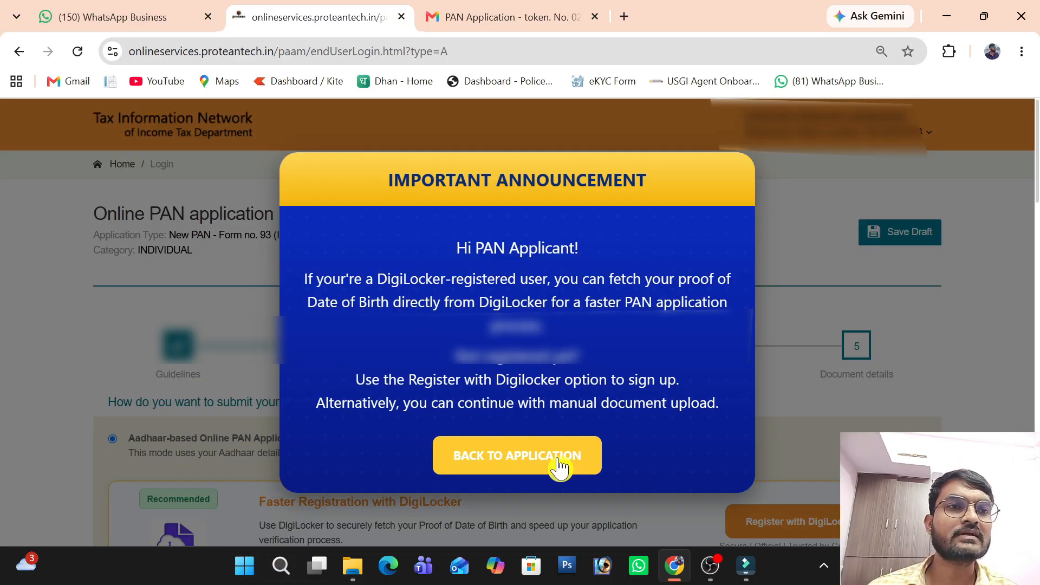
Dismiss the DigiLocker announcement, review Contact & other details, and advance to the AO Code step.
{"action": "left_click", "coordinate": [512, 458]}
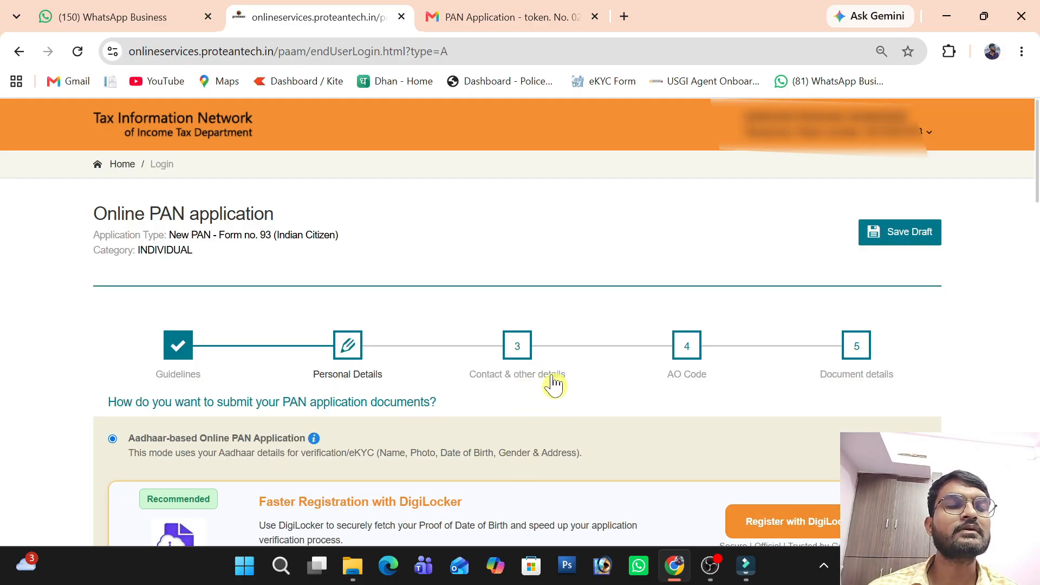
{"action": "left_click", "coordinate": [526, 352]}
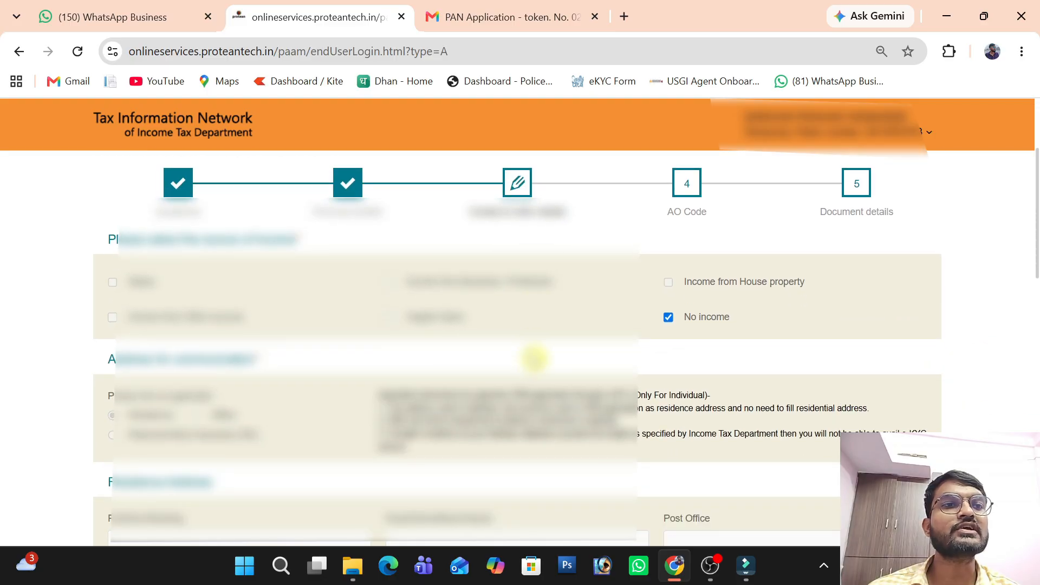
{"action": "scroll", "coordinate": [534, 357], "scroll_direction": "down", "scroll_amount": 15}
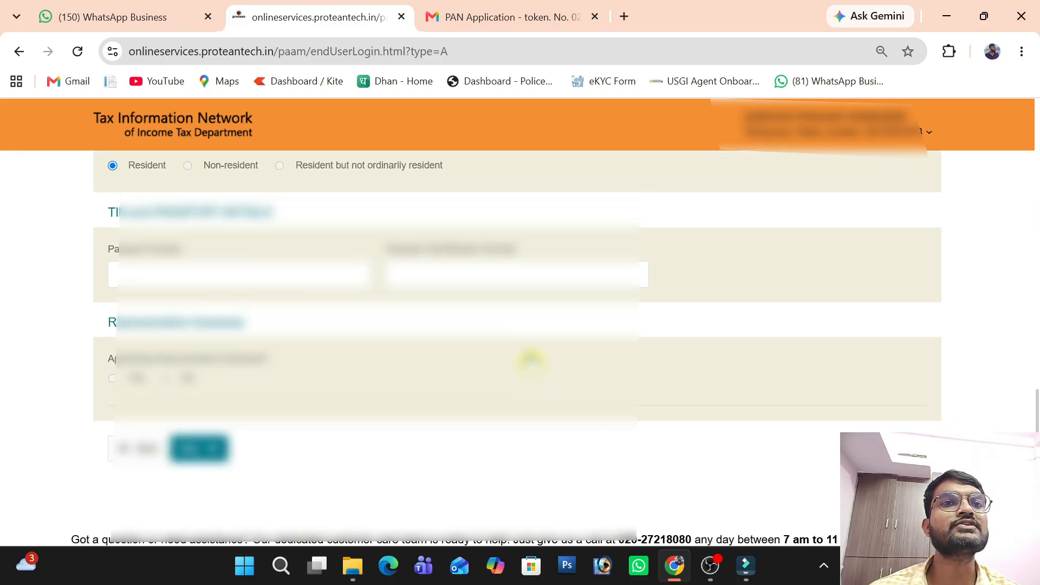
{"action": "scroll", "coordinate": [531, 362], "scroll_direction": "up", "scroll_amount": 15}
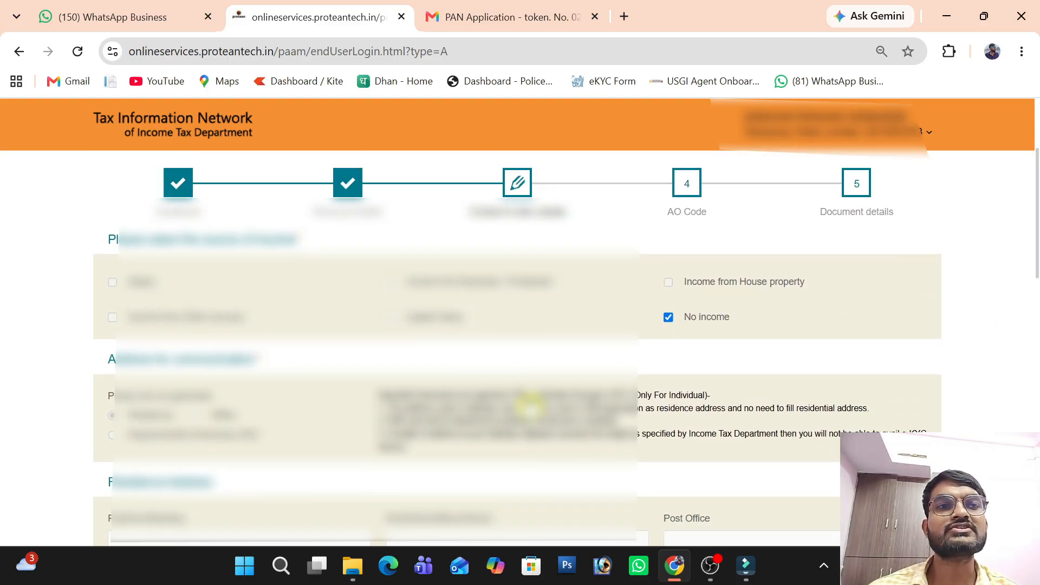
{"action": "scroll", "coordinate": [530, 407], "scroll_direction": "down", "scroll_amount": 2}
{"action": "scroll", "coordinate": [530, 406], "scroll_direction": "up", "scroll_amount": 4}
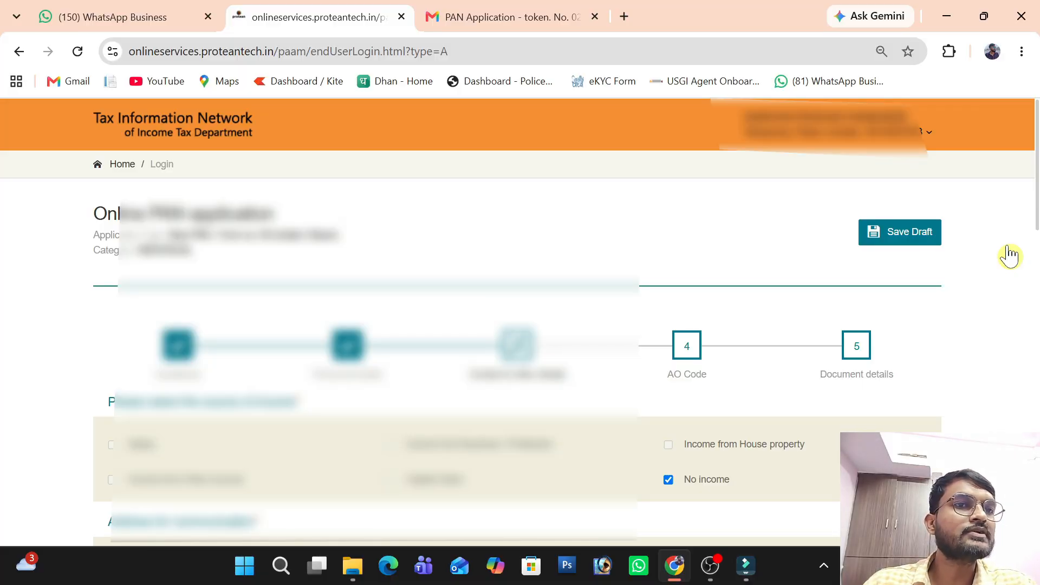
{"action": "scroll", "coordinate": [763, 333], "scroll_direction": "down", "scroll_amount": 5}
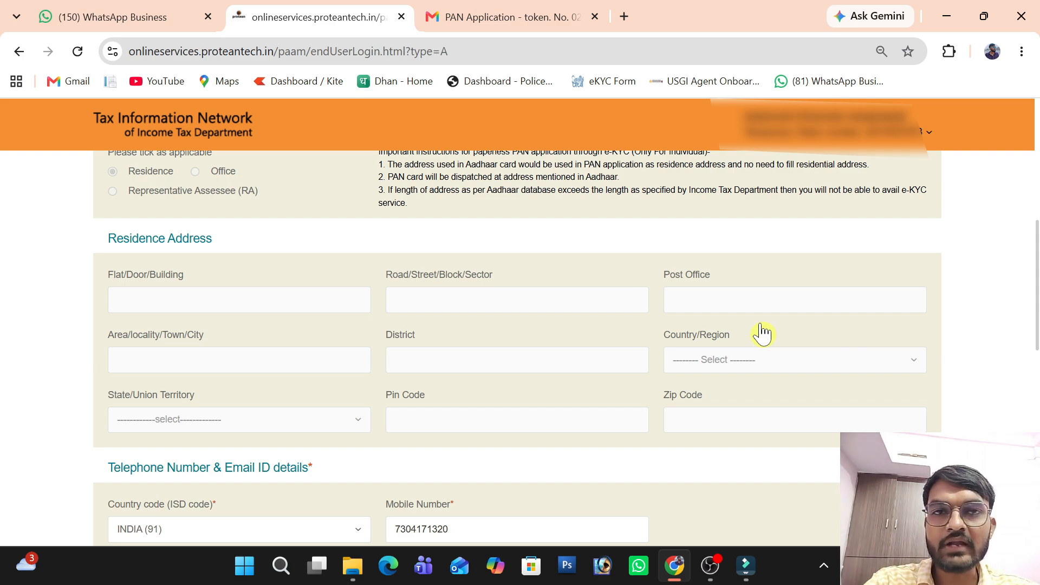
{"action": "scroll", "coordinate": [762, 334], "scroll_direction": "up", "scroll_amount": 5}
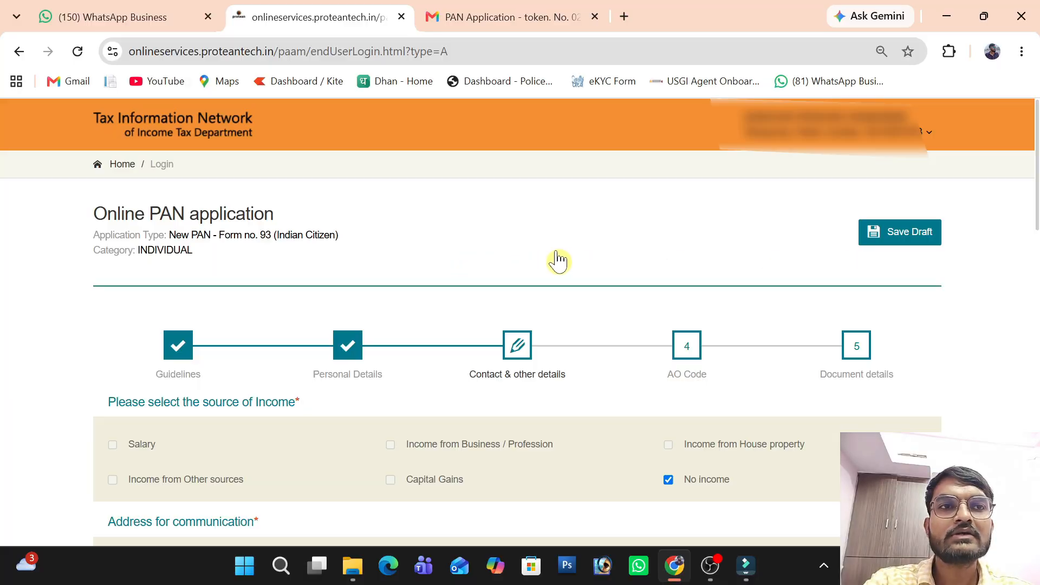
{"action": "scroll", "coordinate": [206, 379], "scroll_direction": "down", "scroll_amount": 15}
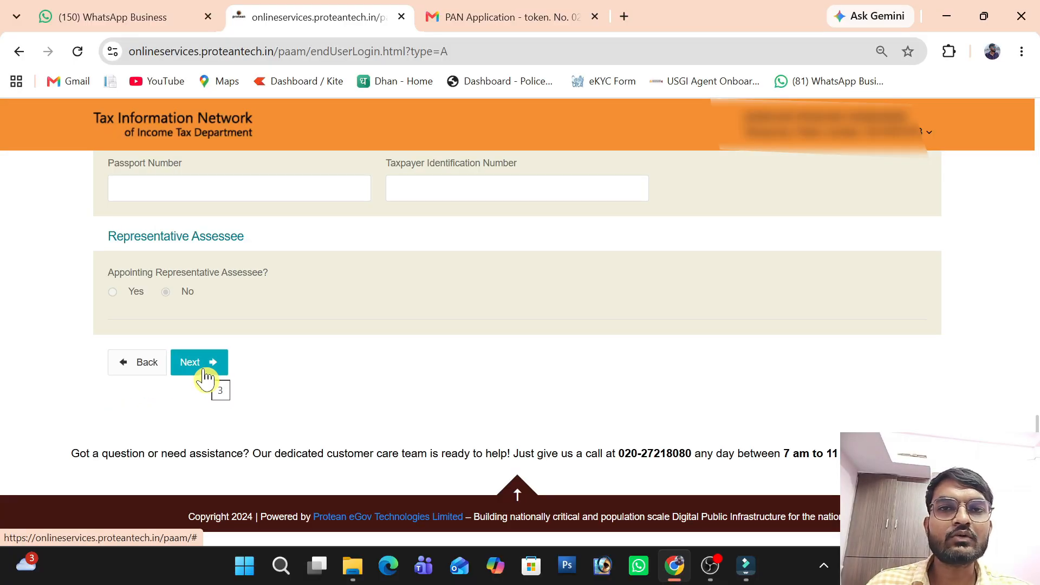
{"action": "left_click", "coordinate": [206, 375]}
{"action": "scroll", "coordinate": [368, 382], "scroll_direction": "down", "scroll_amount": 3}
{"action": "scroll", "coordinate": [369, 382], "scroll_direction": "up", "scroll_amount": 3}
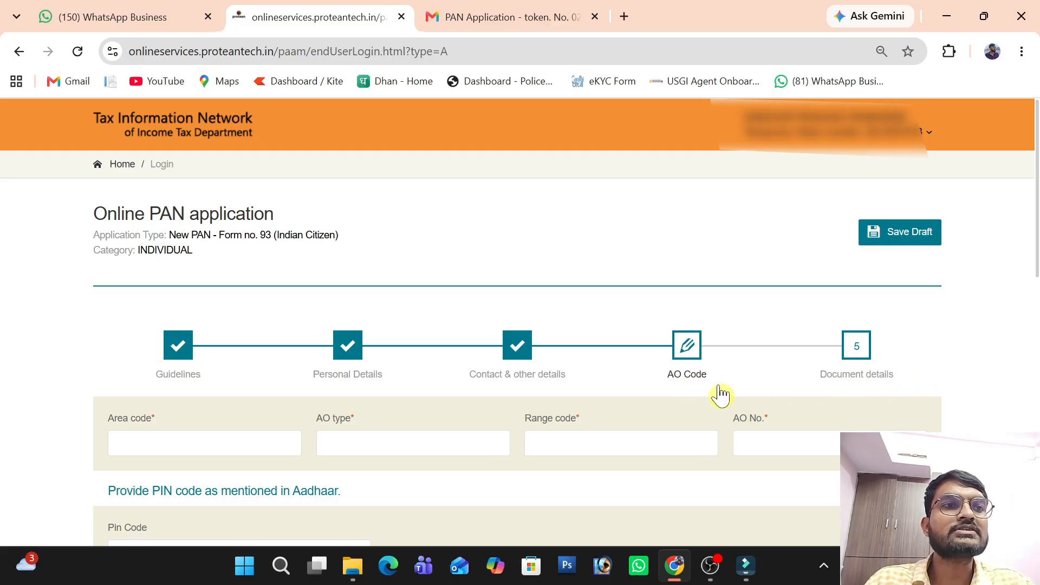
Choose Indian Citizens and select state MAHARASHTRA and city CHANDRAPUR for the AO lookup.
{"action": "scroll", "coordinate": [395, 318], "scroll_direction": "down", "scroll_amount": 6}
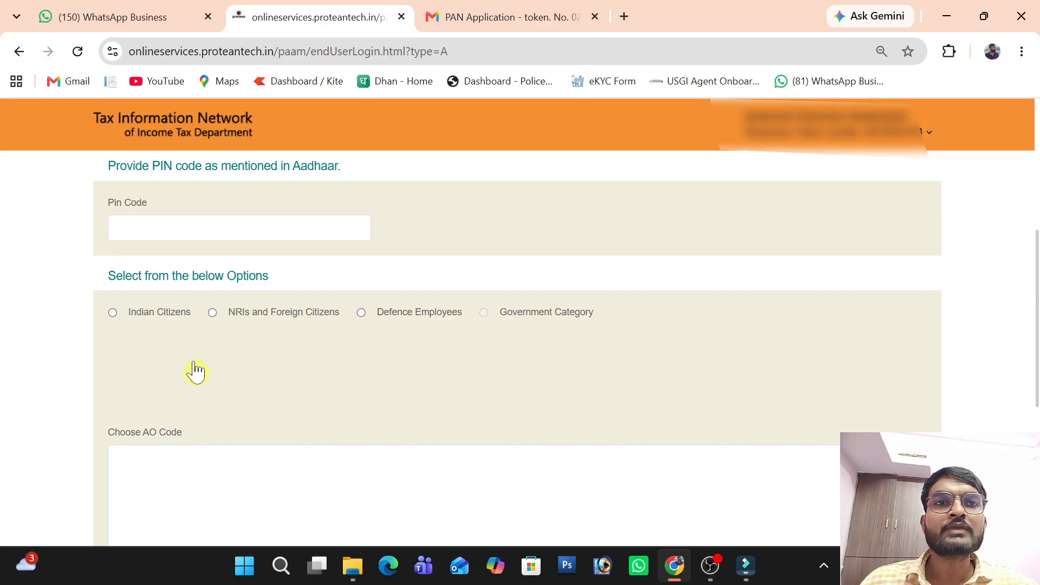
{"action": "left_click", "coordinate": [113, 314]}
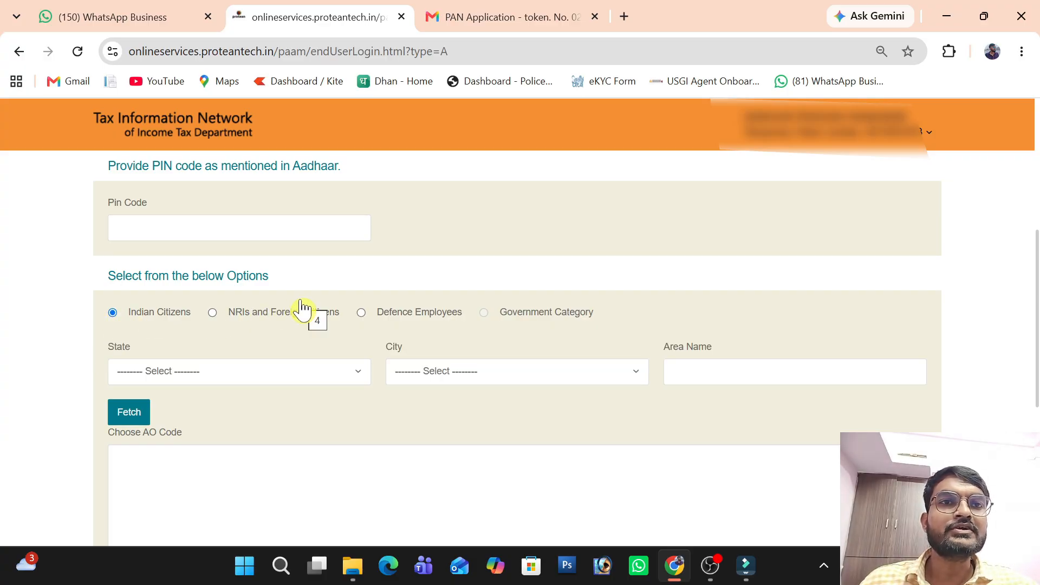
{"action": "scroll", "coordinate": [302, 308], "scroll_direction": "down", "scroll_amount": 2}
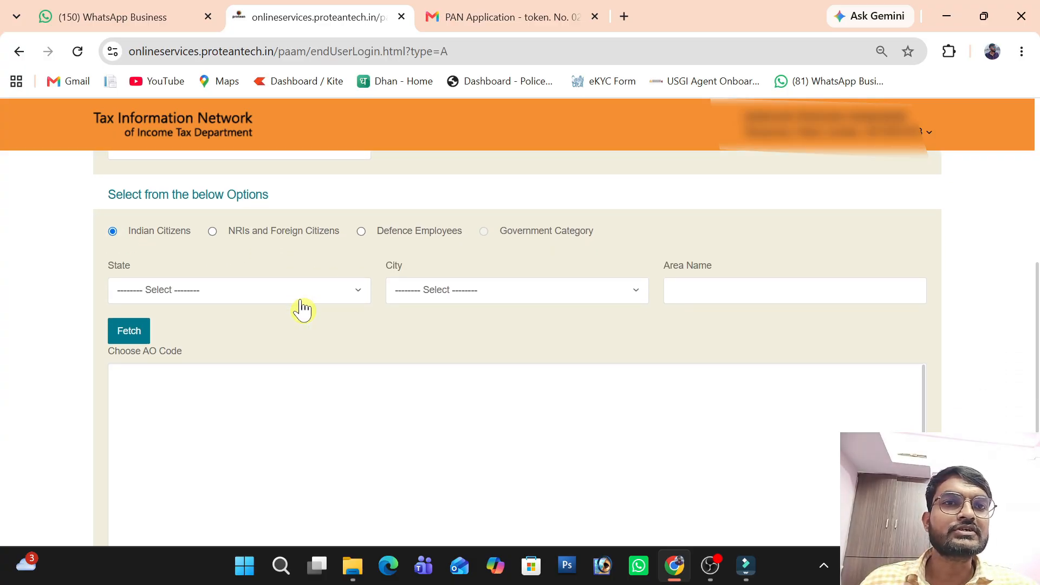
{"action": "left_click", "coordinate": [263, 301]}
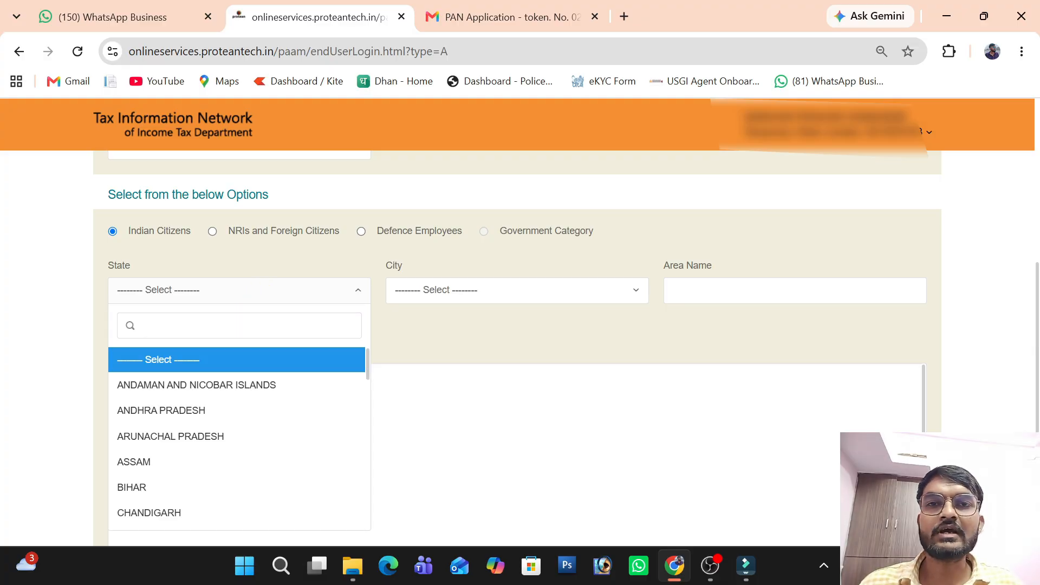
{"action": "type", "text": "maha"}
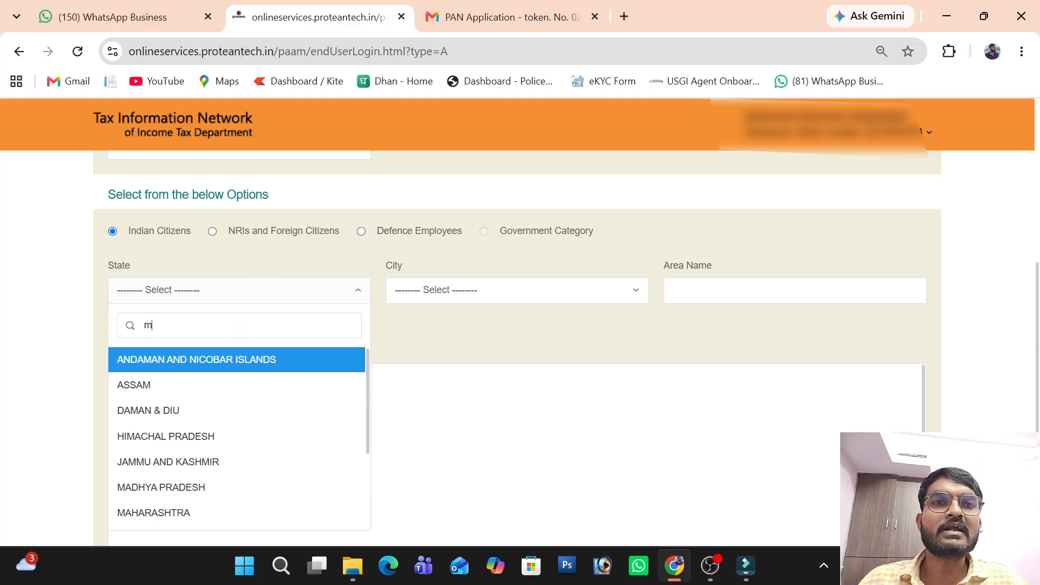
{"action": "left_click", "coordinate": [283, 362]}
{"action": "left_click", "coordinate": [580, 296]}
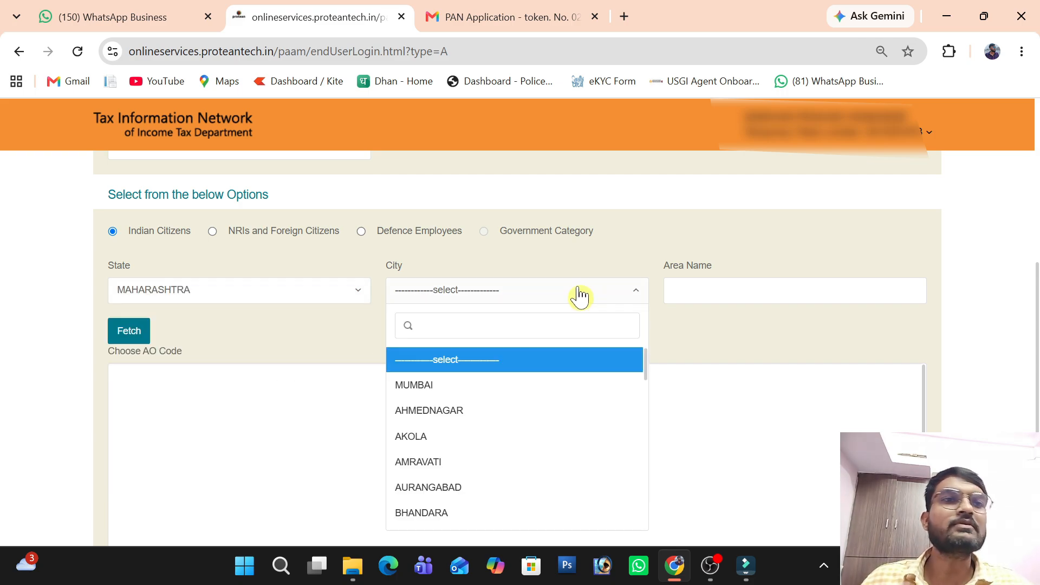
{"action": "type", "text": "cha"}
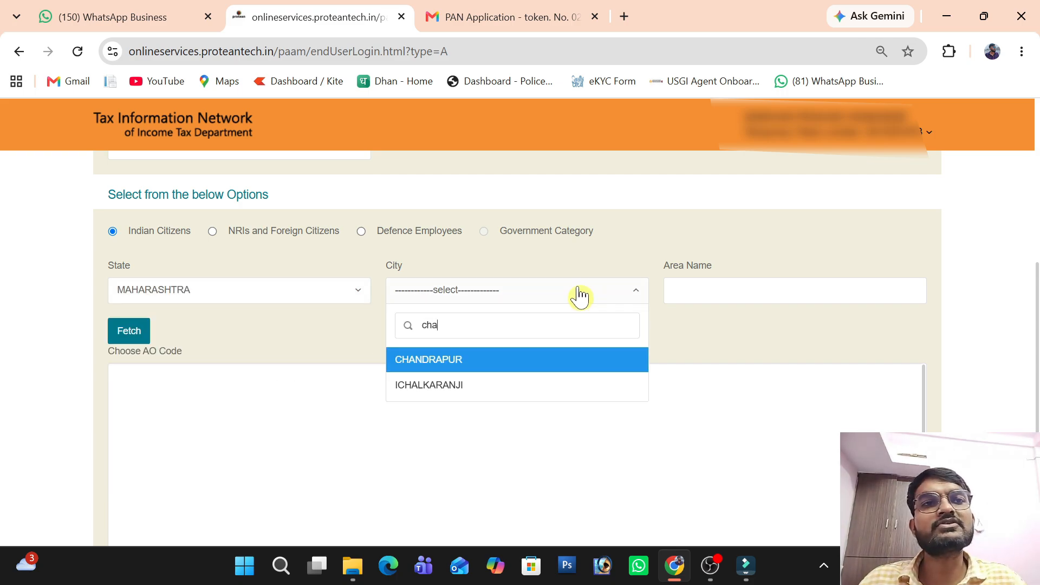
{"action": "left_click", "coordinate": [488, 368]}
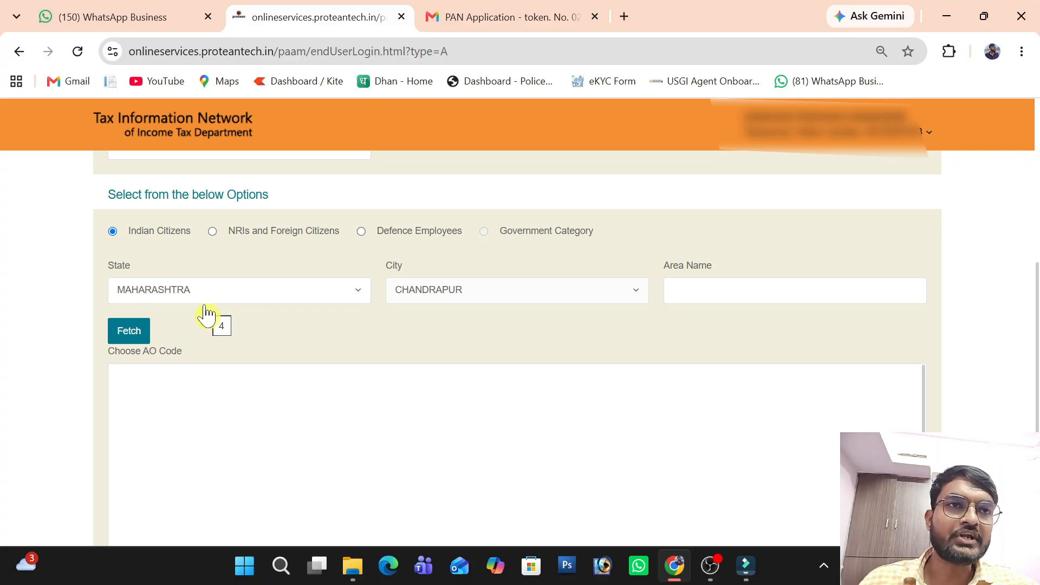
Fetch the AO codes and select ITO WARD-2 Chandrapur (NGP, W, 301, 92).
{"action": "left_click", "coordinate": [146, 344]}
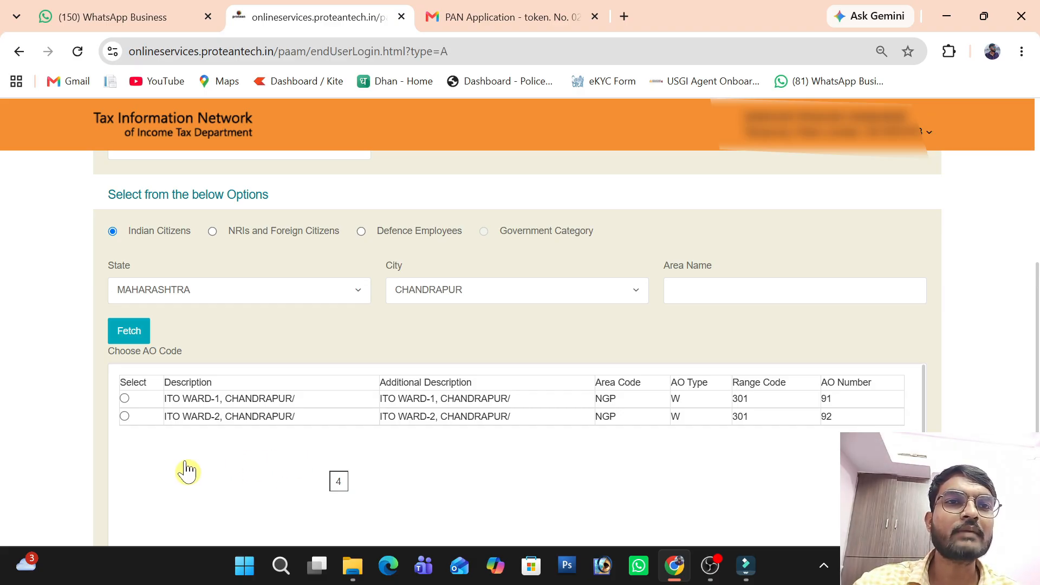
{"action": "left_click", "coordinate": [125, 417]}
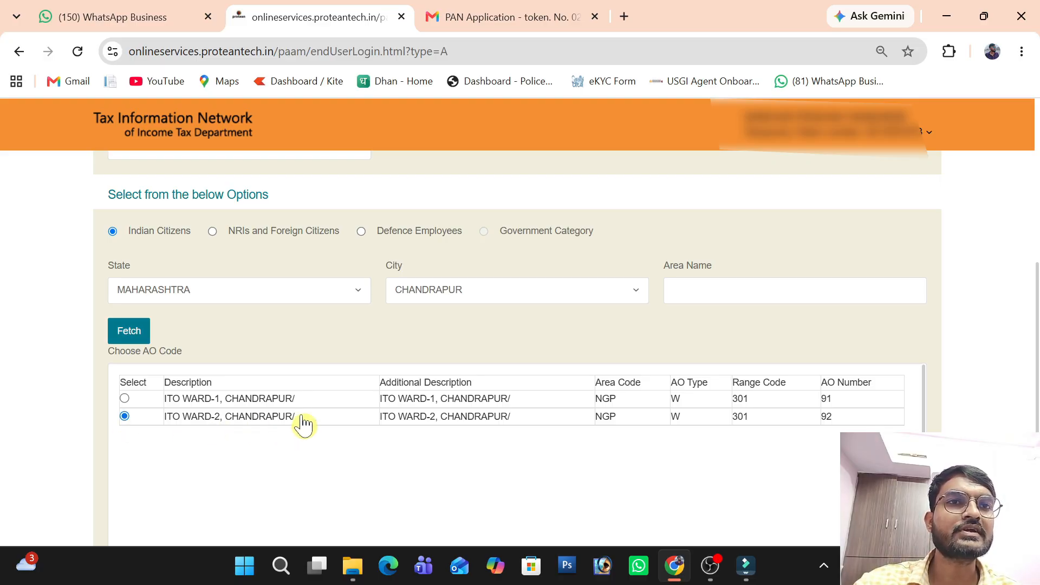
{"action": "scroll", "coordinate": [216, 431], "scroll_direction": "down", "scroll_amount": 2}
{"action": "scroll", "coordinate": [159, 347], "scroll_direction": "up", "scroll_amount": 6}
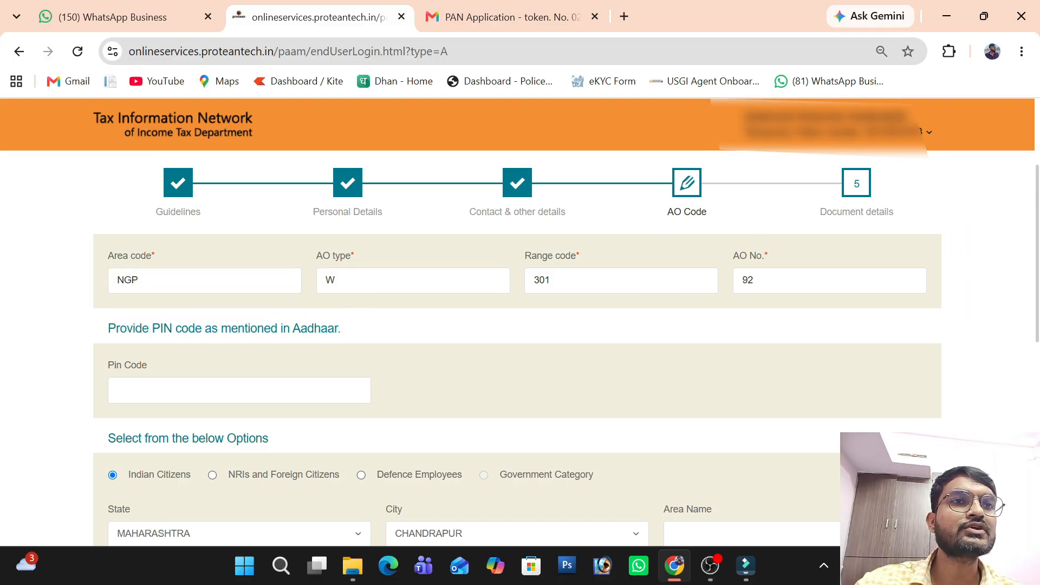
{"action": "scroll", "coordinate": [475, 399], "scroll_direction": "up", "scroll_amount": 1}
{"action": "scroll", "coordinate": [390, 455], "scroll_direction": "up", "scroll_amount": 2}
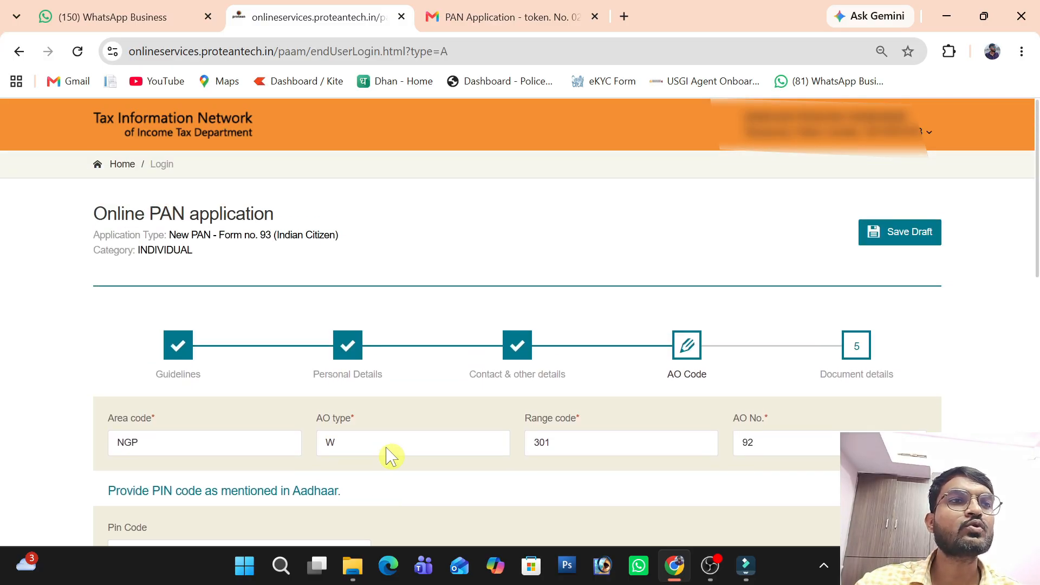
Save the draft, dismiss the confirmation announcement, and go Next to Document details.
{"action": "left_click", "coordinate": [922, 238]}
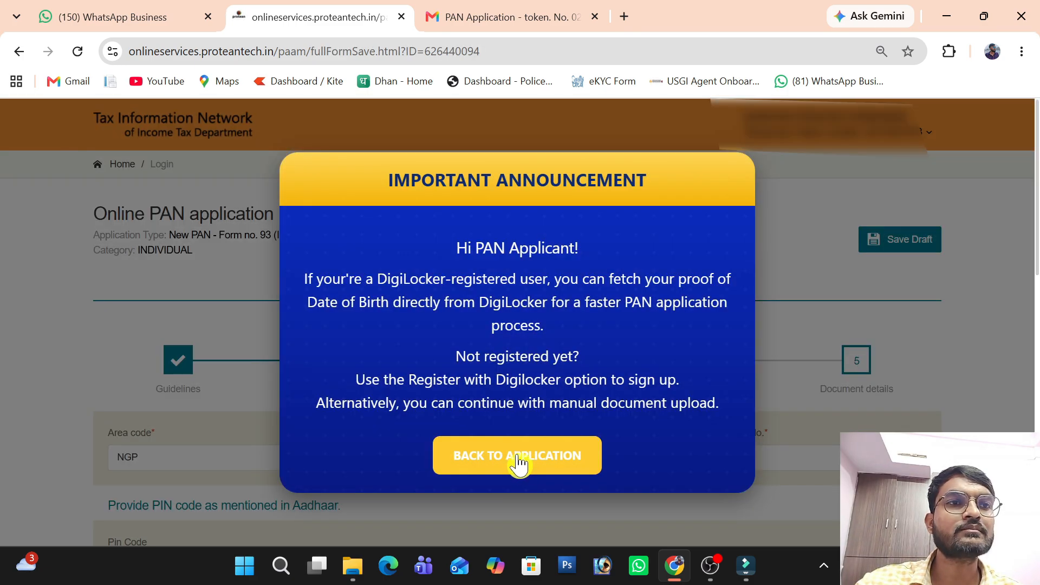
{"action": "left_click", "coordinate": [519, 465]}
{"action": "scroll", "coordinate": [521, 444], "scroll_direction": "down", "scroll_amount": 8}
{"action": "scroll", "coordinate": [520, 439], "scroll_direction": "up", "scroll_amount": 8}
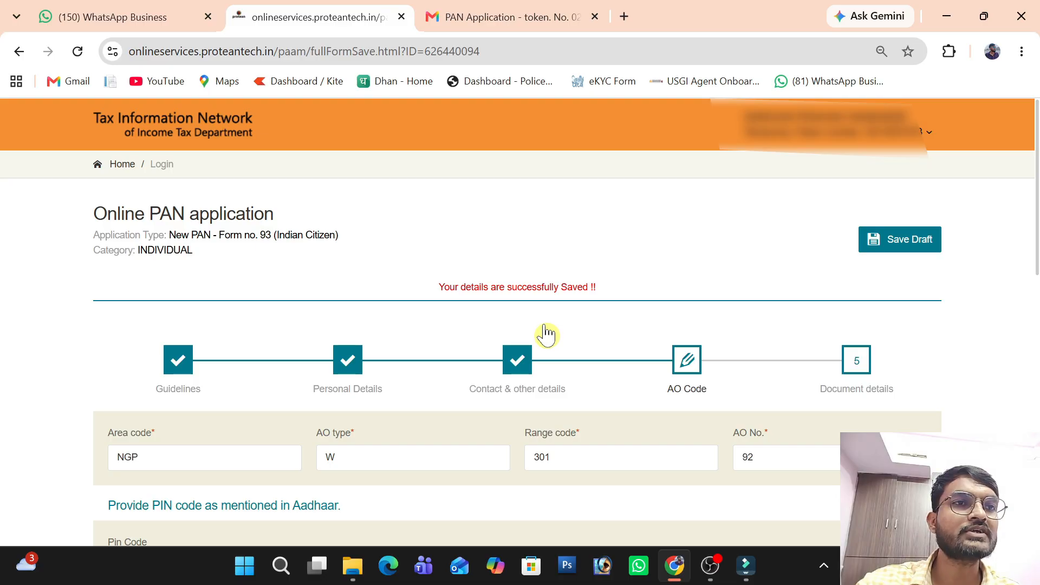
{"action": "scroll", "coordinate": [546, 334], "scroll_direction": "down", "scroll_amount": 10}
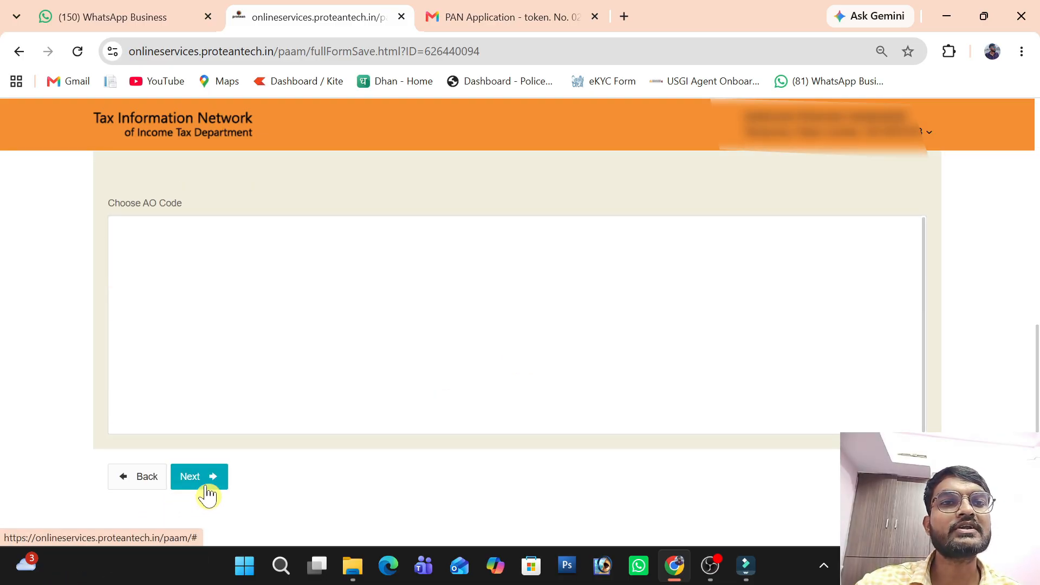
{"action": "left_click", "coordinate": [207, 487]}
{"action": "scroll", "coordinate": [379, 477], "scroll_direction": "down", "scroll_amount": 2}
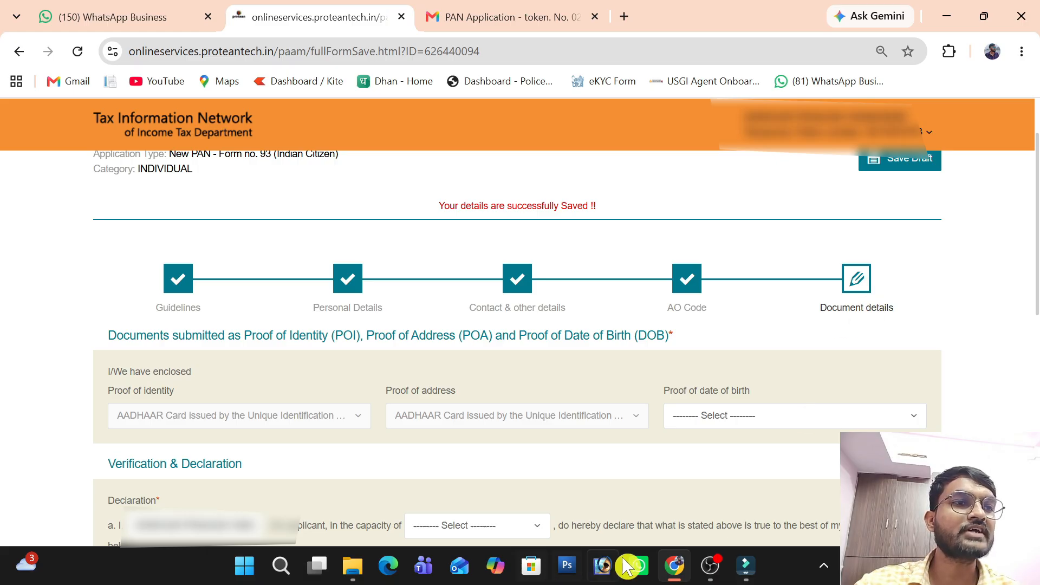
Choose 'Birth Certificate issued by the Municipal Authority' as the proof of date of birth.
{"action": "scroll", "coordinate": [696, 345], "scroll_direction": "down", "scroll_amount": 2}
{"action": "scroll", "coordinate": [697, 345], "scroll_direction": "up", "scroll_amount": 1}
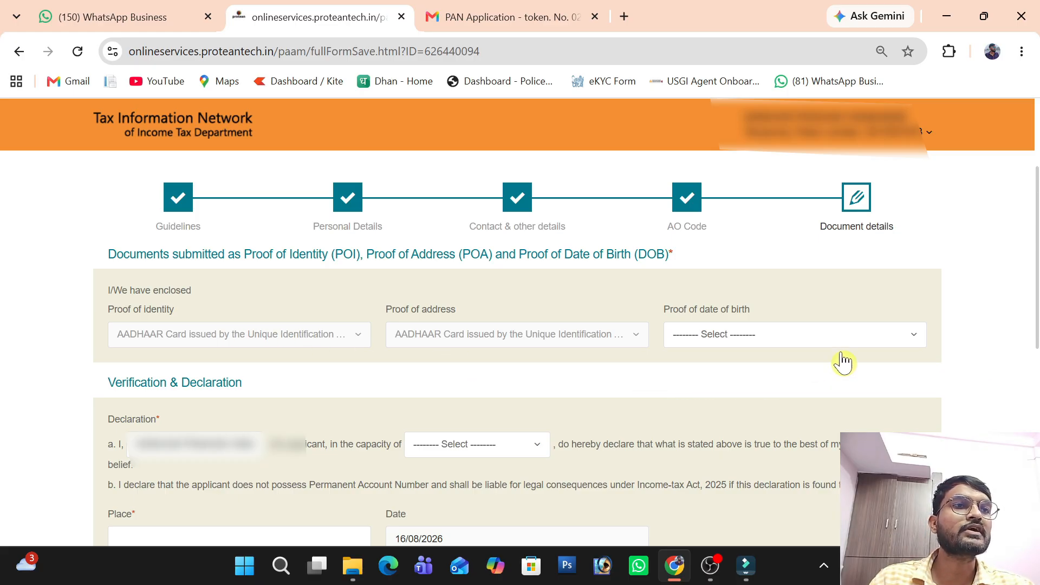
{"action": "left_click", "coordinate": [771, 340]}
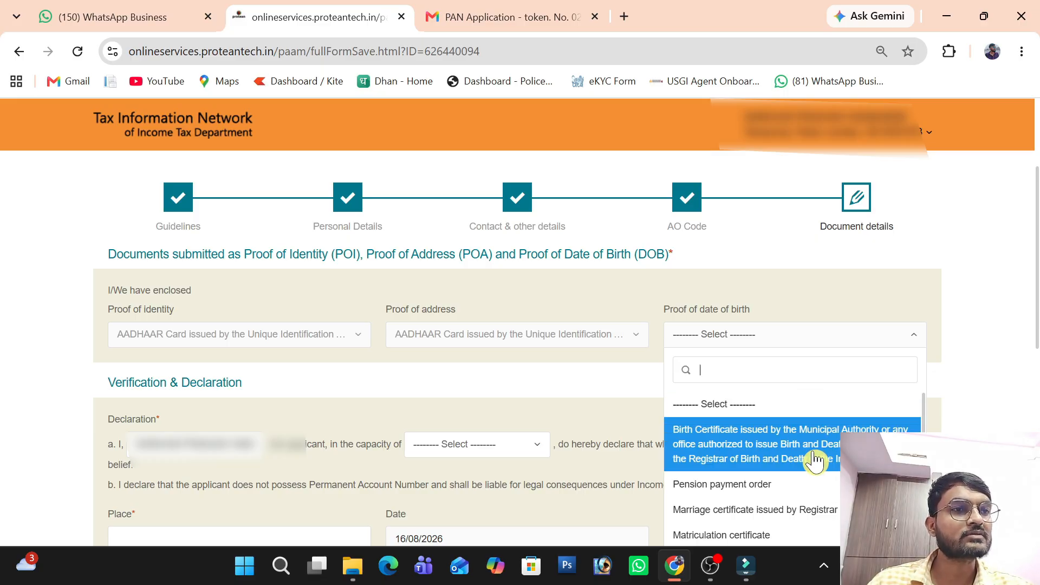
{"action": "scroll", "coordinate": [1035, 412], "scroll_direction": "down", "scroll_amount": 3}
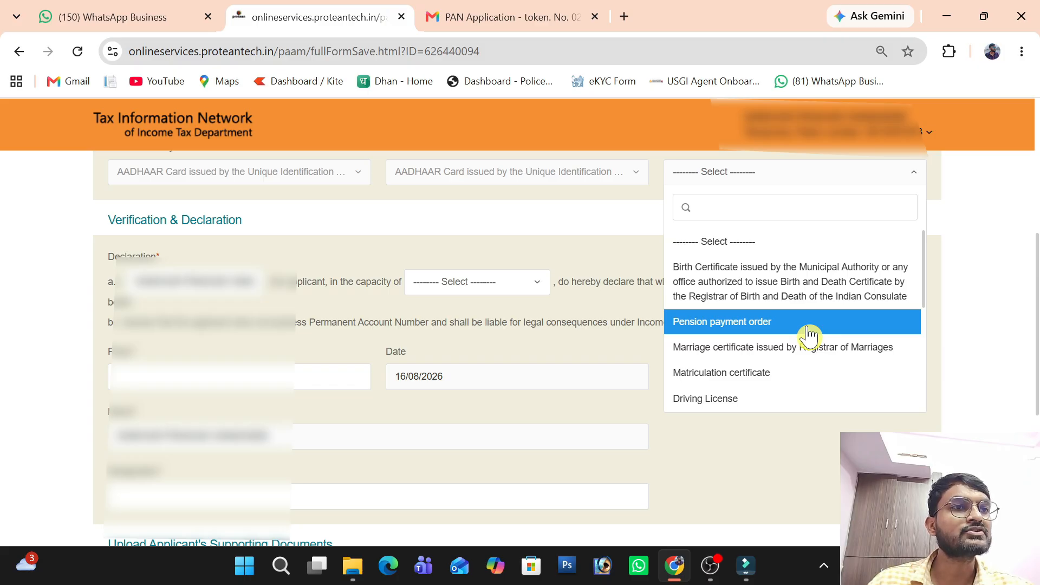
{"action": "scroll", "coordinate": [809, 335], "scroll_direction": "down", "scroll_amount": 2}
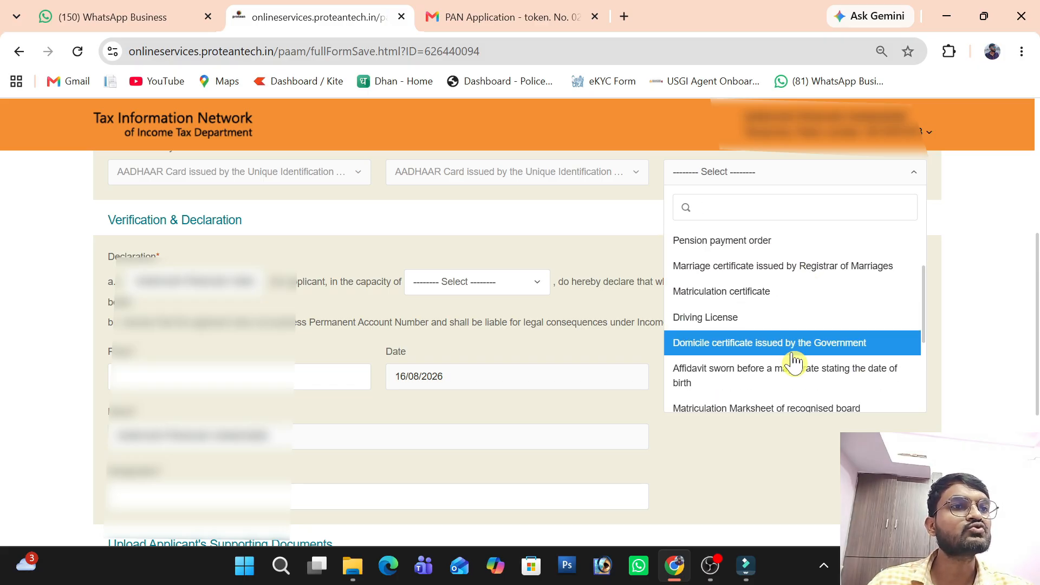
{"action": "scroll", "coordinate": [789, 360], "scroll_direction": "down", "scroll_amount": 2}
{"action": "scroll", "coordinate": [794, 362], "scroll_direction": "down", "scroll_amount": 2}
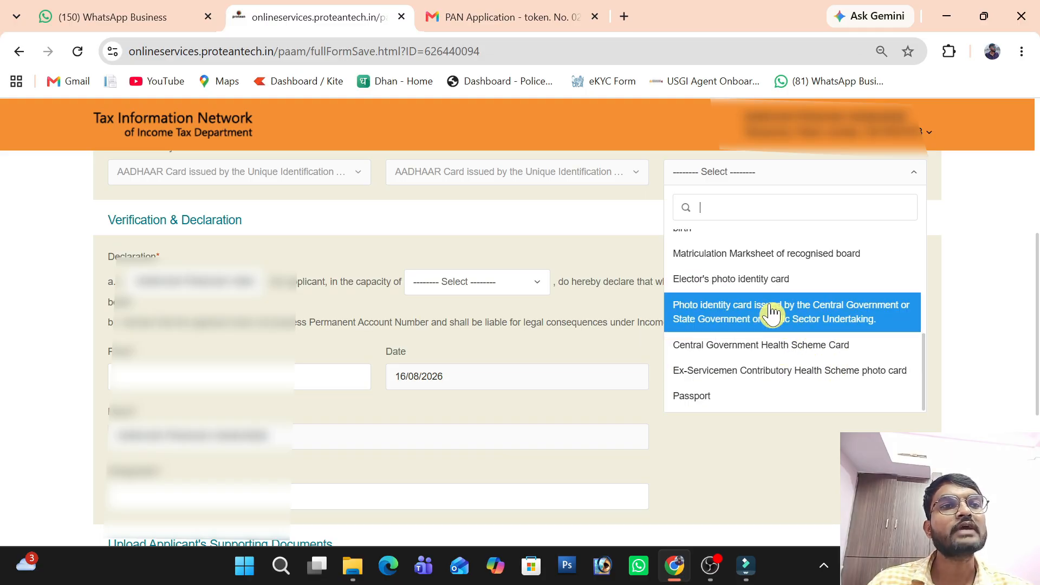
{"action": "scroll", "coordinate": [794, 289], "scroll_direction": "up", "scroll_amount": 5}
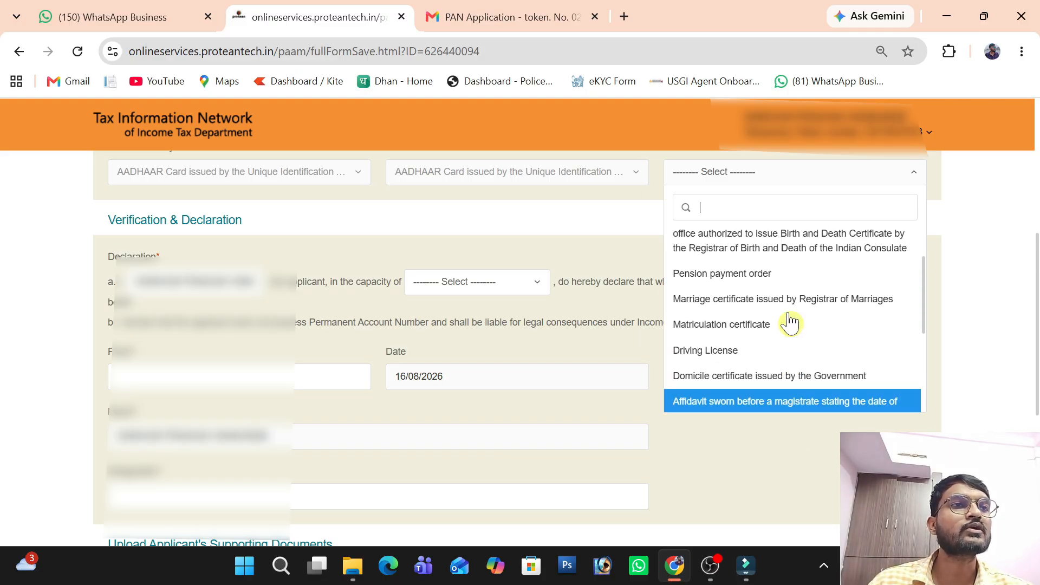
{"action": "left_click", "coordinate": [818, 309]}
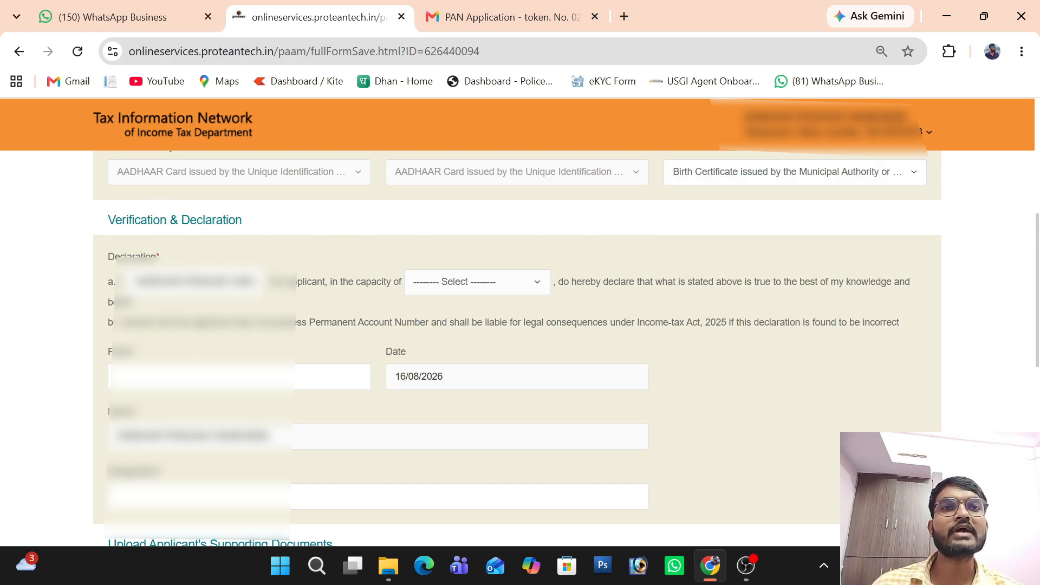
{"action": "left_click", "coordinate": [479, 288]}
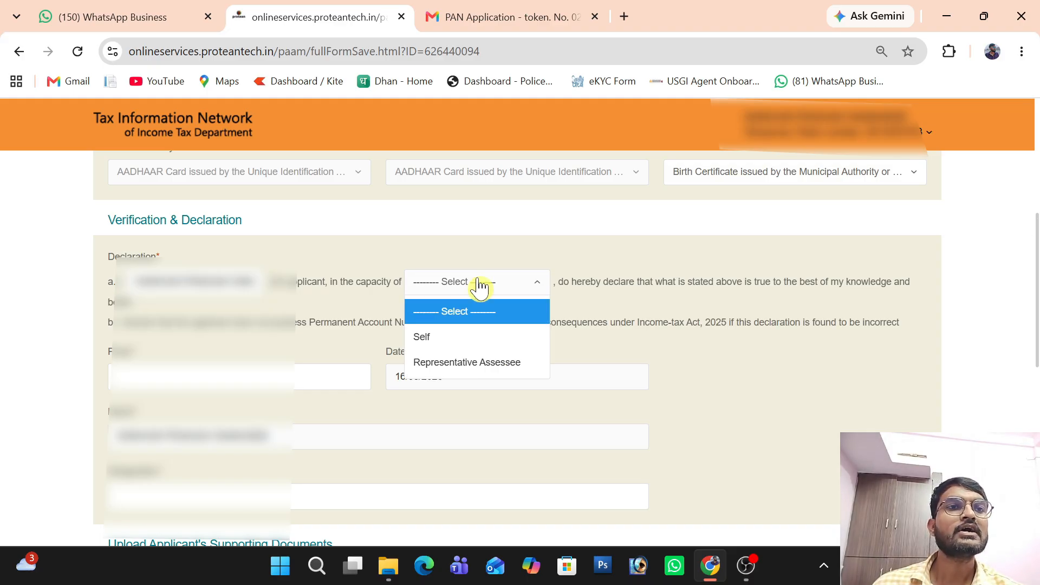
Declare in the capacity of Self, fill in the place, and enter 'KA' as designation.
{"action": "left_click", "coordinate": [476, 339]}
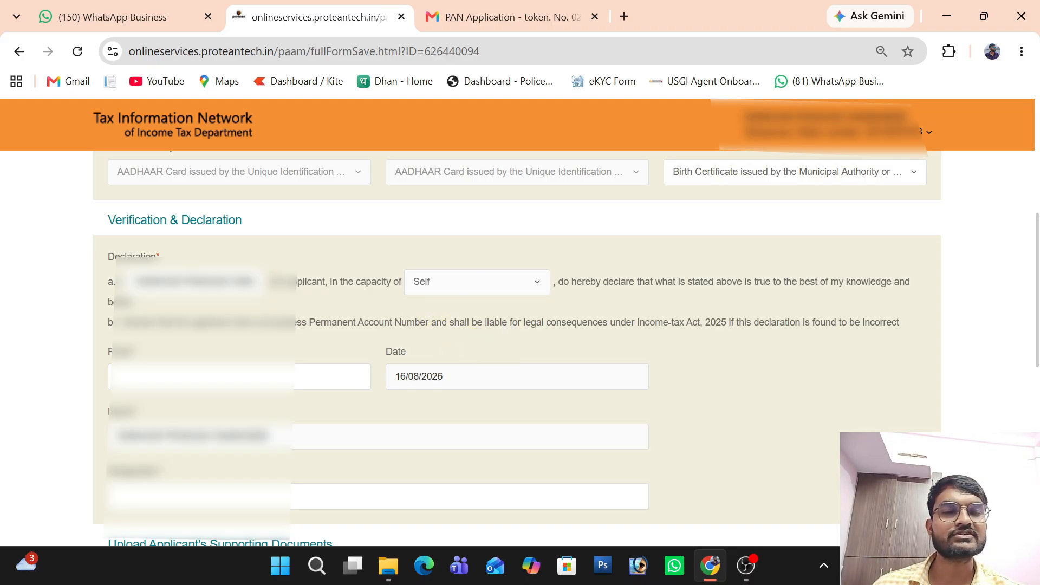
{"action": "left_click", "coordinate": [227, 377]}
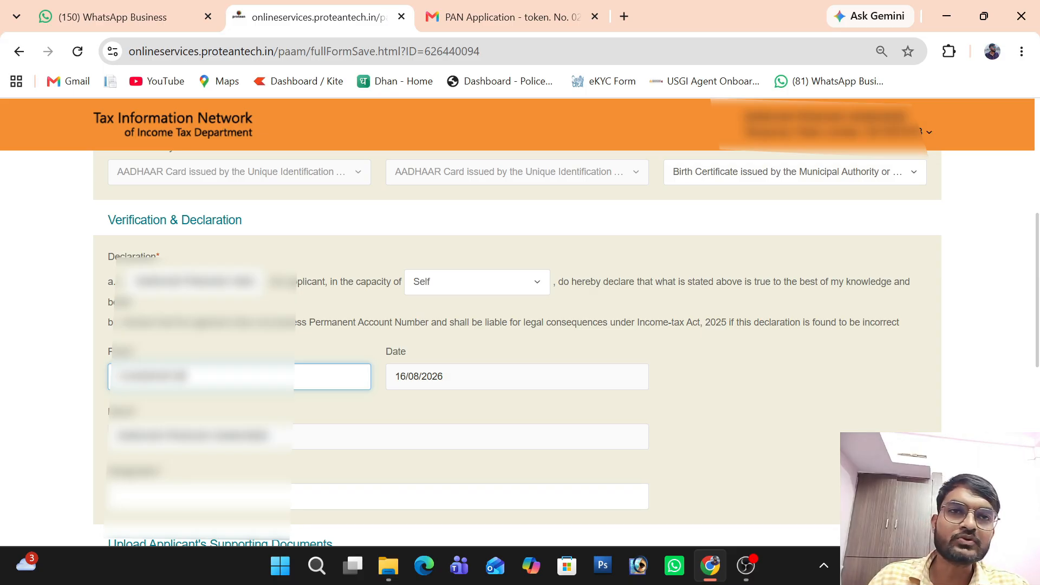
{"action": "left_click", "coordinate": [216, 428]}
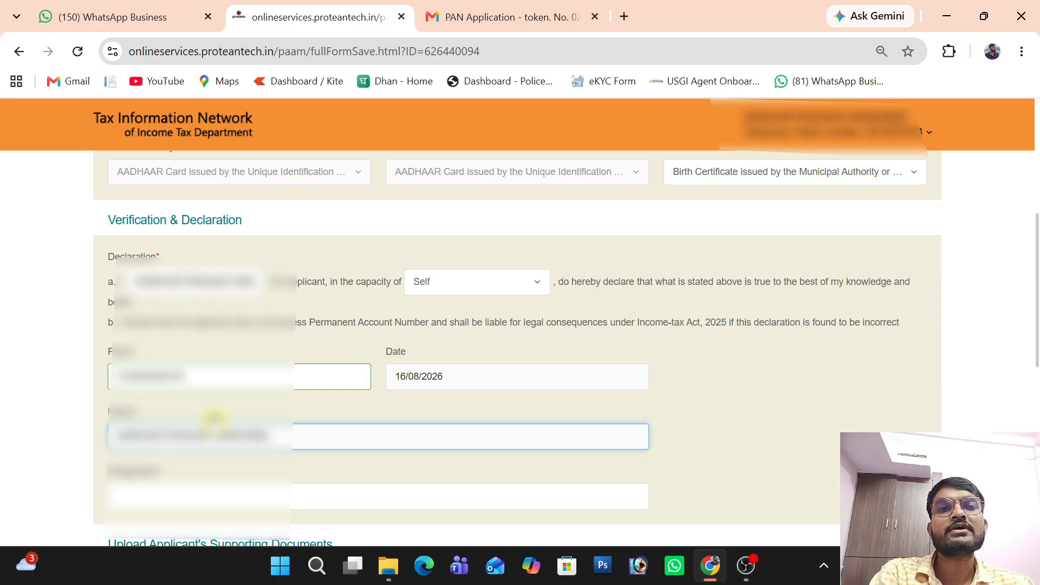
{"action": "scroll", "coordinate": [214, 418], "scroll_direction": "down", "scroll_amount": 1}
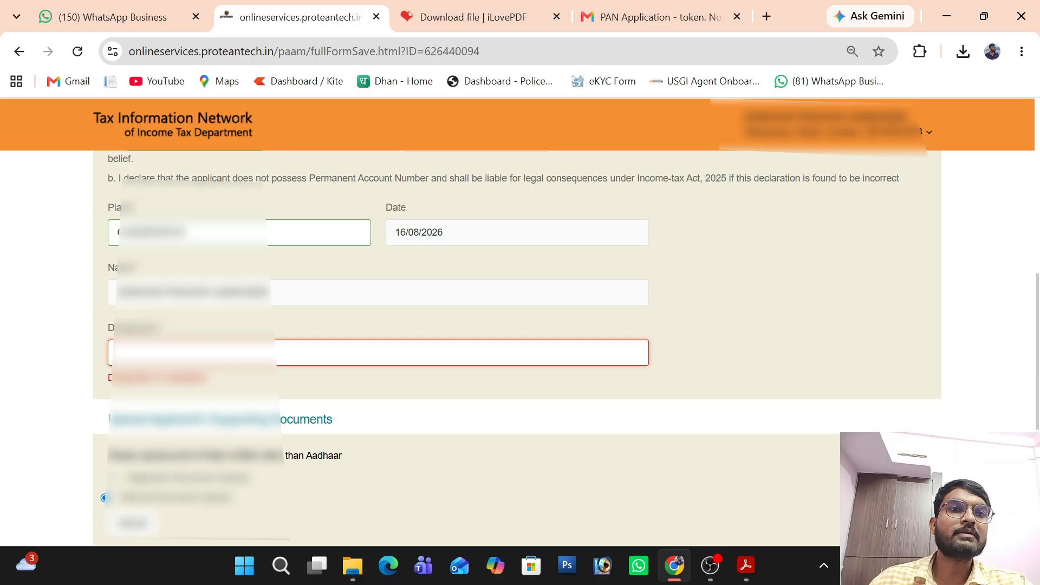
{"action": "left_click", "coordinate": [252, 293]}
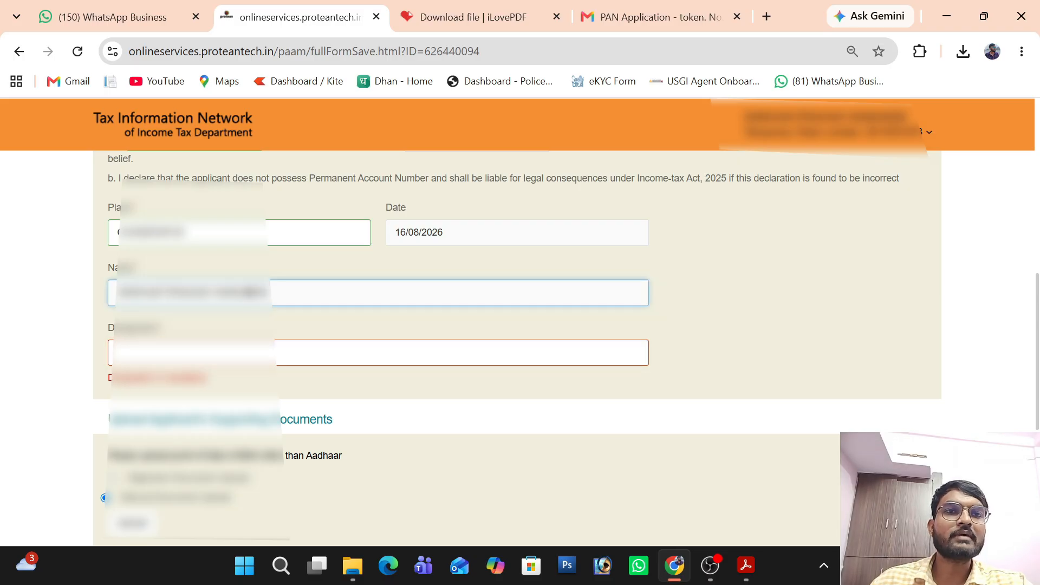
{"action": "key", "text": "Tab"}
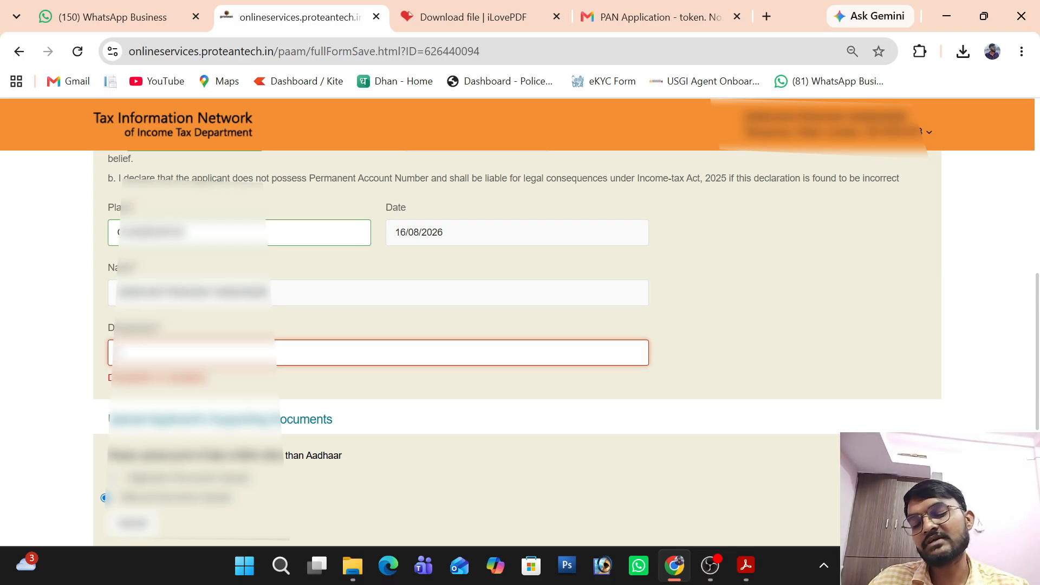
{"action": "type", "text": "KA"}
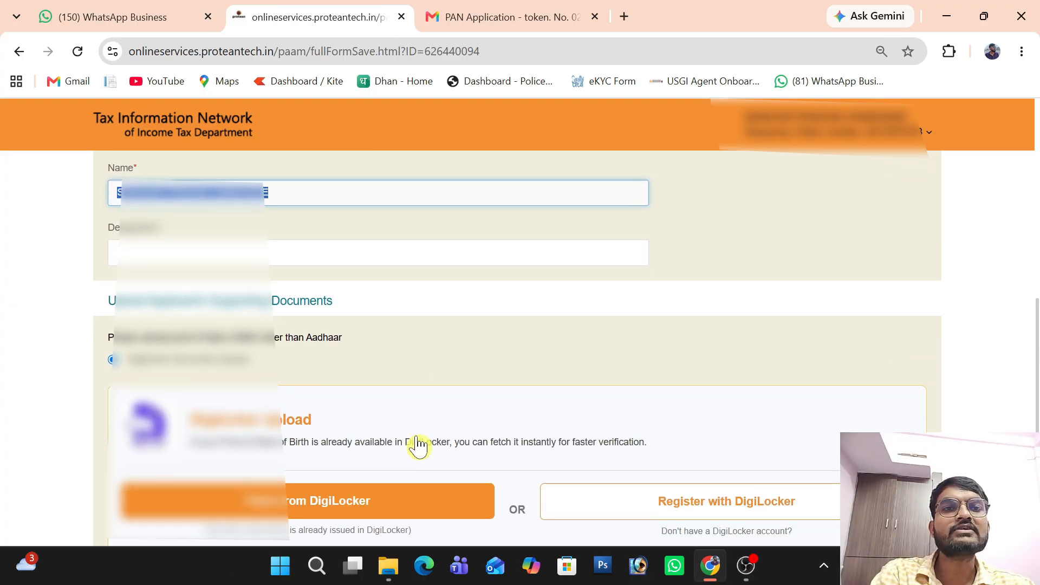
{"action": "scroll", "coordinate": [418, 446], "scroll_direction": "down", "scroll_amount": 5}
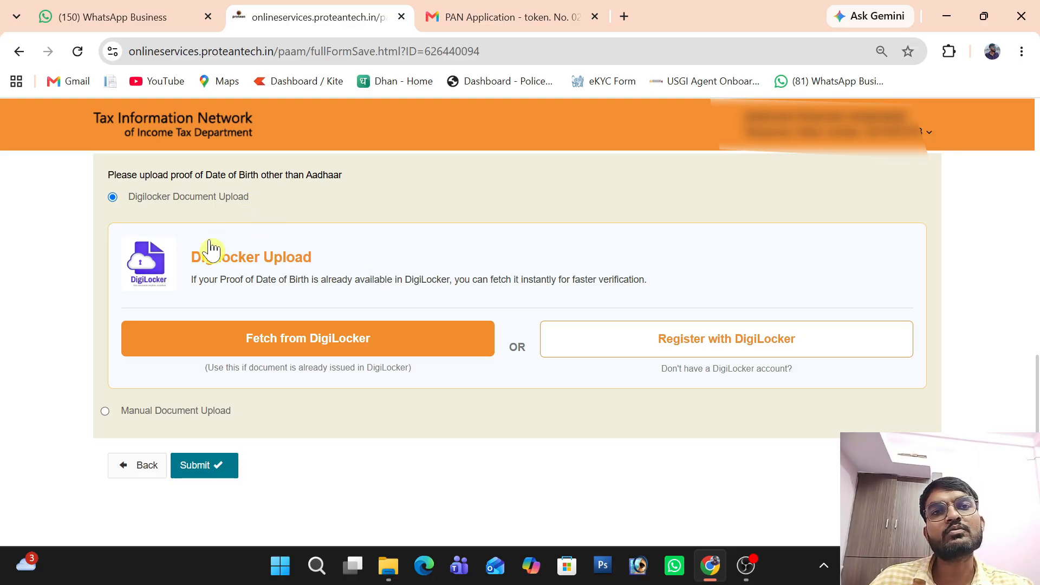
Upload the PDF date-of-birth proof manually and submit the PAN application for review.
{"action": "left_click", "coordinate": [105, 411]}
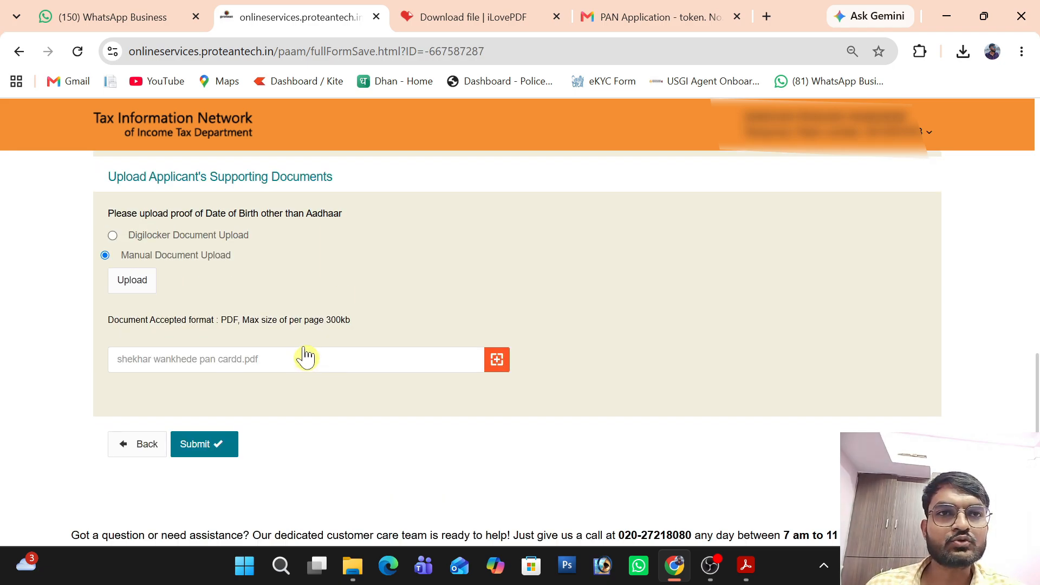
{"action": "left_click", "coordinate": [146, 281]}
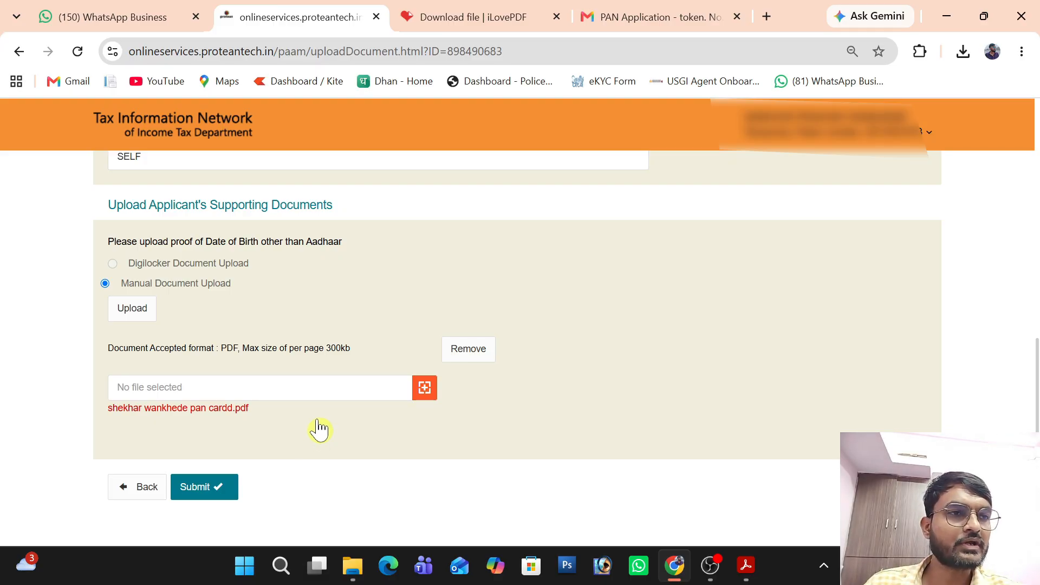
{"action": "left_click", "coordinate": [206, 487]}
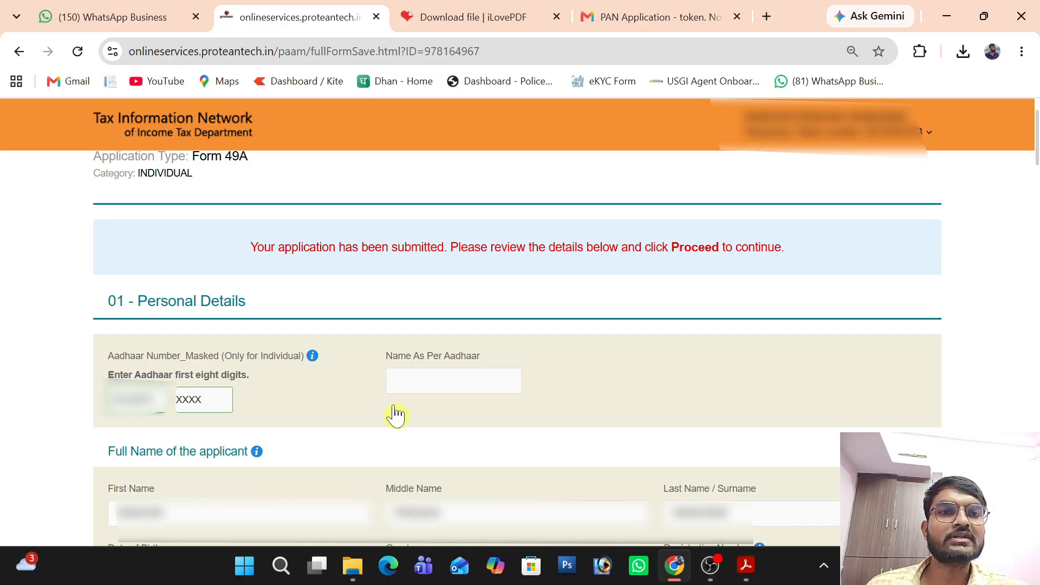
Scroll through the application review page and proceed from it.
{"action": "scroll", "coordinate": [395, 415], "scroll_direction": "down", "scroll_amount": 9}
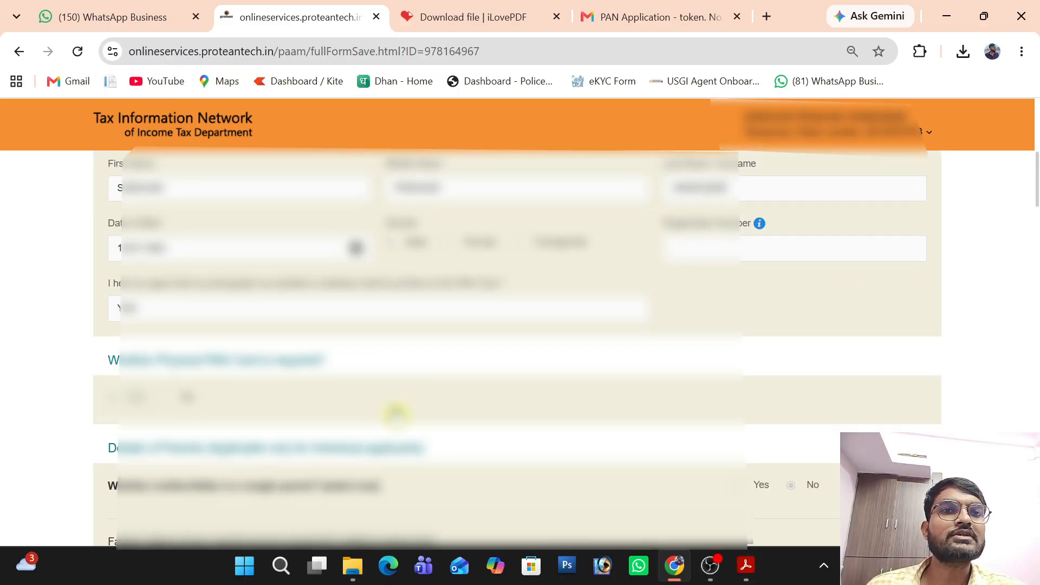
{"action": "scroll", "coordinate": [395, 415], "scroll_direction": "down", "scroll_amount": 10}
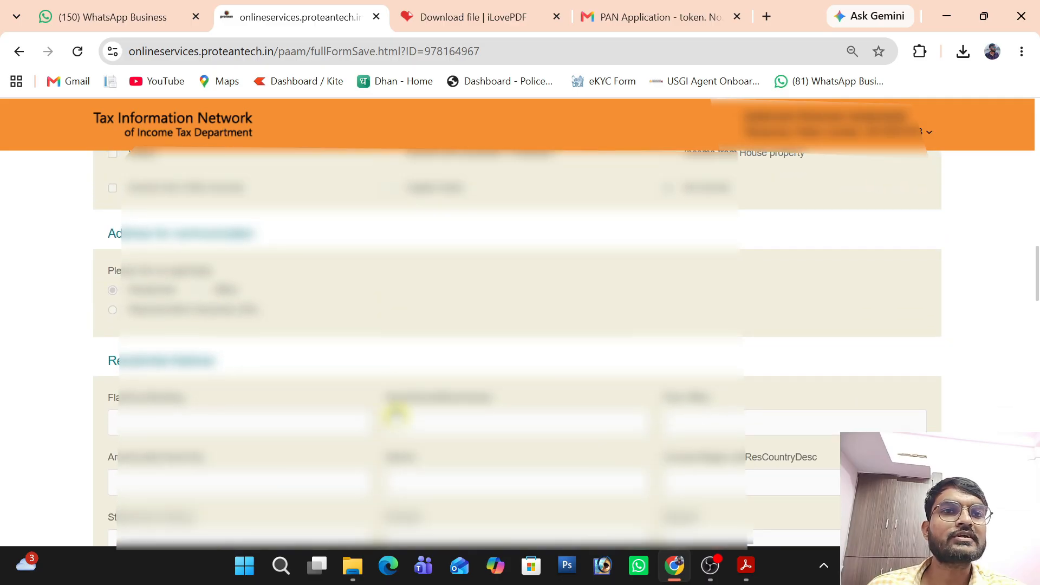
{"action": "scroll", "coordinate": [396, 415], "scroll_direction": "down", "scroll_amount": 12}
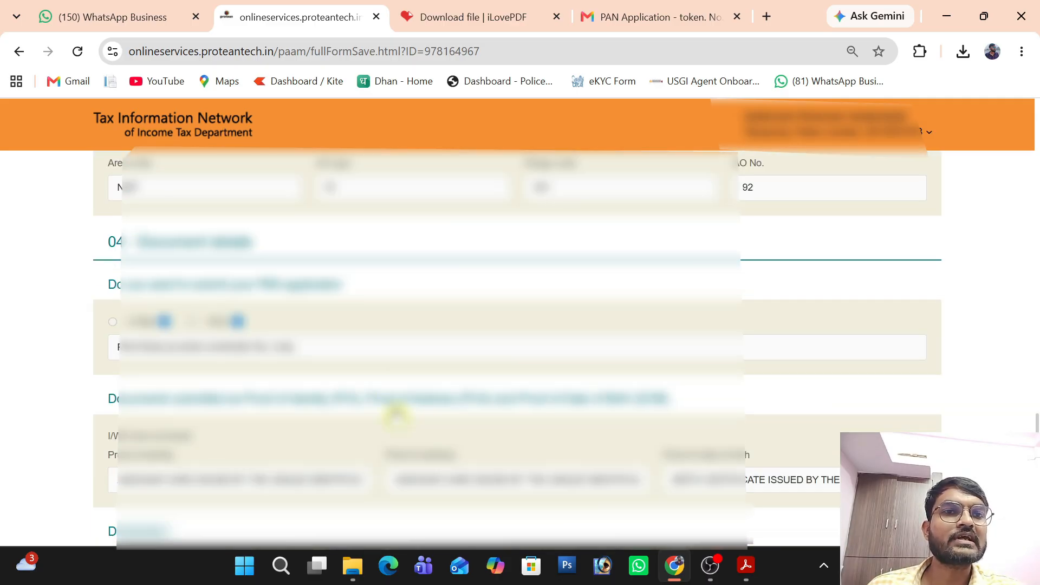
{"action": "scroll", "coordinate": [395, 415], "scroll_direction": "down", "scroll_amount": 5}
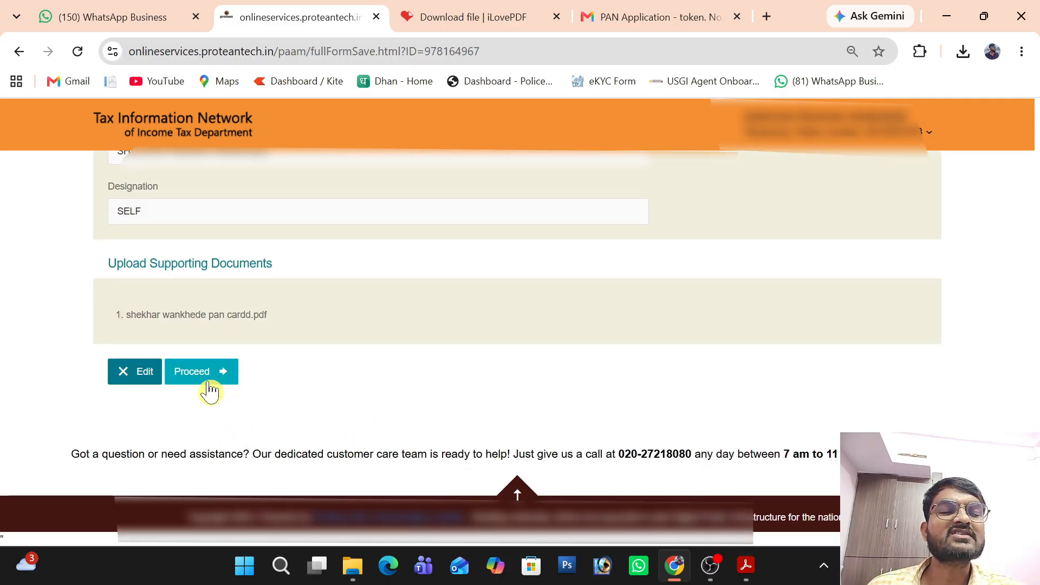
{"action": "left_click", "coordinate": [204, 375]}
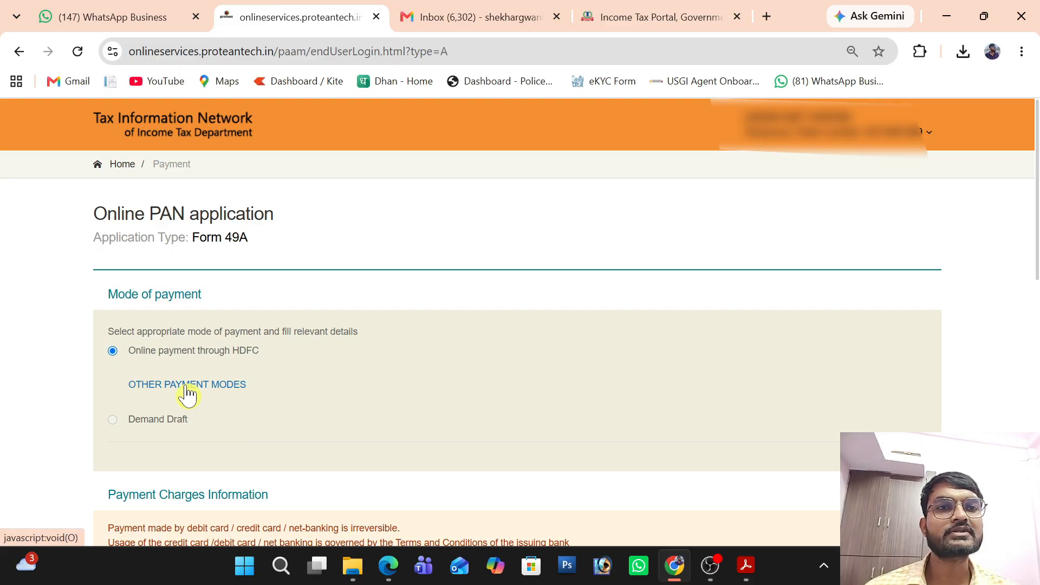
Agree to the terms of service and proceed to confirm the 106.90 payment.
{"action": "scroll", "coordinate": [233, 388], "scroll_direction": "down", "scroll_amount": 4}
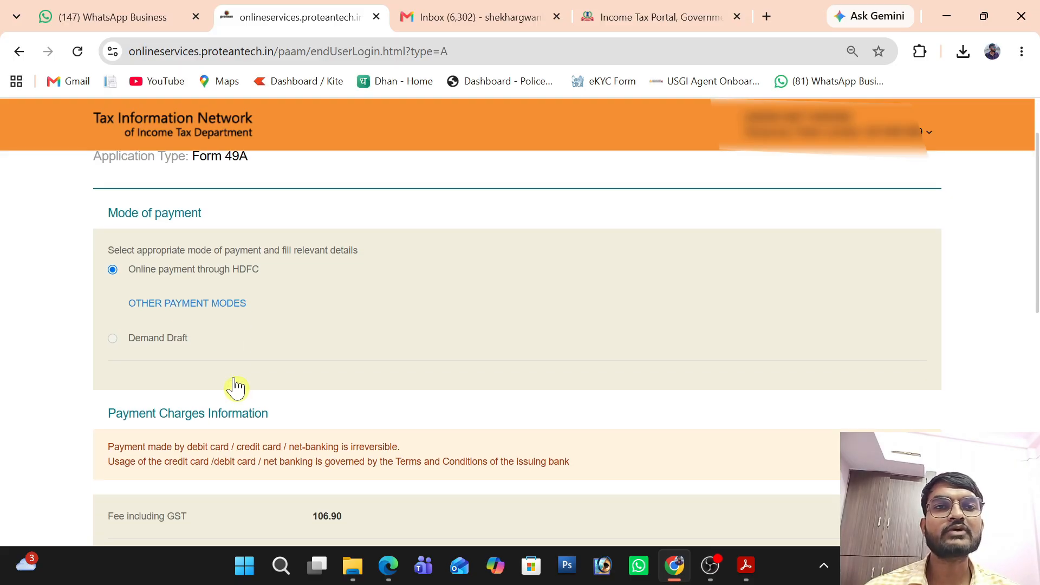
{"action": "scroll", "coordinate": [234, 388], "scroll_direction": "down", "scroll_amount": 4}
{"action": "scroll", "coordinate": [233, 390], "scroll_direction": "up", "scroll_amount": 2}
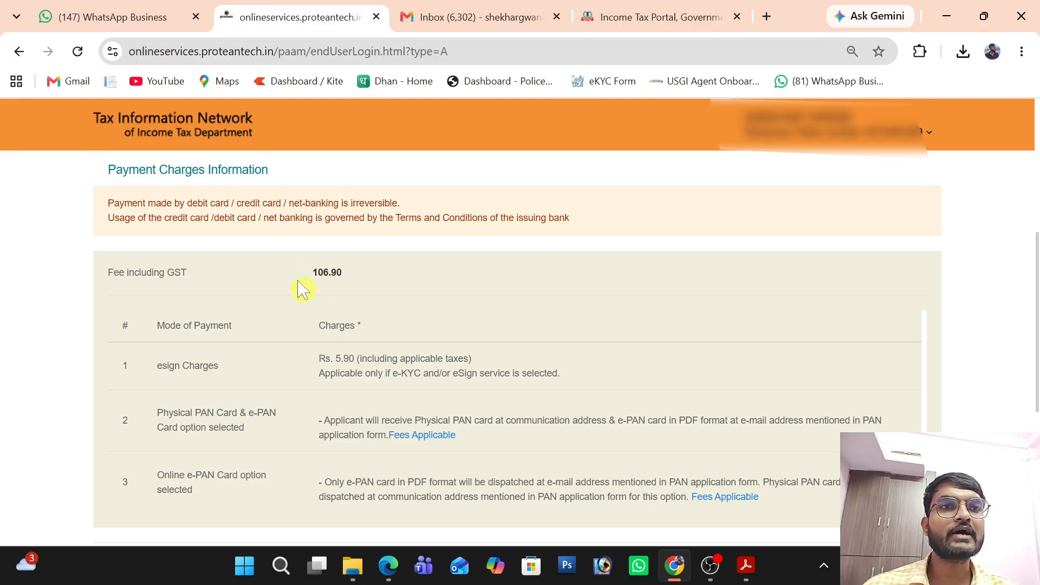
{"action": "scroll", "coordinate": [476, 320], "scroll_direction": "down", "scroll_amount": 4}
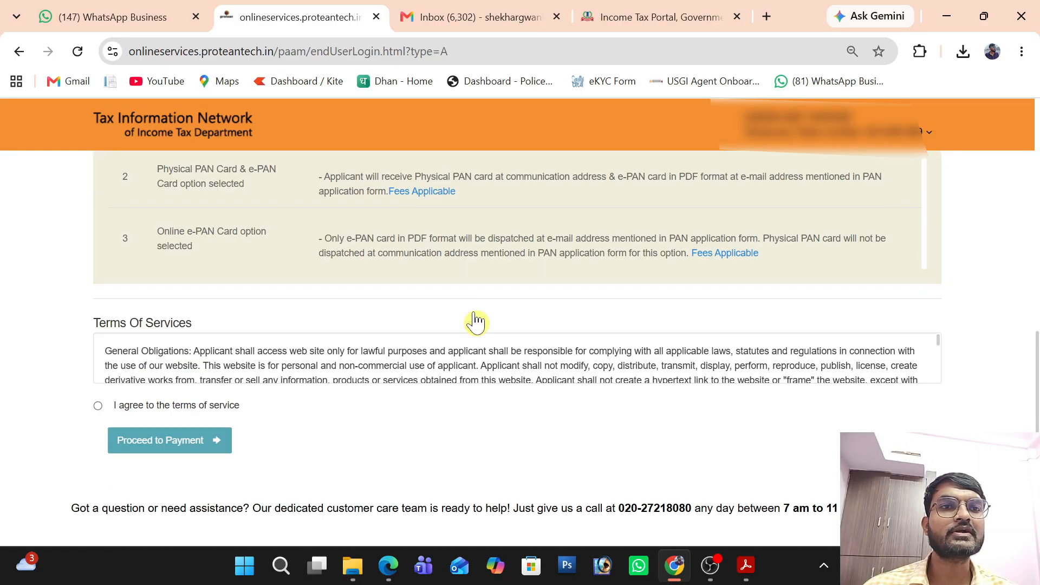
{"action": "scroll", "coordinate": [476, 319], "scroll_direction": "down", "scroll_amount": 2}
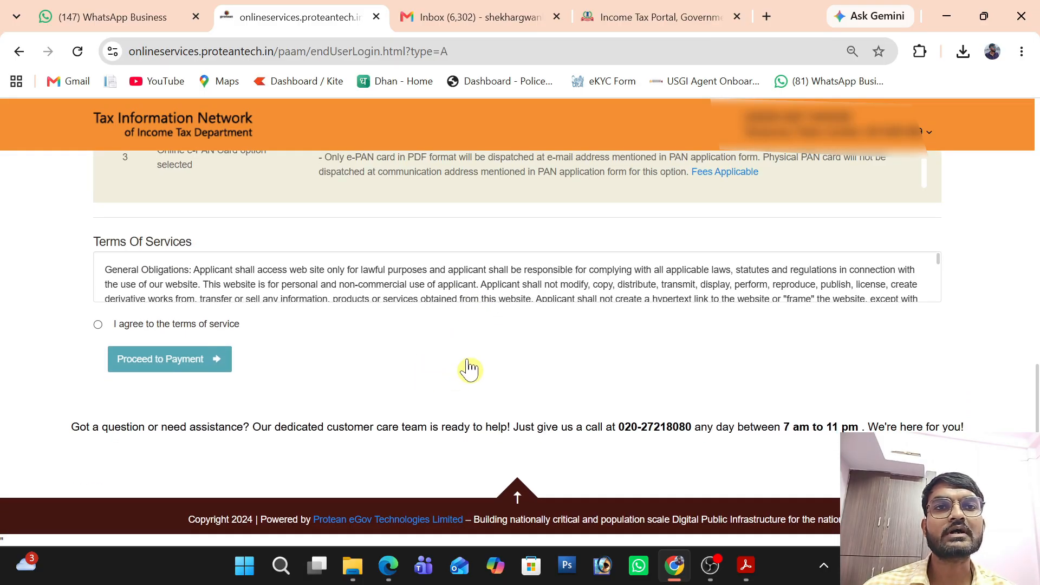
{"action": "left_click", "coordinate": [98, 325]}
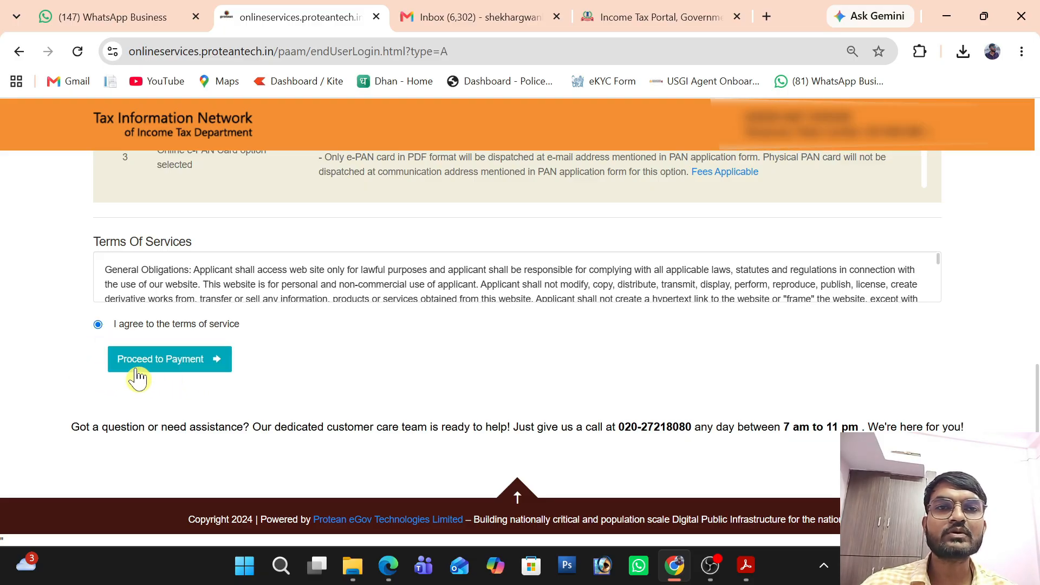
{"action": "left_click", "coordinate": [171, 369]}
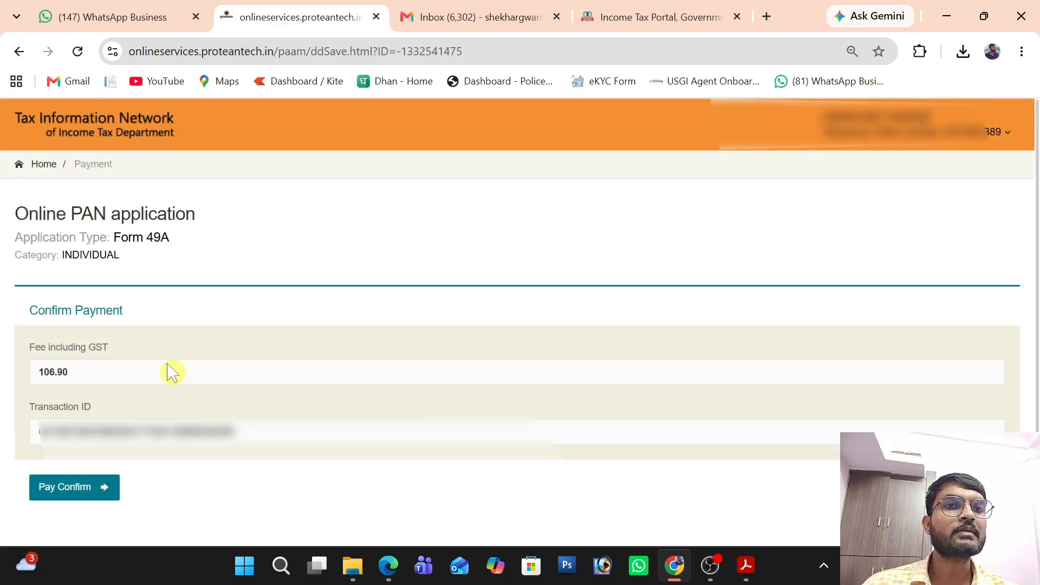
Confirm the 106.90 fee and pay it by UPI QR code on HDFC SmartGateway.
{"action": "left_click", "coordinate": [170, 371]}
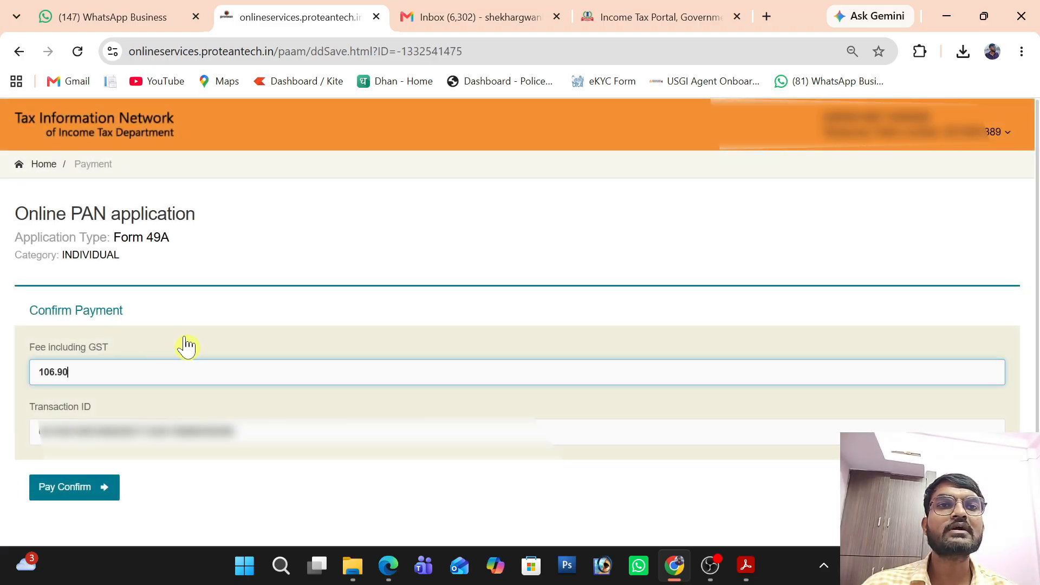
{"action": "left_click", "coordinate": [93, 493]}
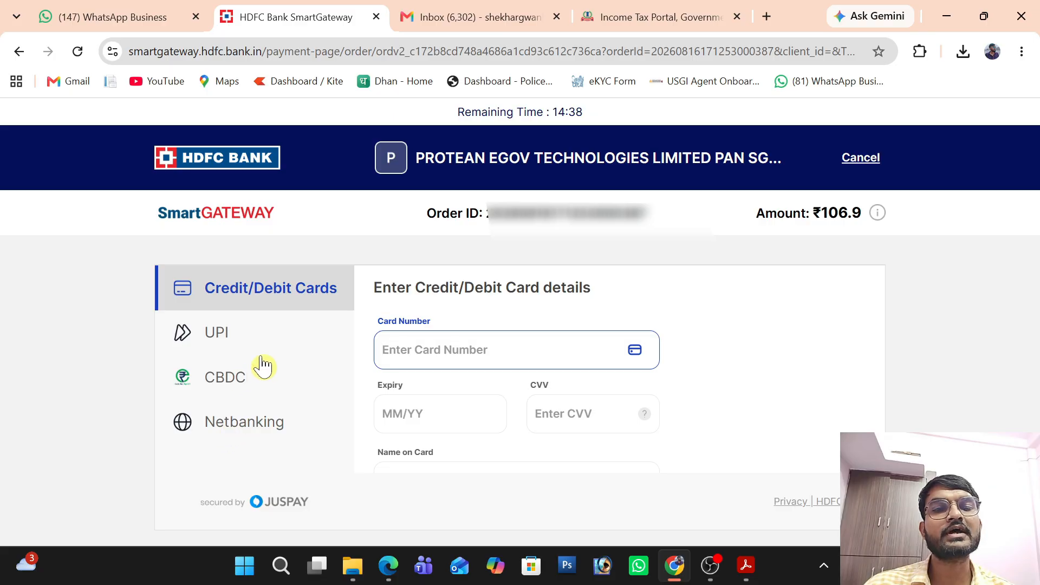
{"action": "left_click", "coordinate": [230, 346]}
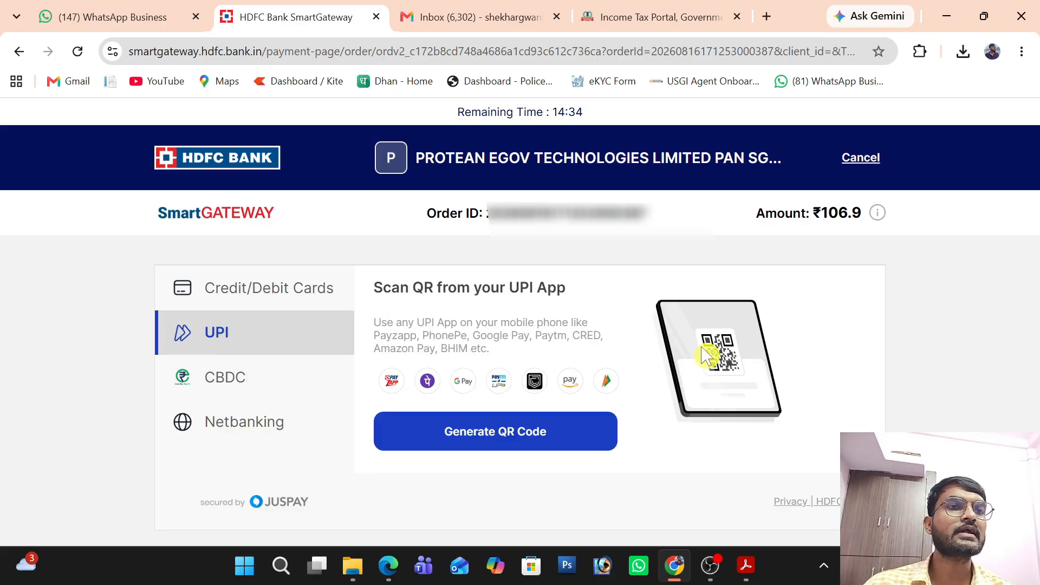
{"action": "left_click", "coordinate": [498, 446]}
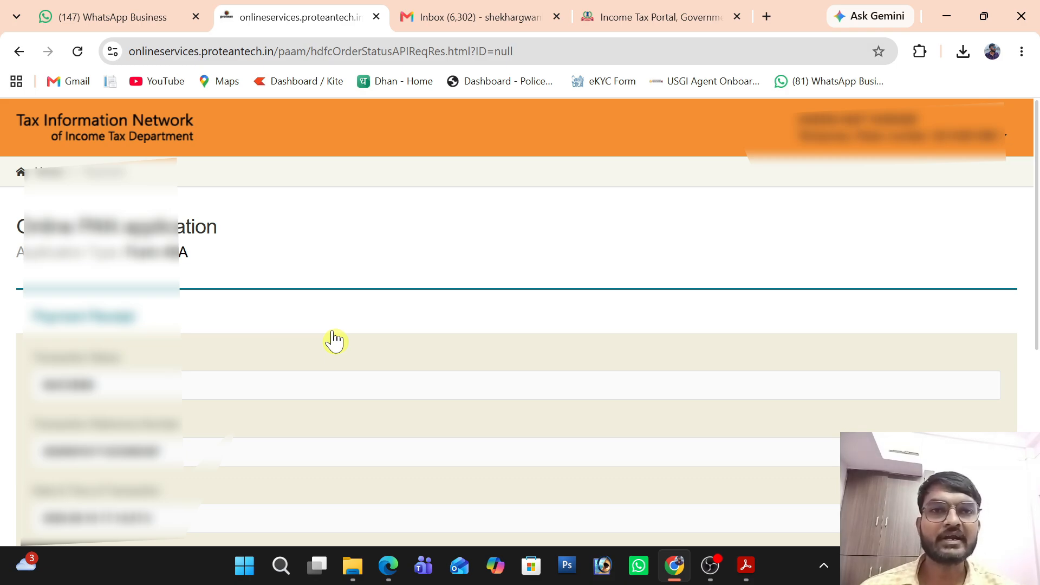
Continue past the payment receipt to the Aadhaar authentication step.
{"action": "scroll", "coordinate": [334, 342], "scroll_direction": "down", "scroll_amount": 1}
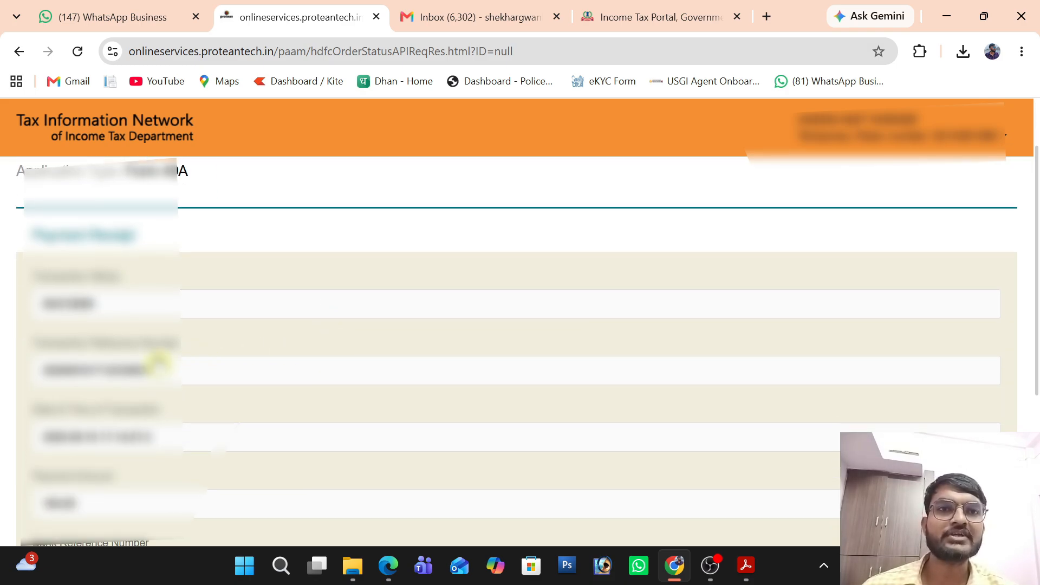
{"action": "scroll", "coordinate": [209, 364], "scroll_direction": "down", "scroll_amount": 2}
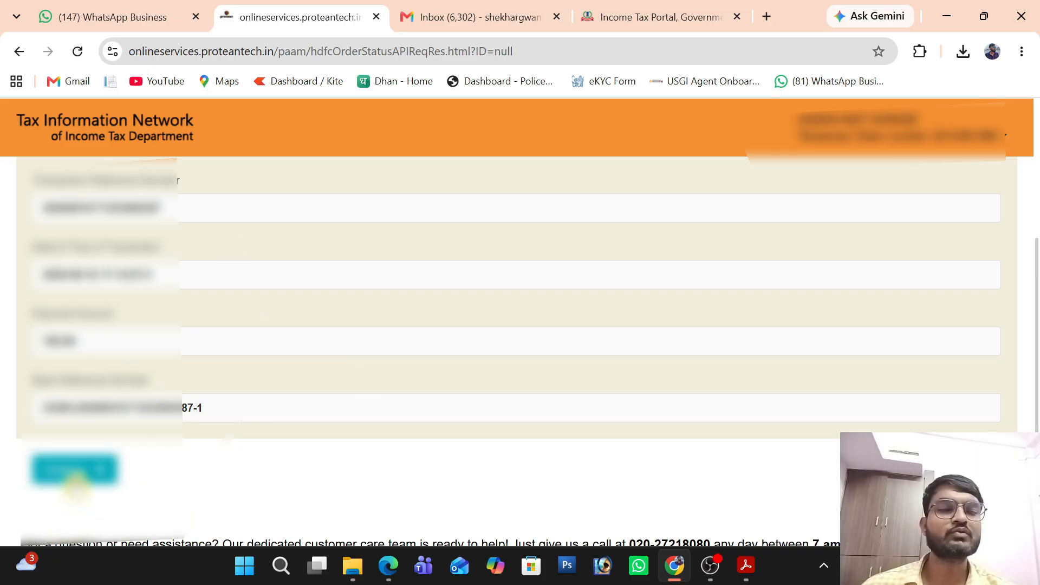
{"action": "left_click", "coordinate": [75, 472]}
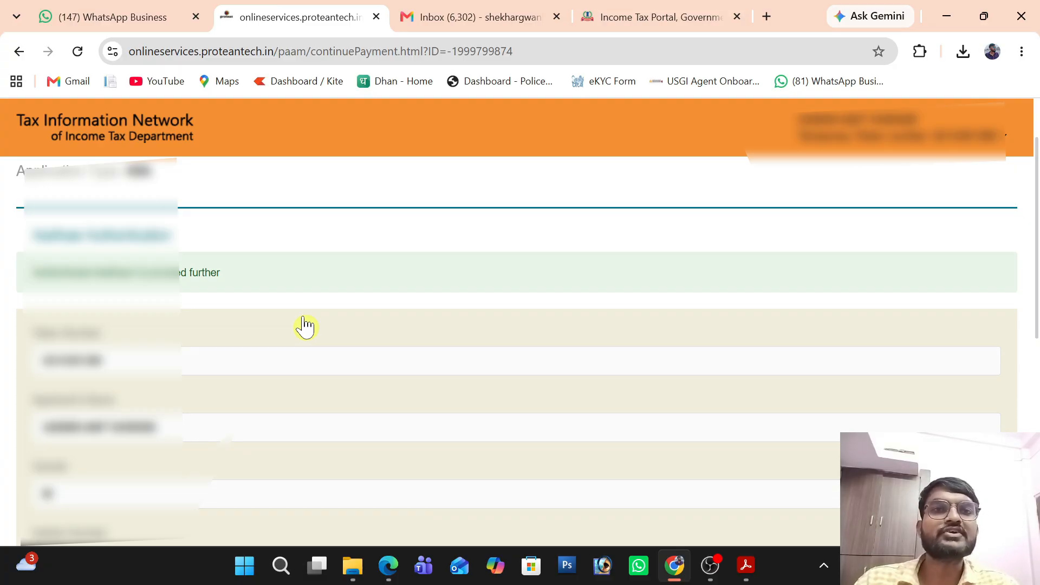
Check the applicant name and Aadhaar number fields, then accept the e-KYC consent.
{"action": "scroll", "coordinate": [305, 326], "scroll_direction": "down", "scroll_amount": 2}
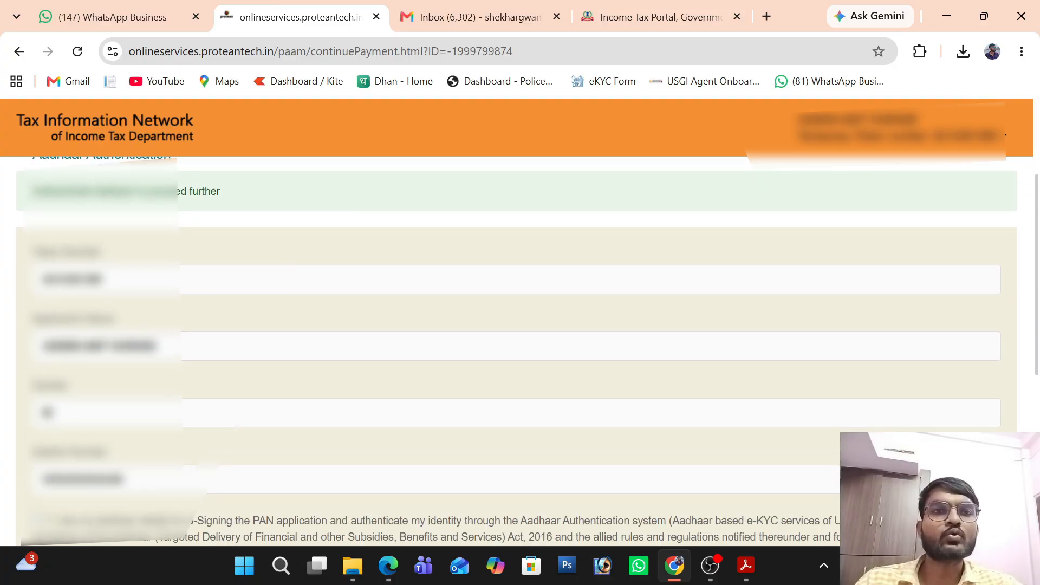
{"action": "left_click", "coordinate": [157, 347]}
{"action": "scroll", "coordinate": [108, 349], "scroll_direction": "down", "scroll_amount": 1}
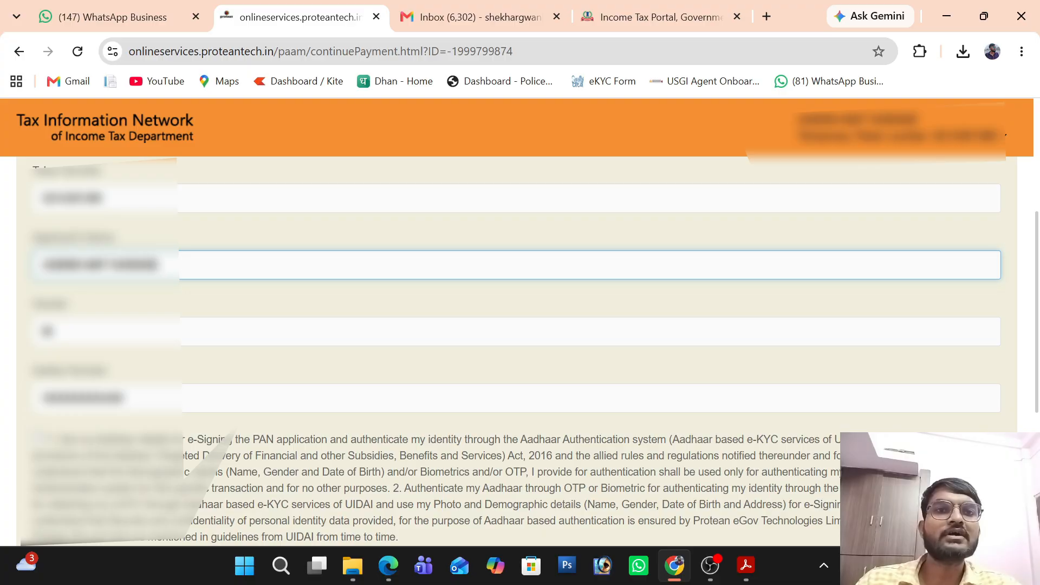
{"action": "left_click", "coordinate": [125, 398]}
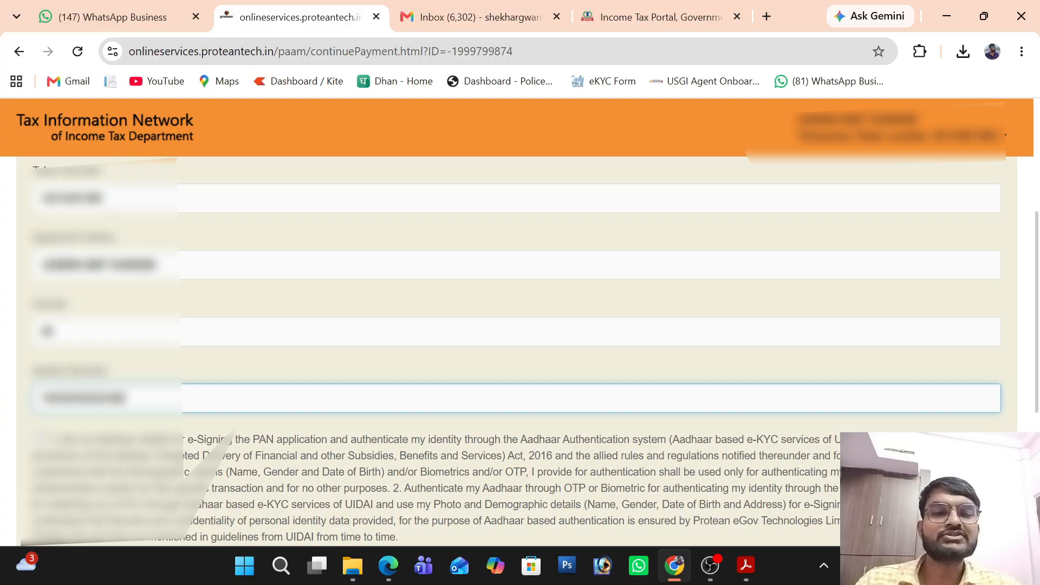
{"action": "scroll", "coordinate": [44, 368], "scroll_direction": "down", "scroll_amount": 1}
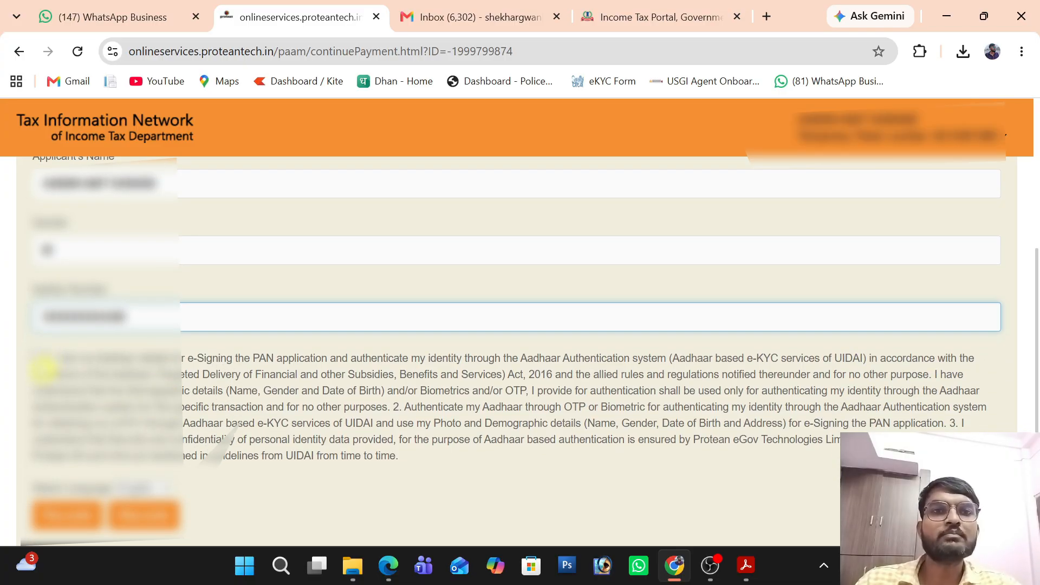
{"action": "left_click", "coordinate": [39, 359]}
{"action": "scroll", "coordinate": [254, 429], "scroll_direction": "down", "scroll_amount": 2}
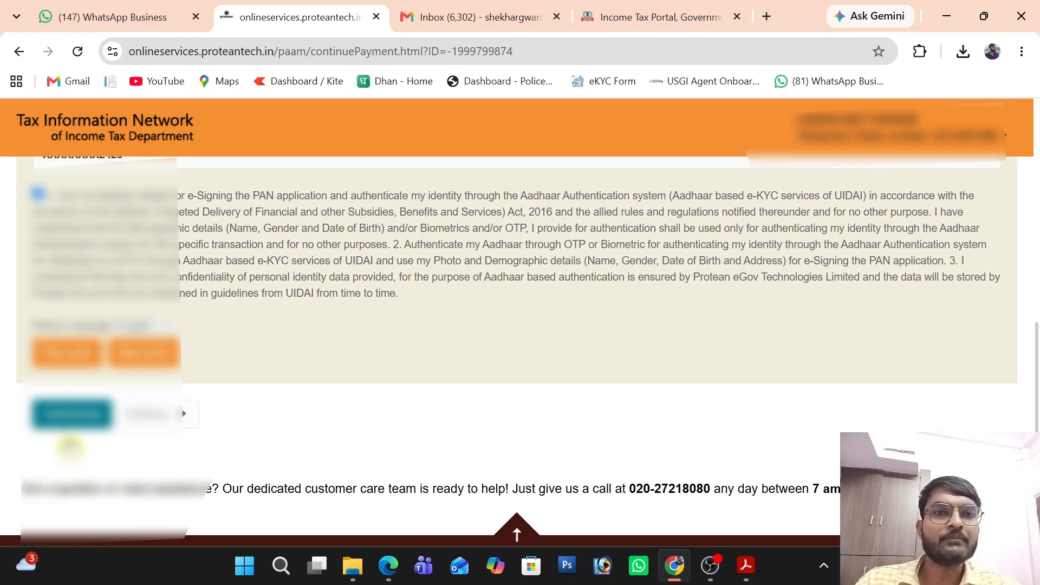
Authenticate with Aadhaar e-KYC and submit the received OTP for verification.
{"action": "left_click", "coordinate": [78, 427]}
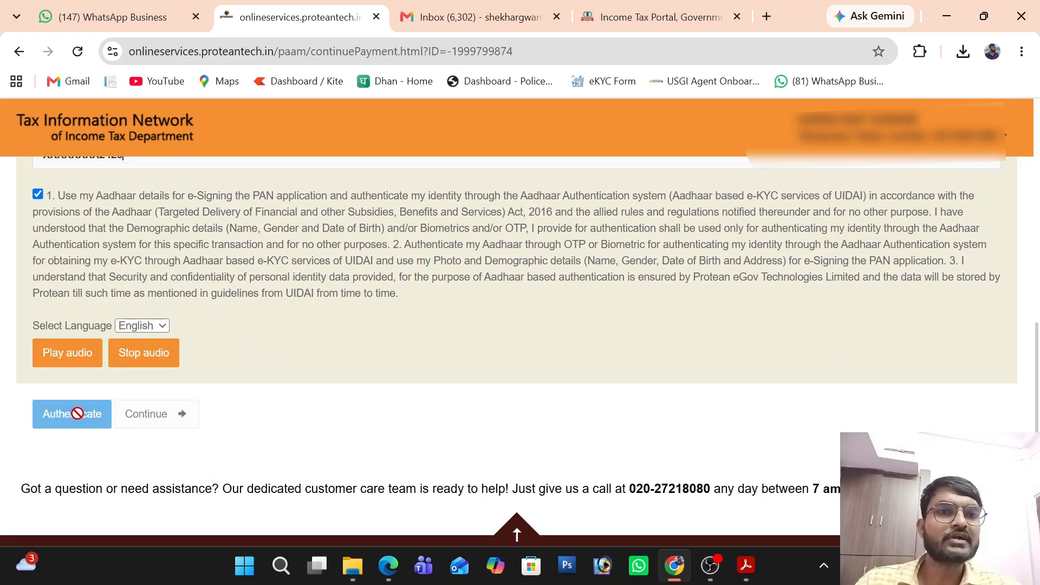
{"action": "scroll", "coordinate": [421, 368], "scroll_direction": "down", "scroll_amount": 1}
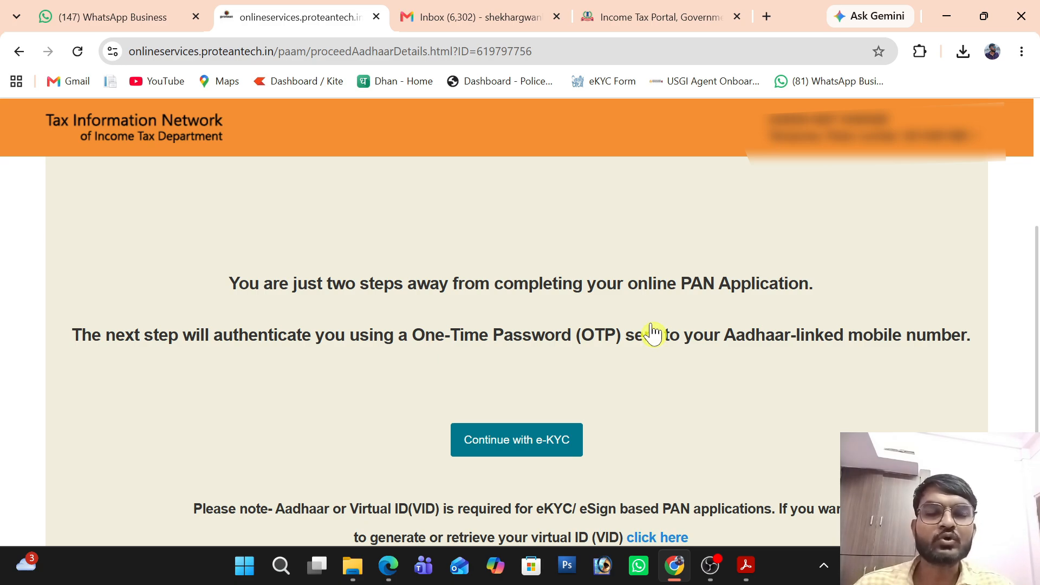
{"action": "left_click", "coordinate": [528, 447]}
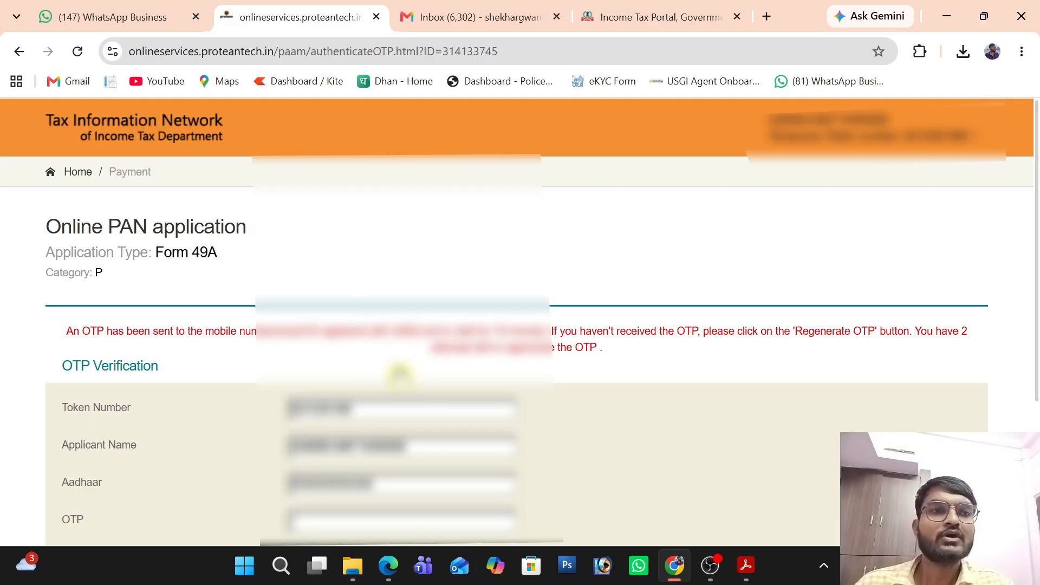
{"action": "scroll", "coordinate": [401, 373], "scroll_direction": "down", "scroll_amount": 3}
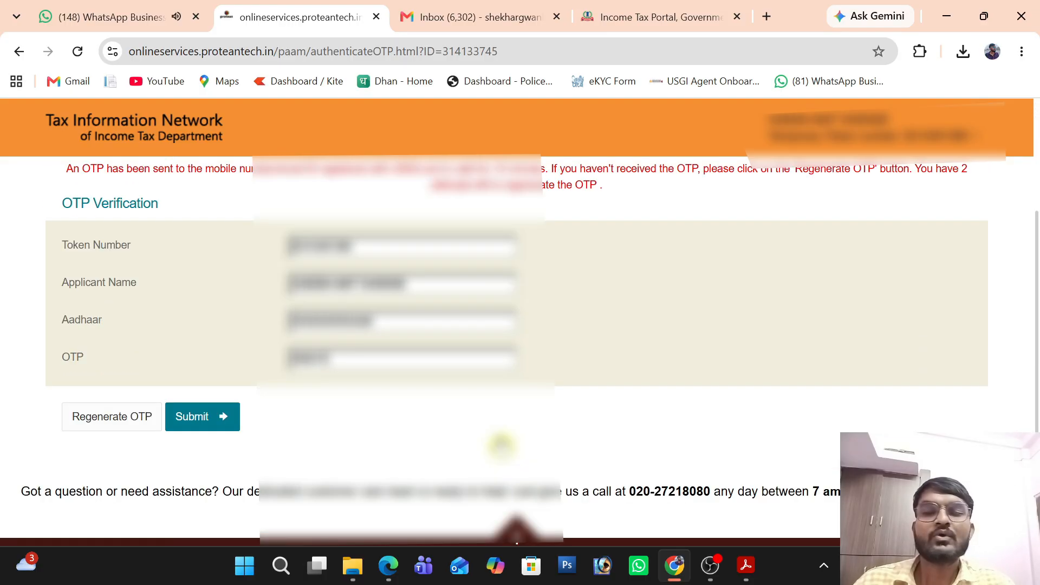
{"action": "left_click", "coordinate": [217, 425]}
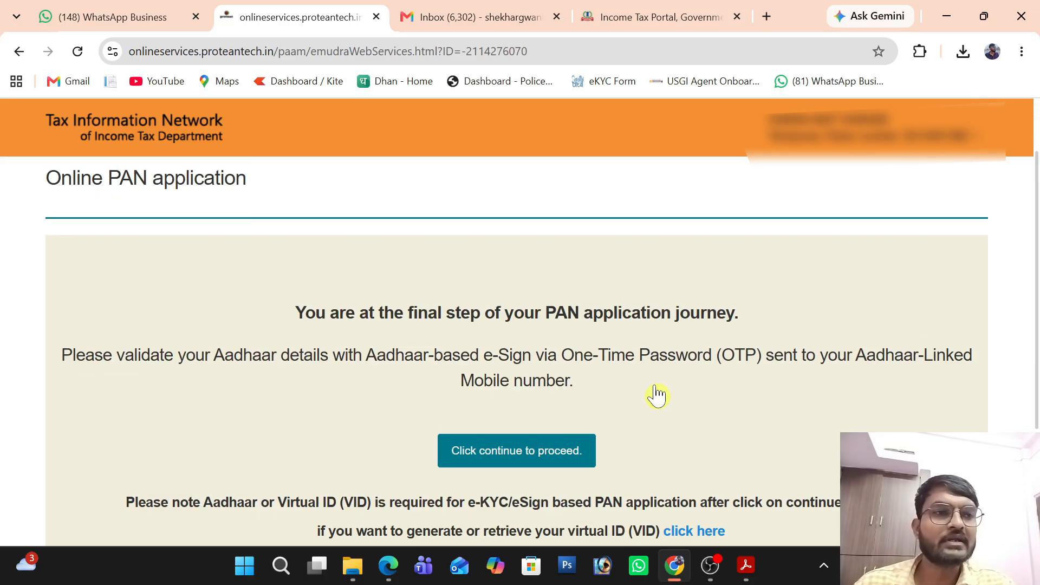
{"action": "scroll", "coordinate": [657, 396], "scroll_direction": "down", "scroll_amount": 1}
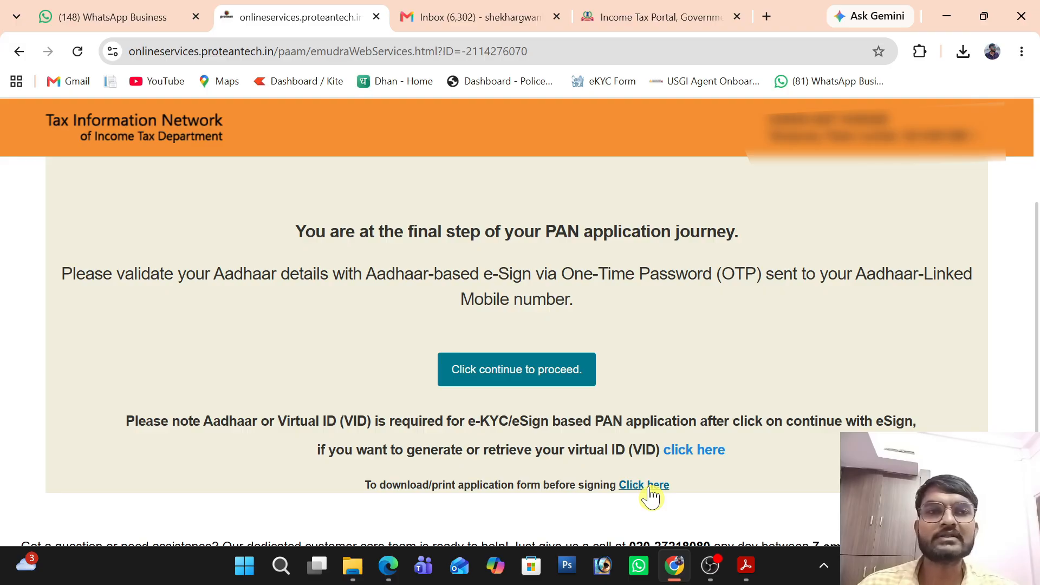
Authorize Aadhaar e-Sign, paste the Aadhaar number, and verify the OTP to sign the application.
{"action": "left_click", "coordinate": [525, 386]}
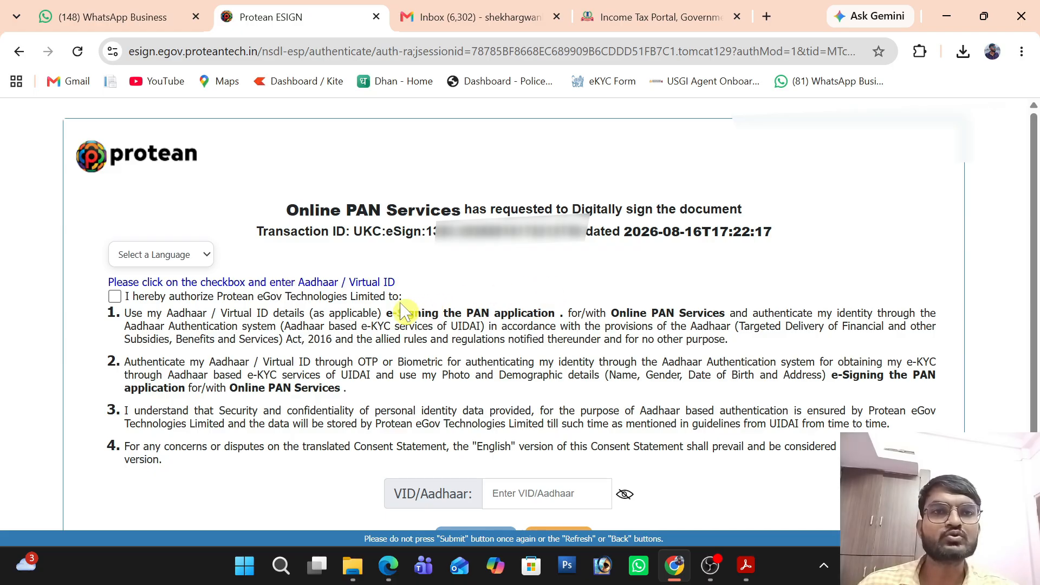
{"action": "left_click", "coordinate": [115, 298]}
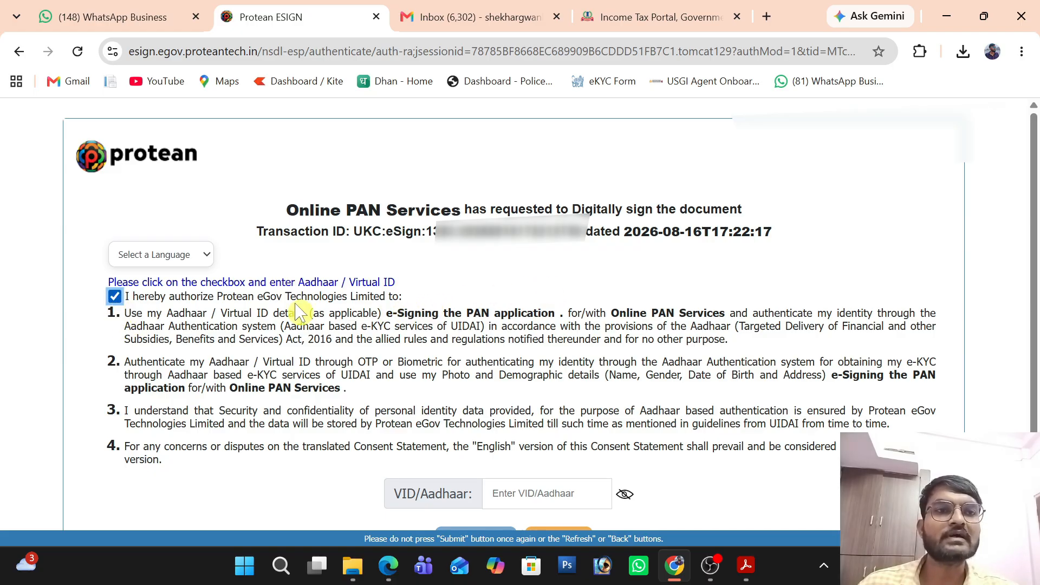
{"action": "scroll", "coordinate": [116, 313], "scroll_direction": "down", "scroll_amount": 2}
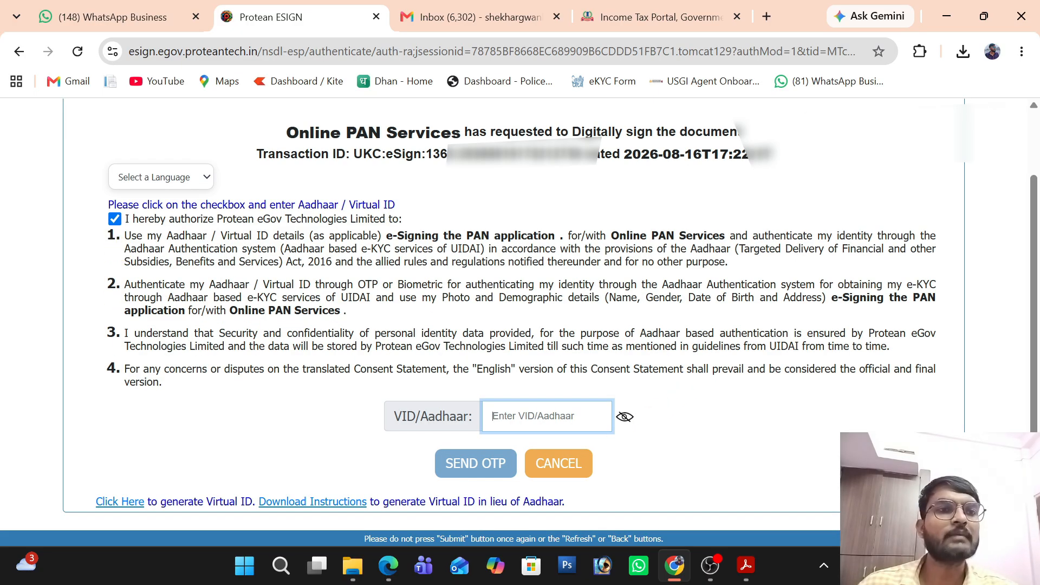
{"action": "key", "text": "ctrl+v"}
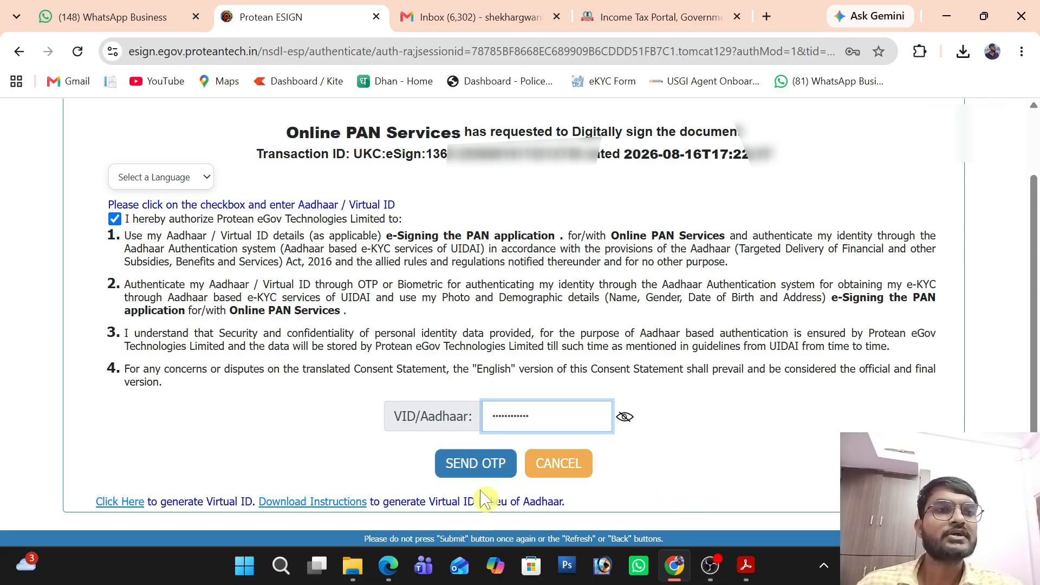
{"action": "left_click", "coordinate": [482, 469]}
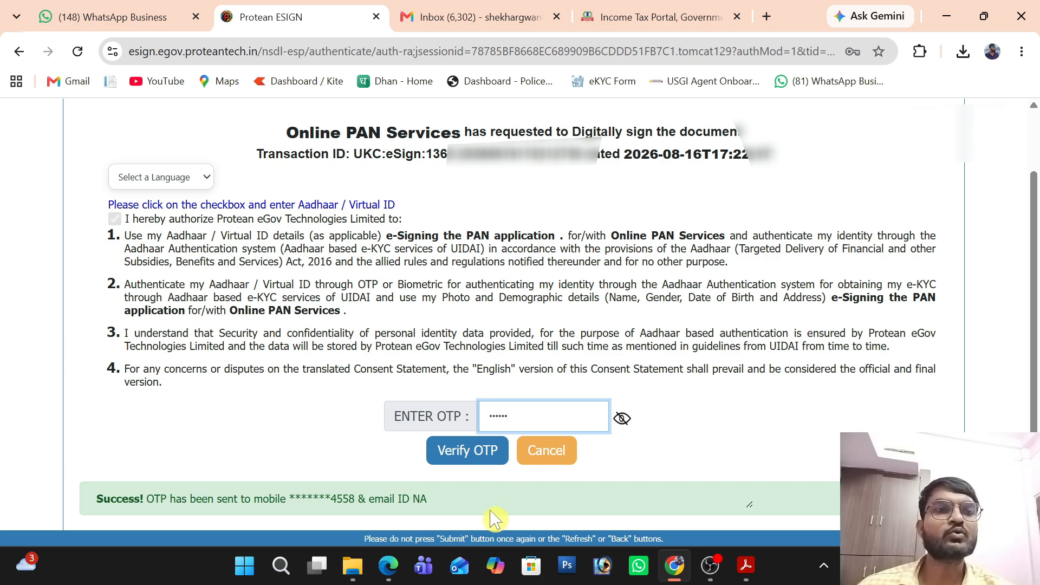
{"action": "left_click", "coordinate": [472, 460]}
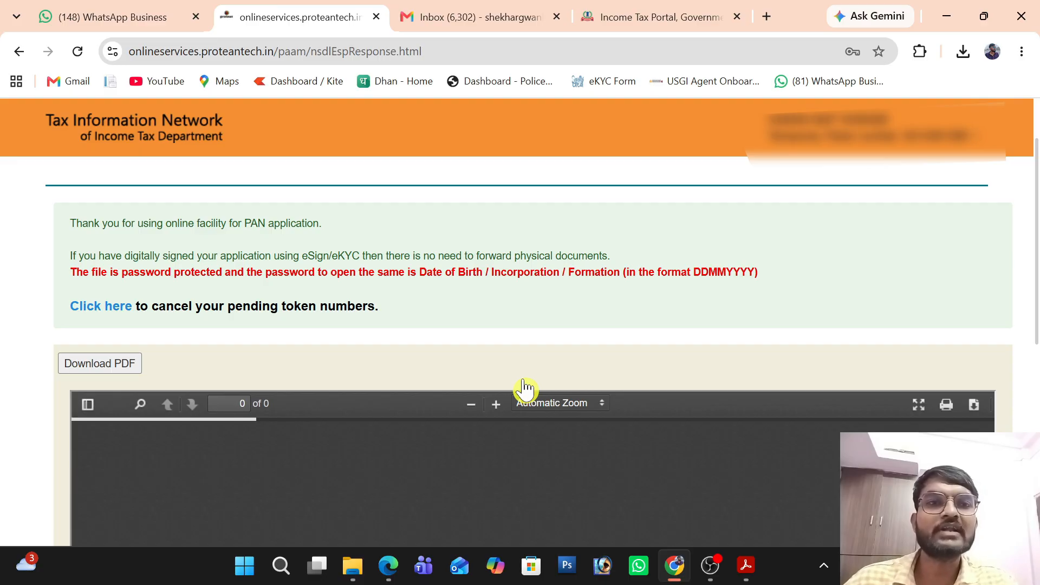
{"action": "scroll", "coordinate": [532, 369], "scroll_direction": "down", "scroll_amount": 2}
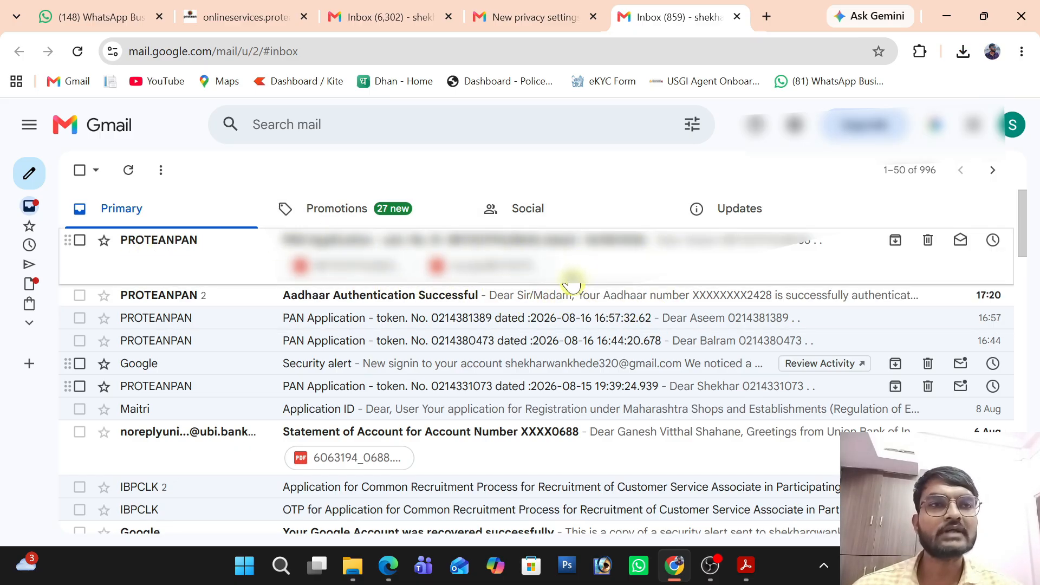
Open the PROTEANPAN PDF receipt, unlock it with its password, and close the preview.
{"action": "left_click", "coordinate": [520, 277]}
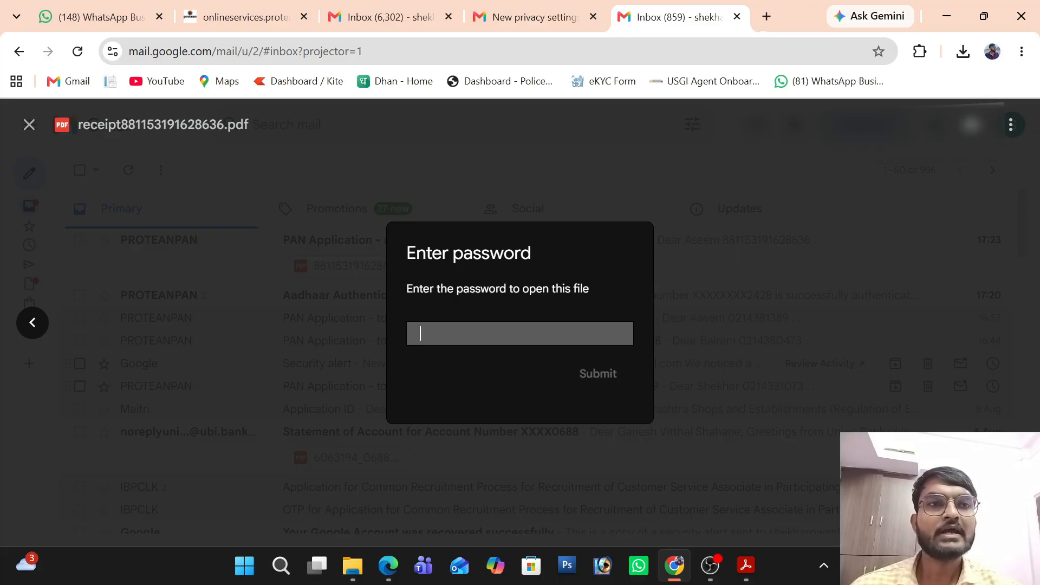
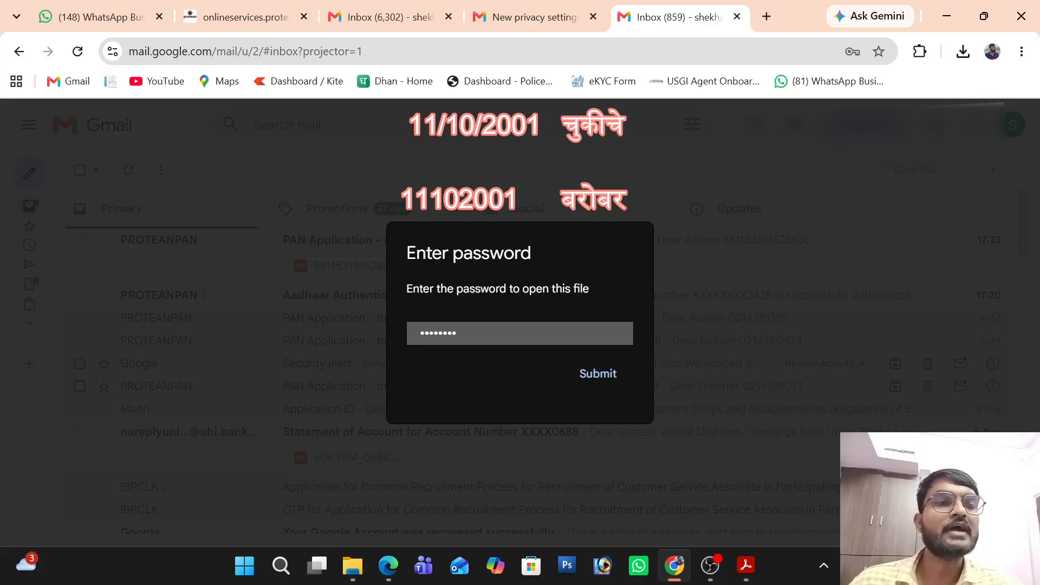
{"action": "left_click", "coordinate": [598, 374]}
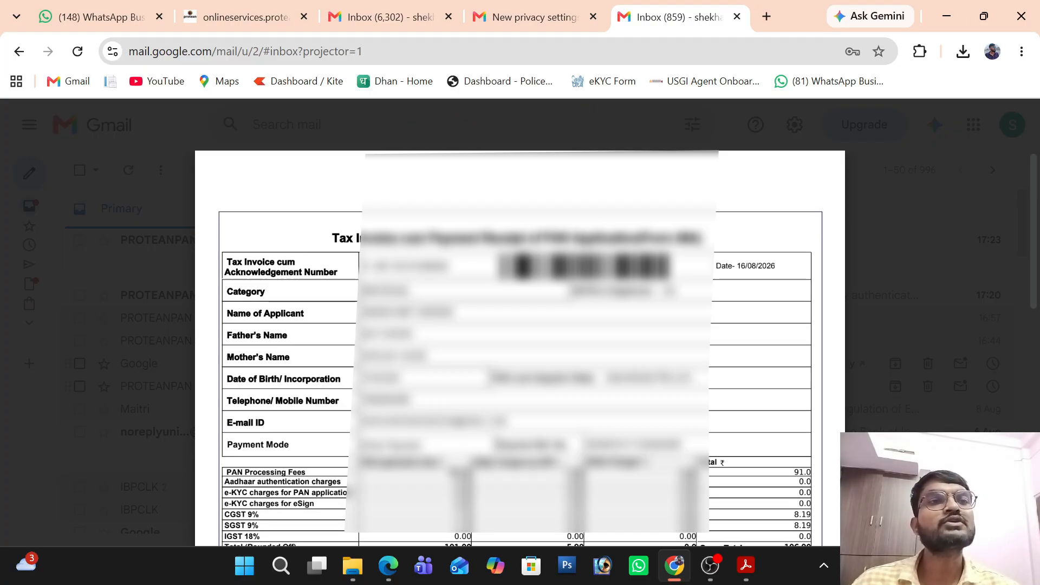
{"action": "scroll", "coordinate": [939, 130], "scroll_direction": "down", "scroll_amount": 10}
{"action": "left_click", "coordinate": [939, 130]}
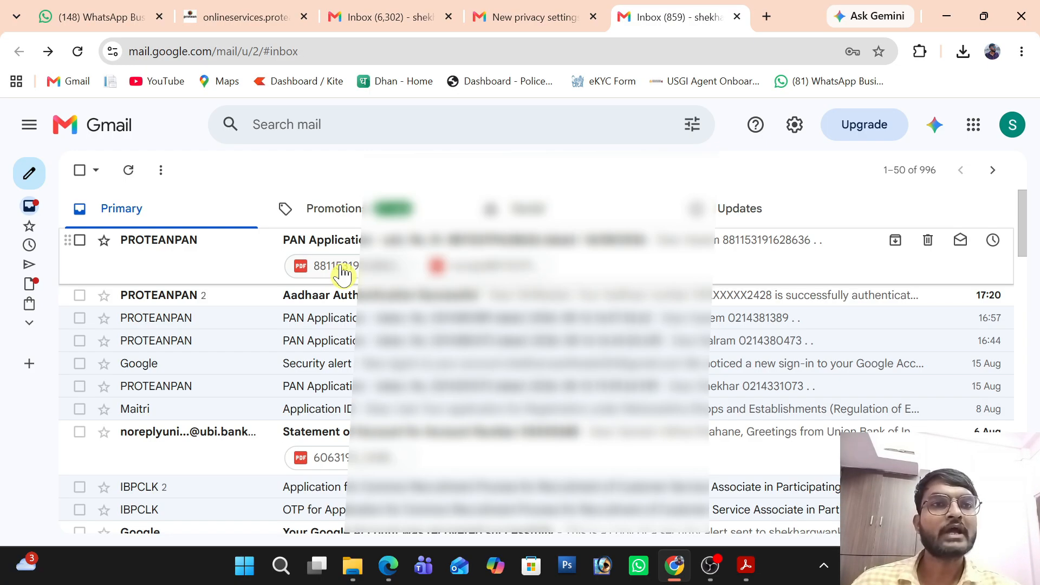
Unlock the signed application PDF attachment with its password and scroll through its pages.
{"action": "left_click", "coordinate": [344, 279]}
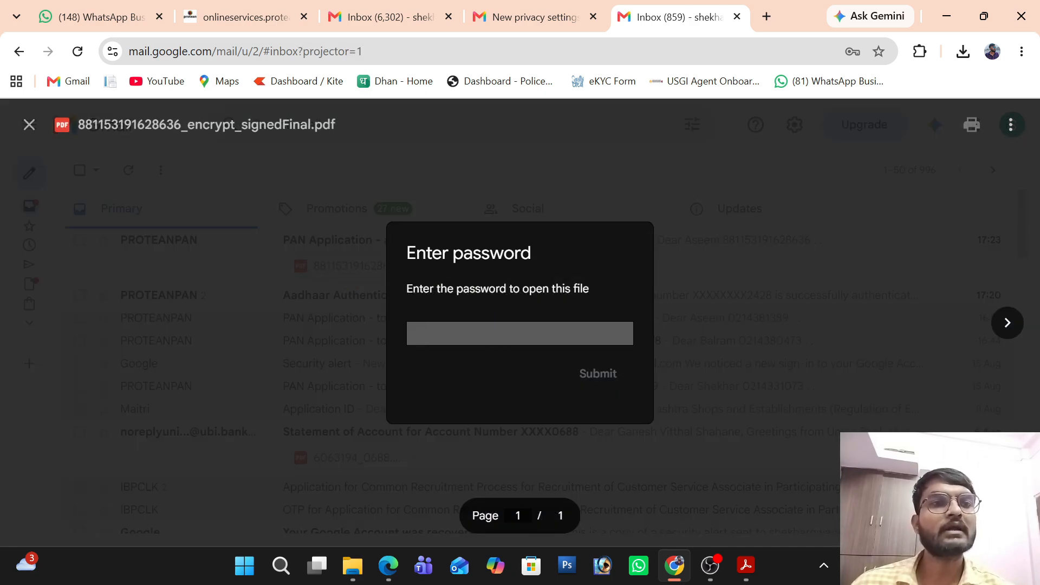
{"action": "type", "text": "••"}
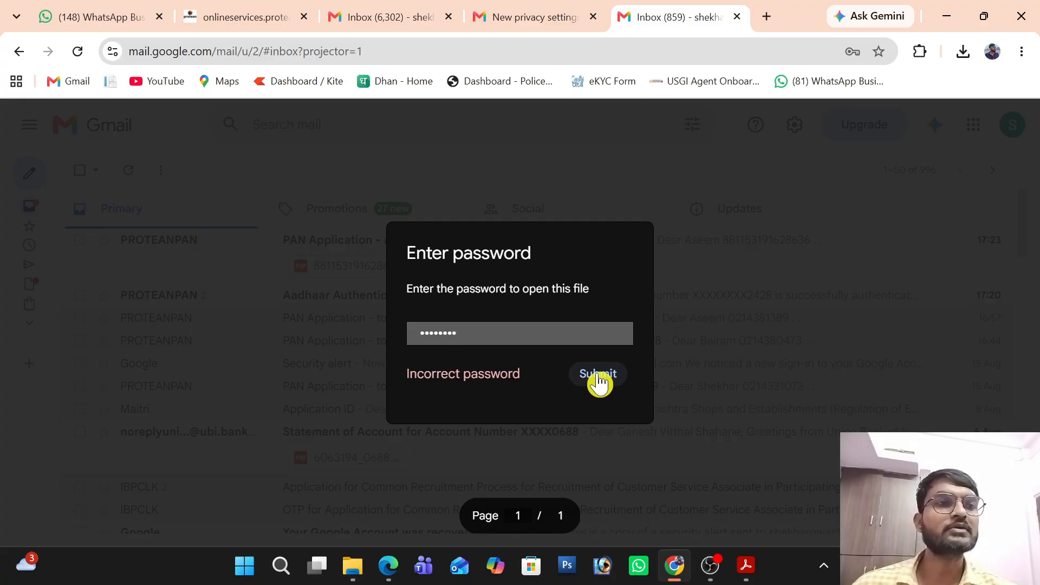
{"action": "left_click", "coordinate": [593, 374]}
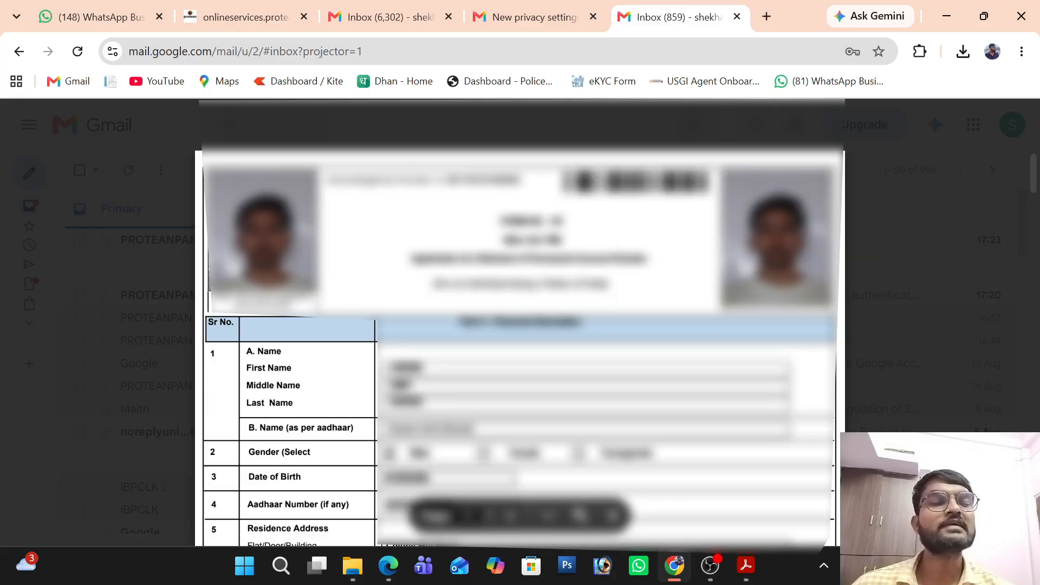
{"action": "scroll", "coordinate": [519, 347], "scroll_direction": "down", "scroll_amount": 5}
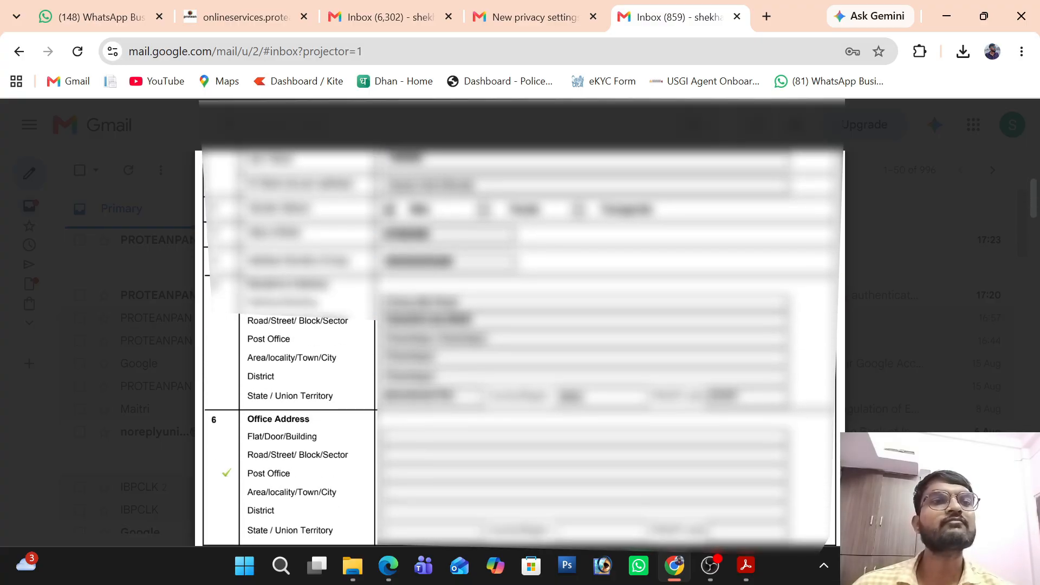
{"action": "scroll", "coordinate": [519, 347], "scroll_direction": "down", "scroll_amount": 10}
{"action": "scroll", "coordinate": [519, 347], "scroll_direction": "down", "scroll_amount": 10}
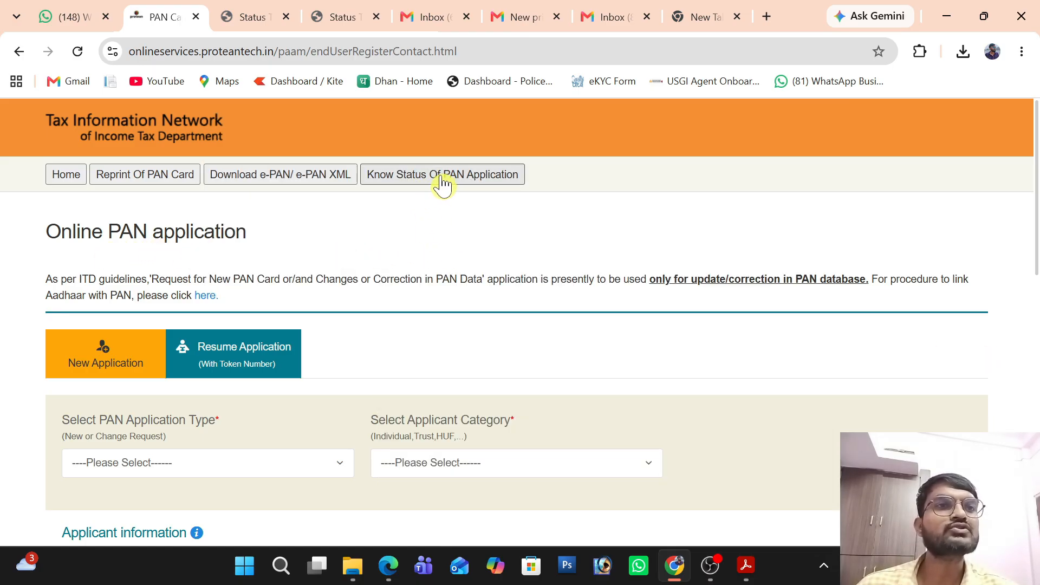
Look up the PAN - New / Change Request status with the pasted acknowledgement number.
{"action": "left_click", "coordinate": [480, 177]}
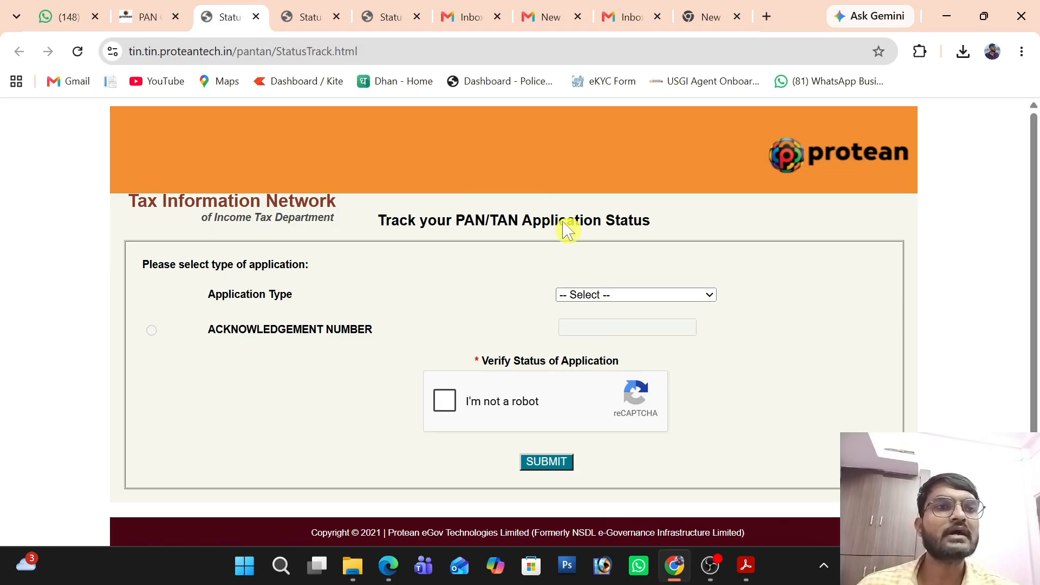
{"action": "left_click", "coordinate": [622, 297]}
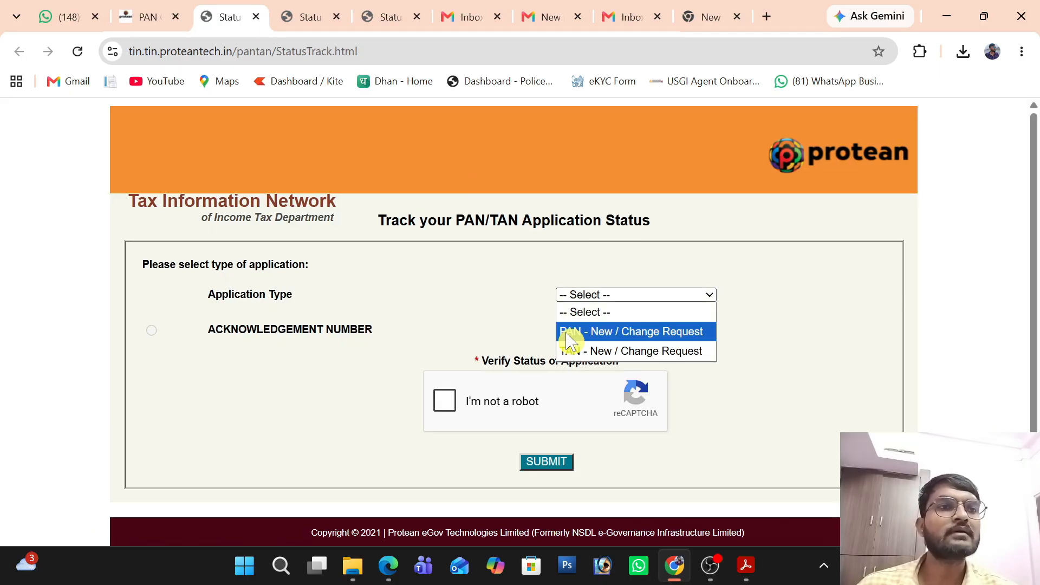
{"action": "left_click", "coordinate": [632, 333]}
{"action": "left_click", "coordinate": [531, 327]}
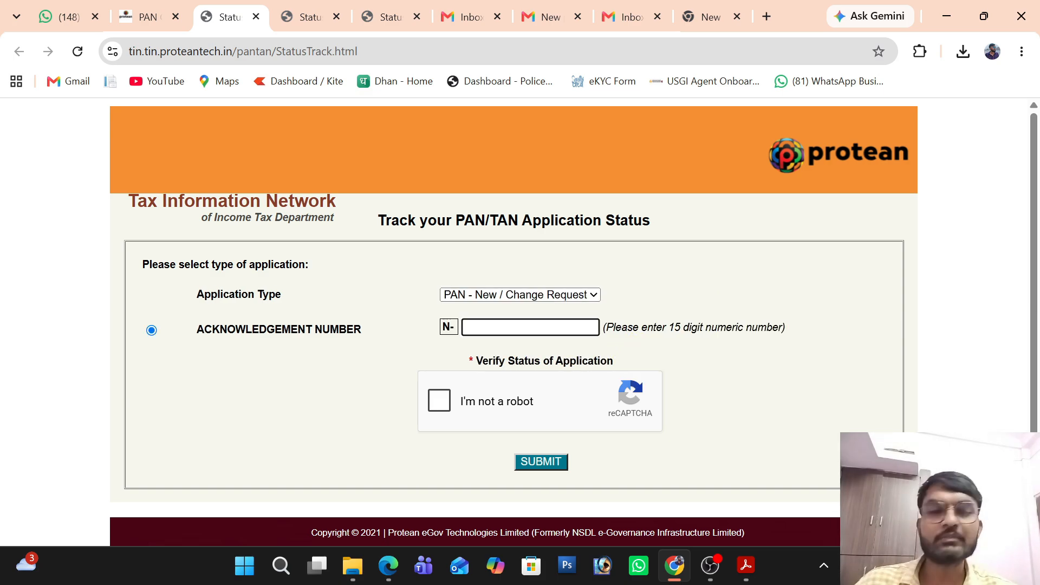
{"action": "key", "text": "ctrl+v"}
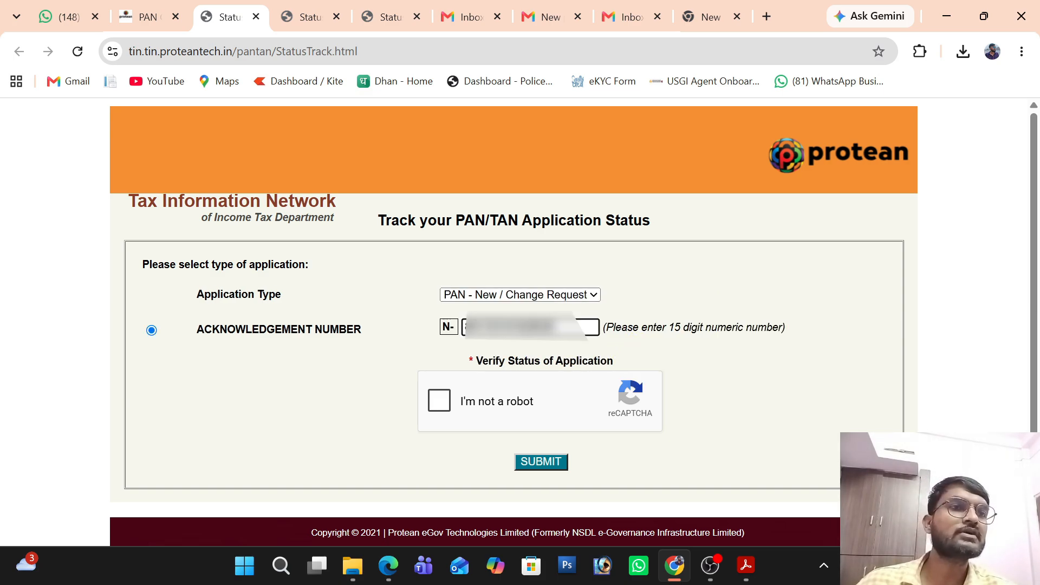
{"action": "left_click", "coordinate": [440, 407]}
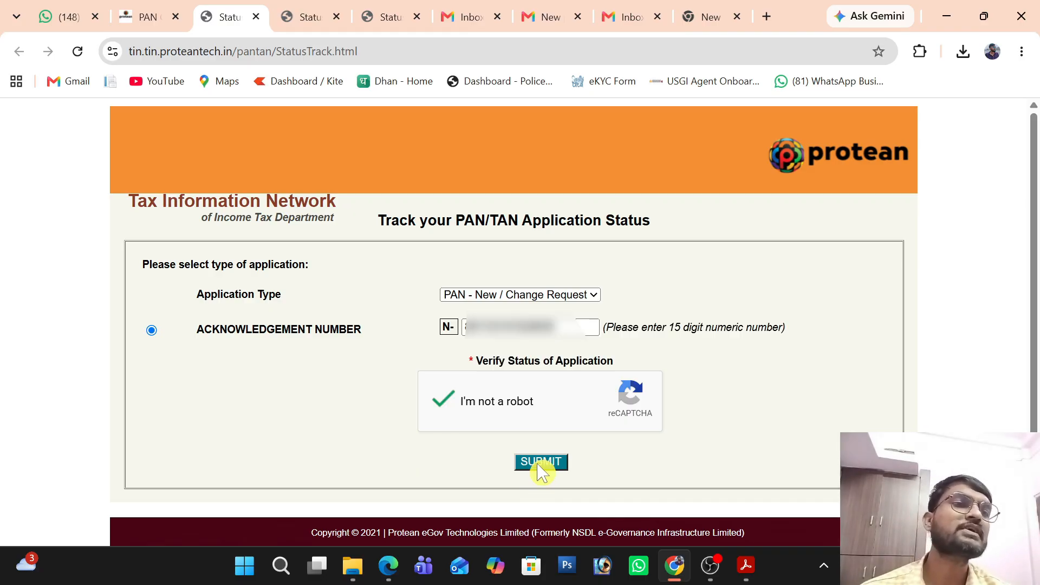
{"action": "left_click", "coordinate": [545, 465]}
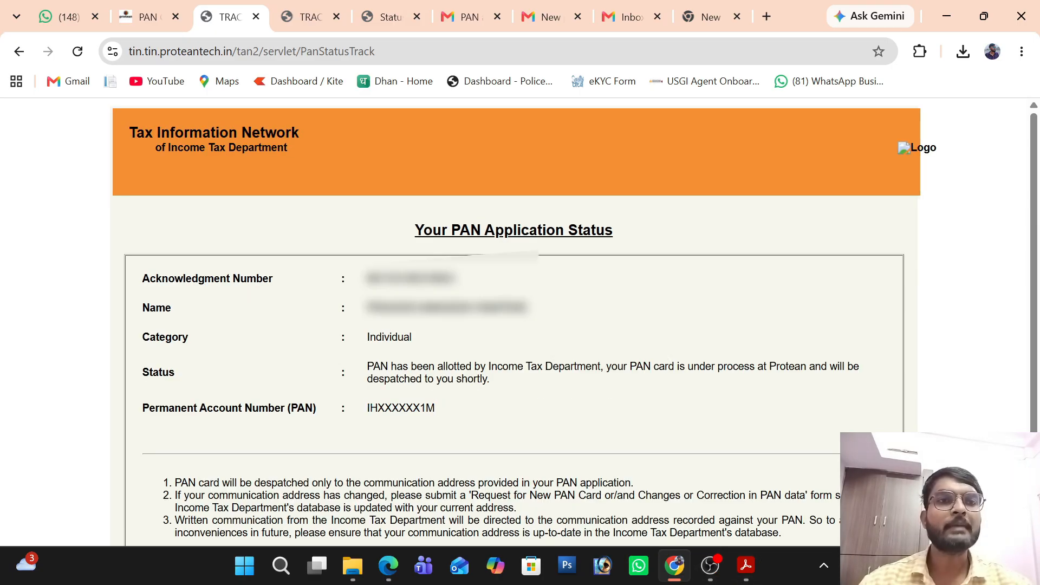
Select the PAN, acknowledgement number and status message on the new-application status page.
{"action": "left_click_drag", "start_coordinate": [378, 409], "coordinate": [368, 409]}
{"action": "left_click_drag", "start_coordinate": [436, 412], "coordinate": [423, 416]}
{"action": "left_click", "coordinate": [474, 366]}
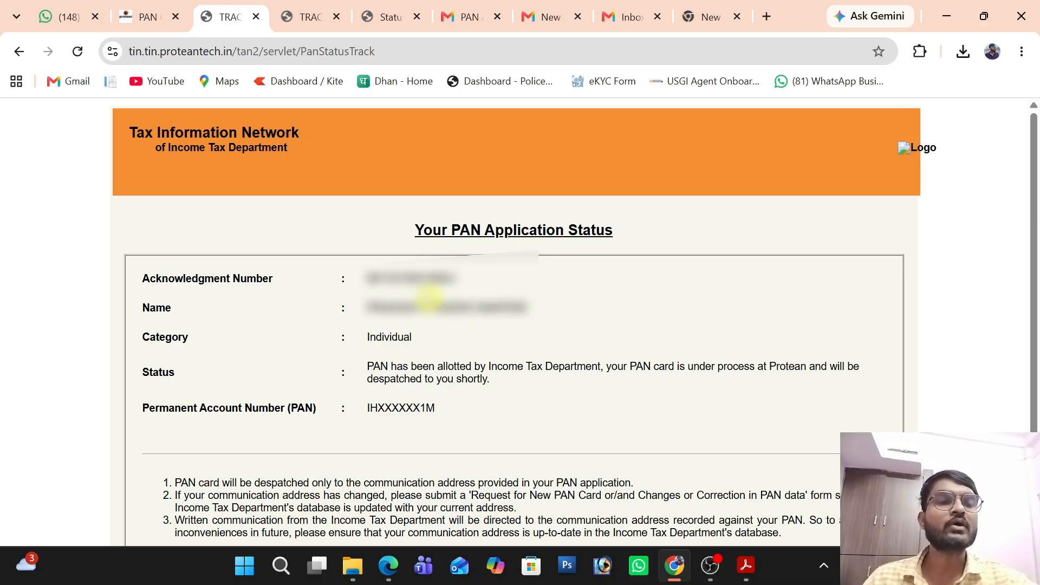
{"action": "double_click", "coordinate": [412, 279]}
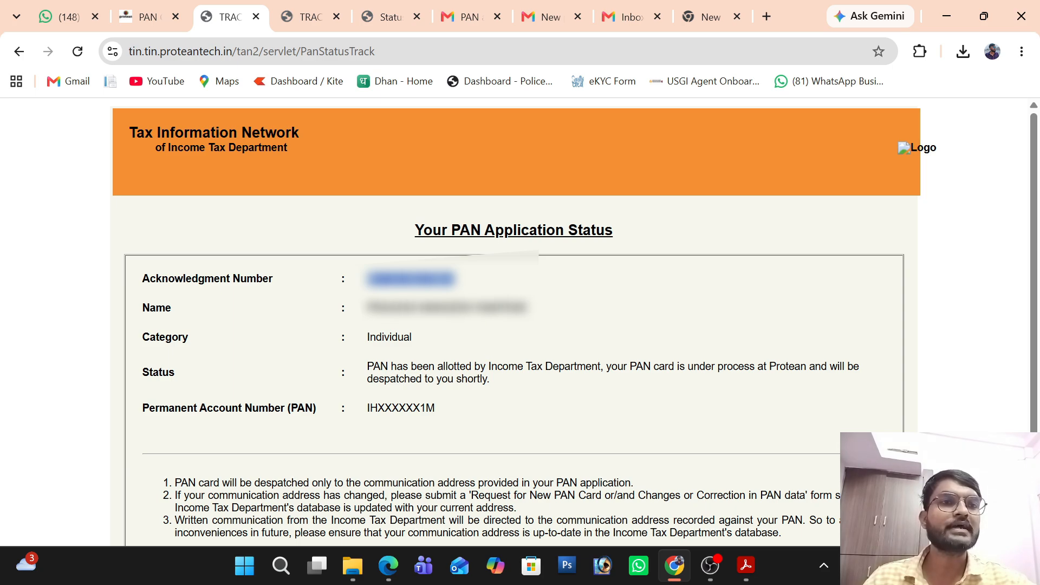
{"action": "left_click_drag", "start_coordinate": [368, 367], "coordinate": [534, 381]}
{"action": "left_click", "coordinate": [369, 370]}
{"action": "left_click_drag", "start_coordinate": [368, 367], "coordinate": [543, 383]}
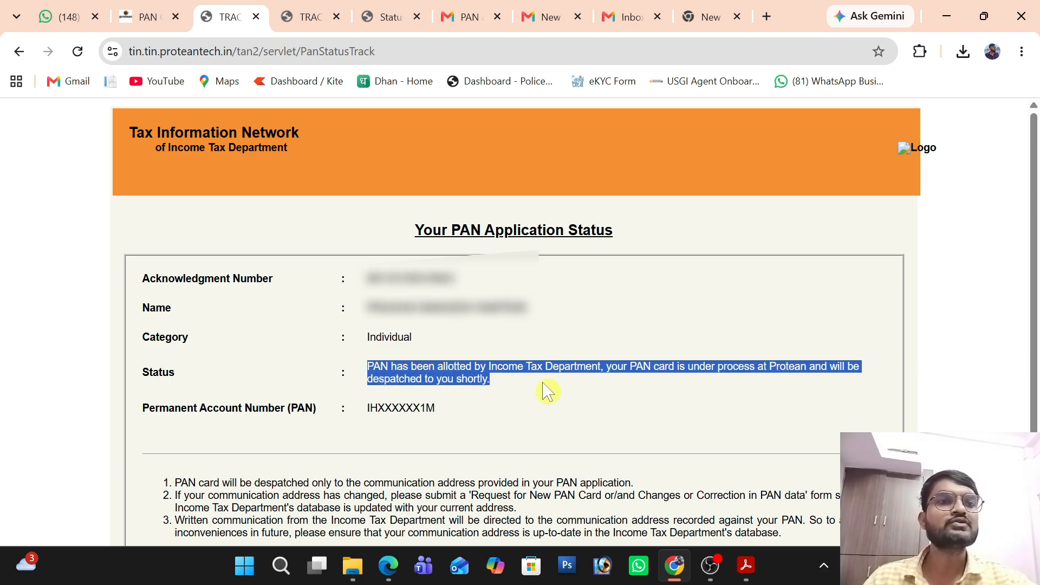
On the correction application's status page, select the dispatch message and airway bill number.
{"action": "key", "text": "ctrl+Tab"}
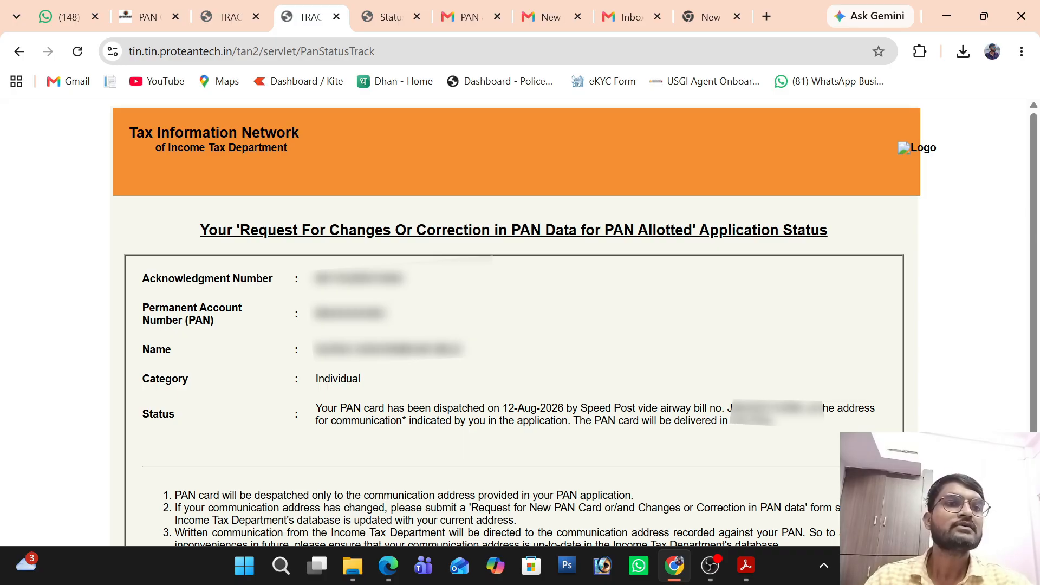
{"action": "left_click_drag", "start_coordinate": [317, 409], "coordinate": [815, 436]}
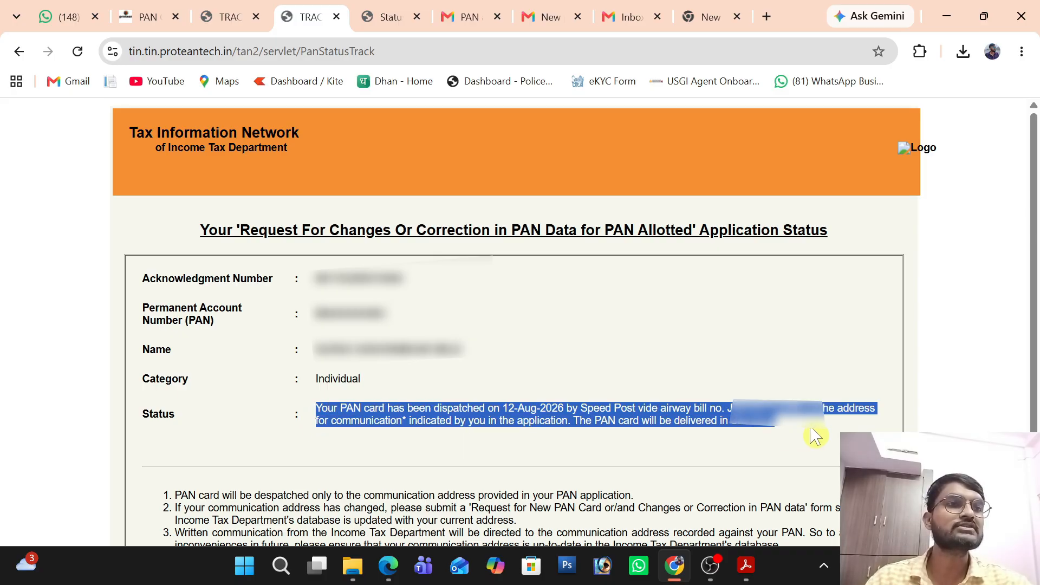
{"action": "left_click", "coordinate": [734, 433]}
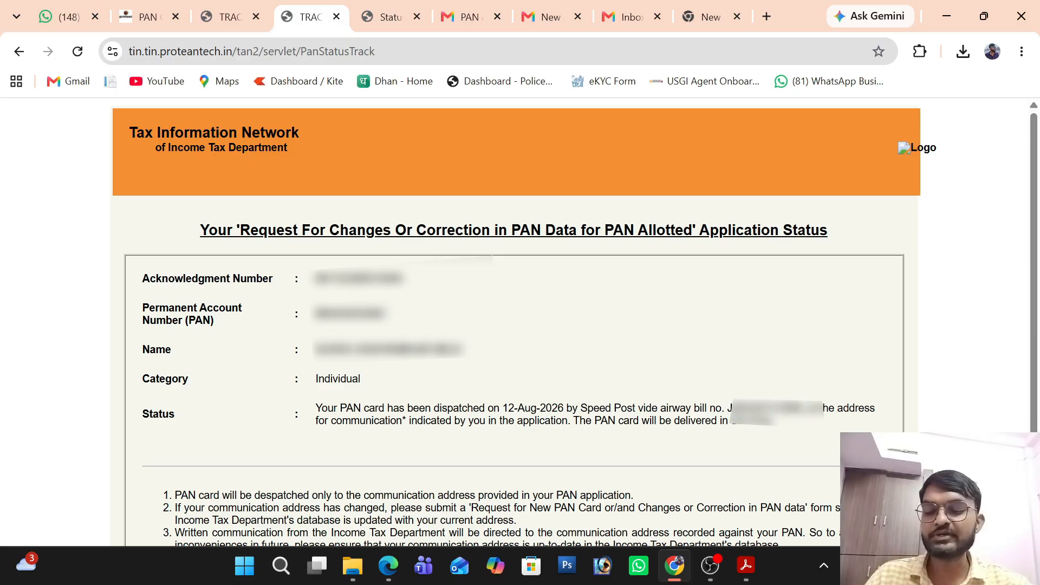
{"action": "double_click", "coordinate": [765, 409]}
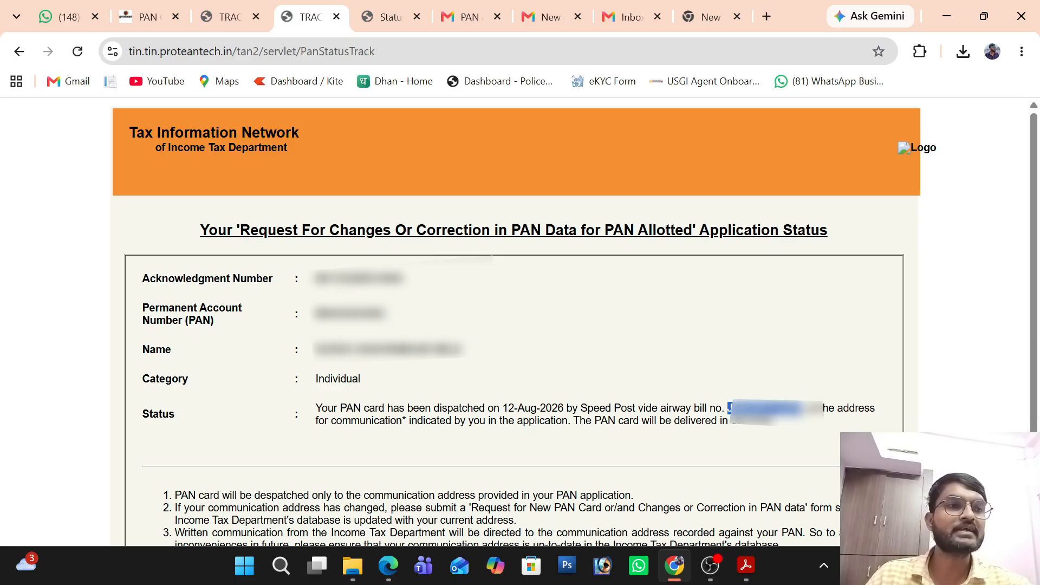
{"action": "left_click", "coordinate": [824, 488]}
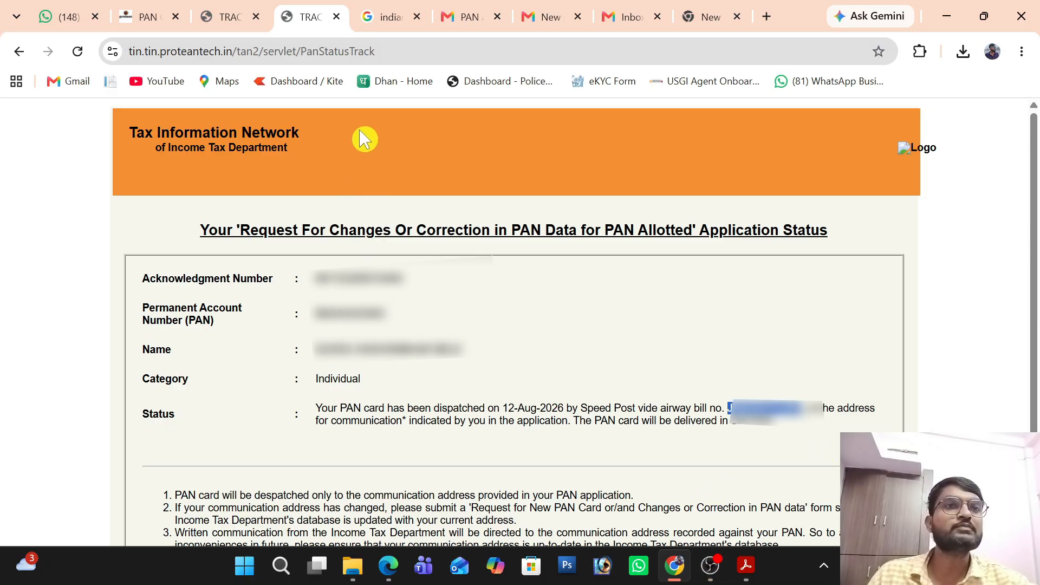
Track the Speed Post consignment on India Post using the pasted number and captcha.
{"action": "left_click", "coordinate": [381, 9]}
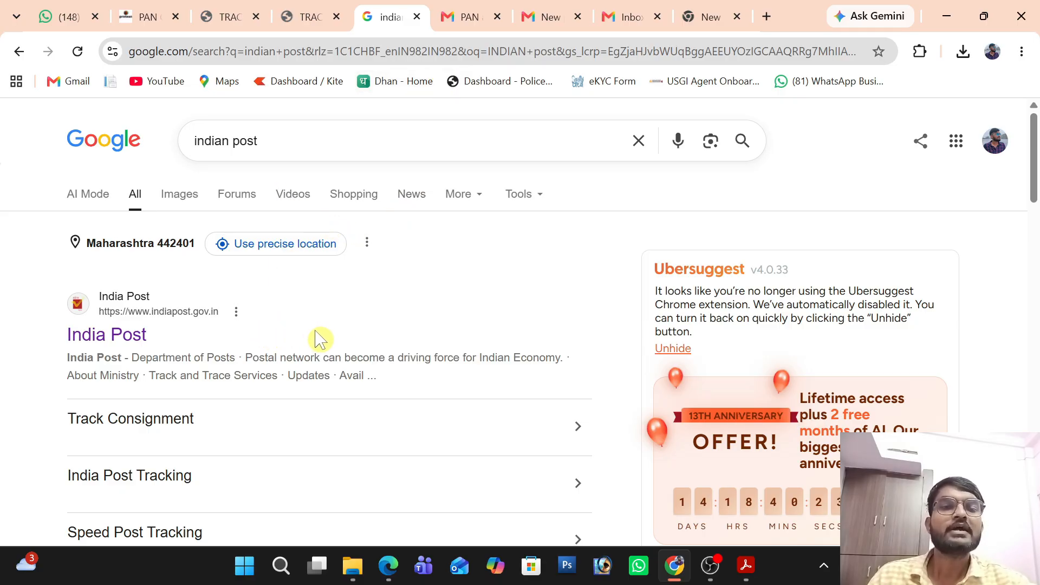
{"action": "scroll", "coordinate": [317, 340], "scroll_direction": "down", "scroll_amount": 1}
{"action": "left_click", "coordinate": [146, 347]}
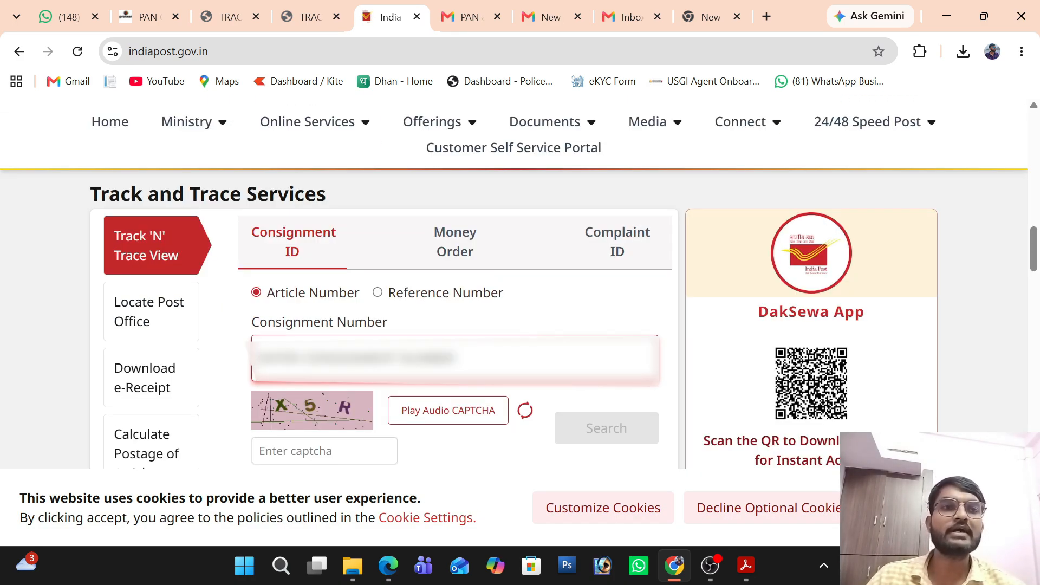
{"action": "key", "text": "ctrl+v"}
{"action": "key", "text": "Tab"}
{"action": "type", "text": "X5R"}
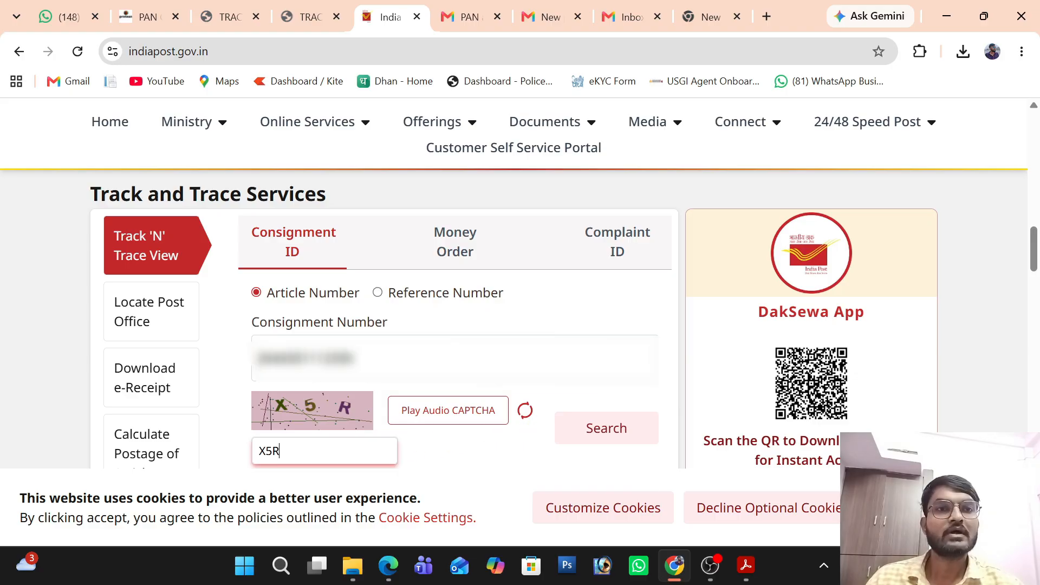
{"action": "left_click", "coordinate": [623, 441]}
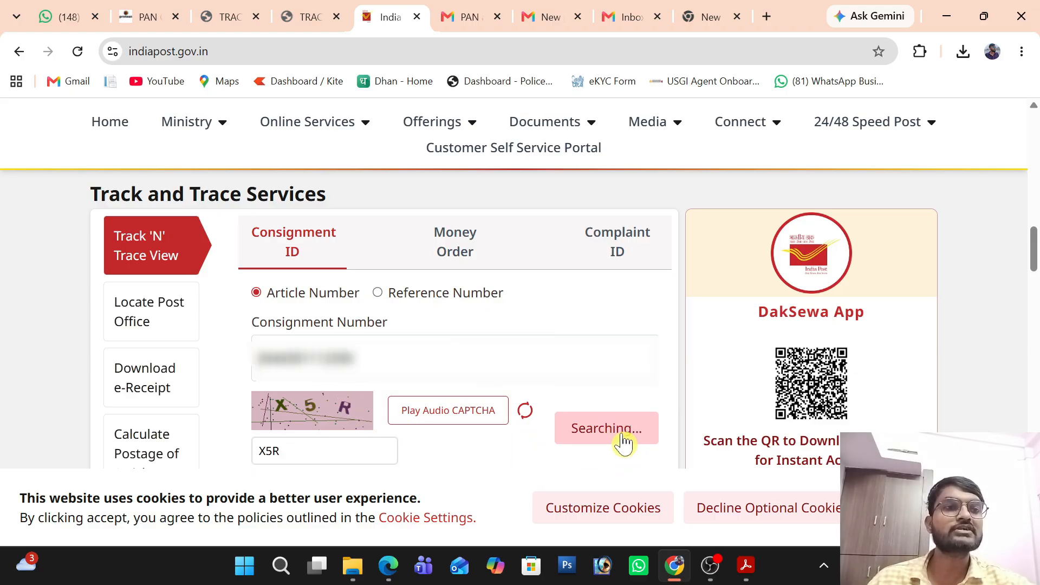
{"action": "scroll", "coordinate": [721, 393], "scroll_direction": "down", "scroll_amount": 2}
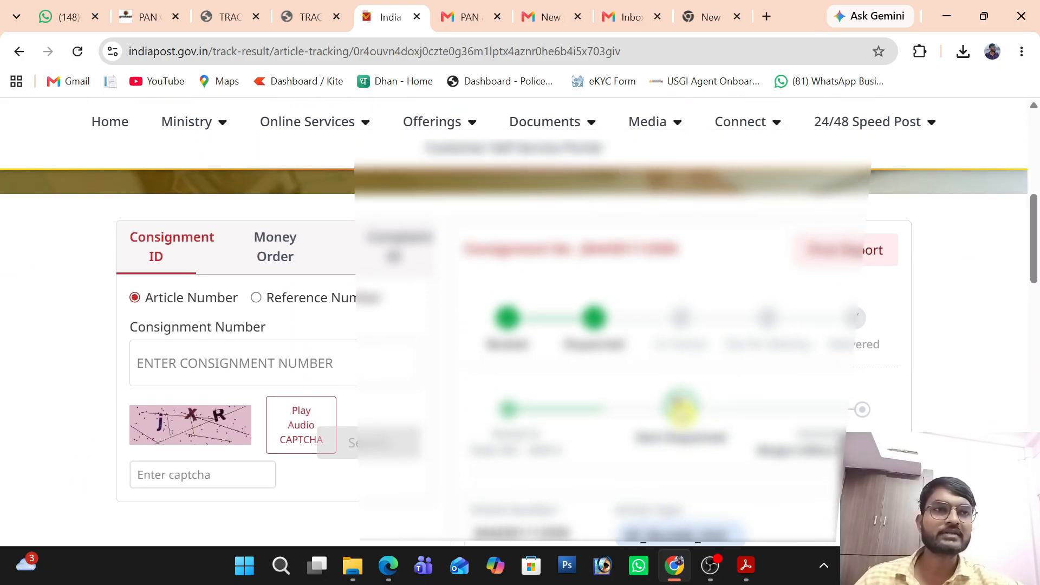
{"action": "scroll", "coordinate": [681, 410], "scroll_direction": "down", "scroll_amount": 10}
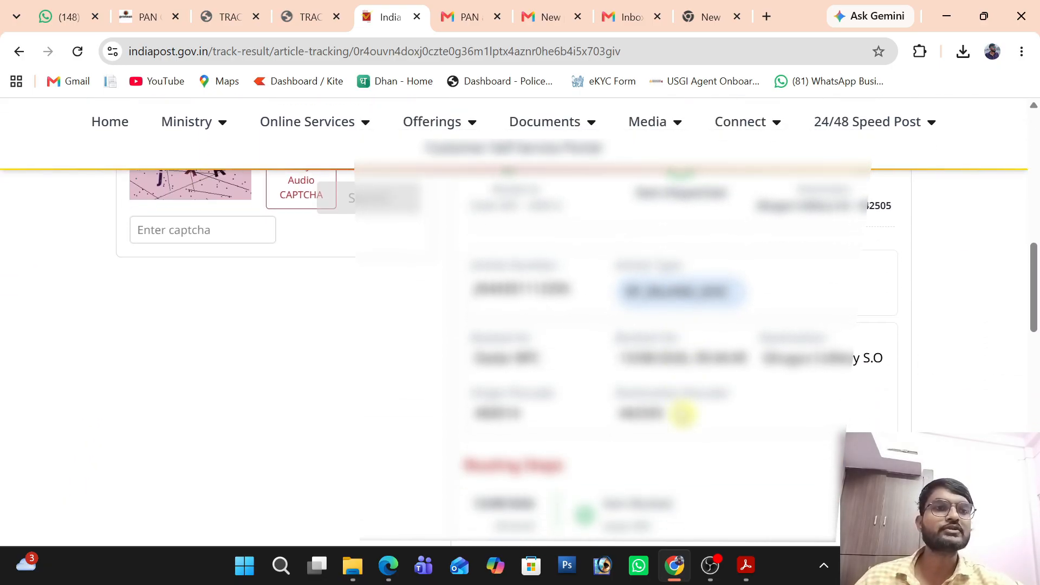